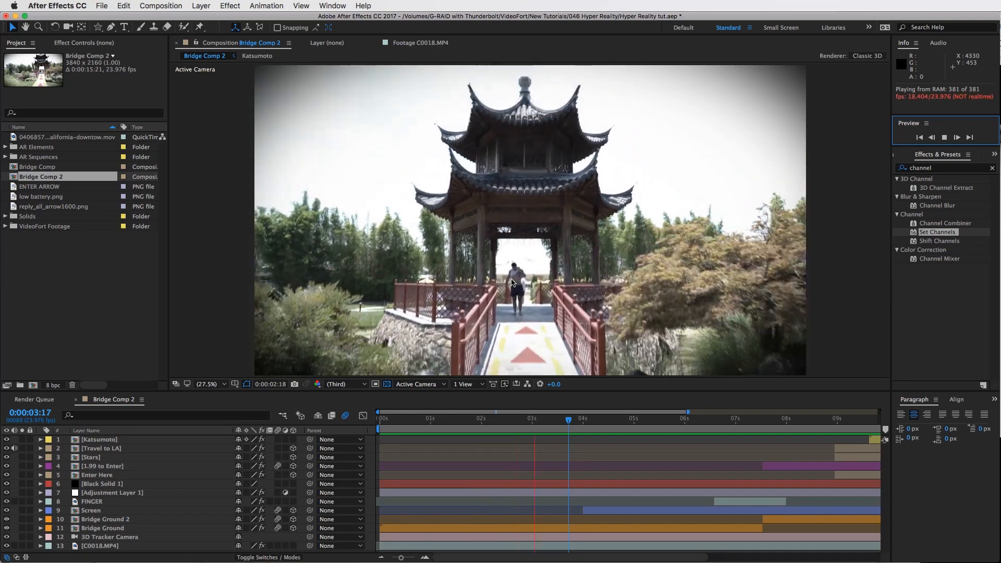
# Create a new composition from the C0018.MP4 footage in the VideoFort Footage folder
pyautogui.click(948, 137)
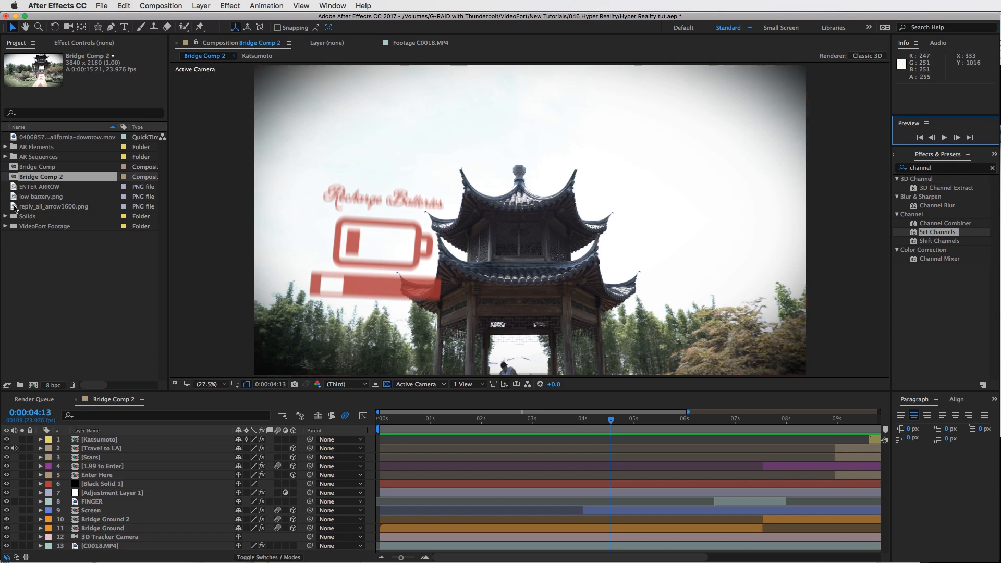
pyautogui.click(26, 138)
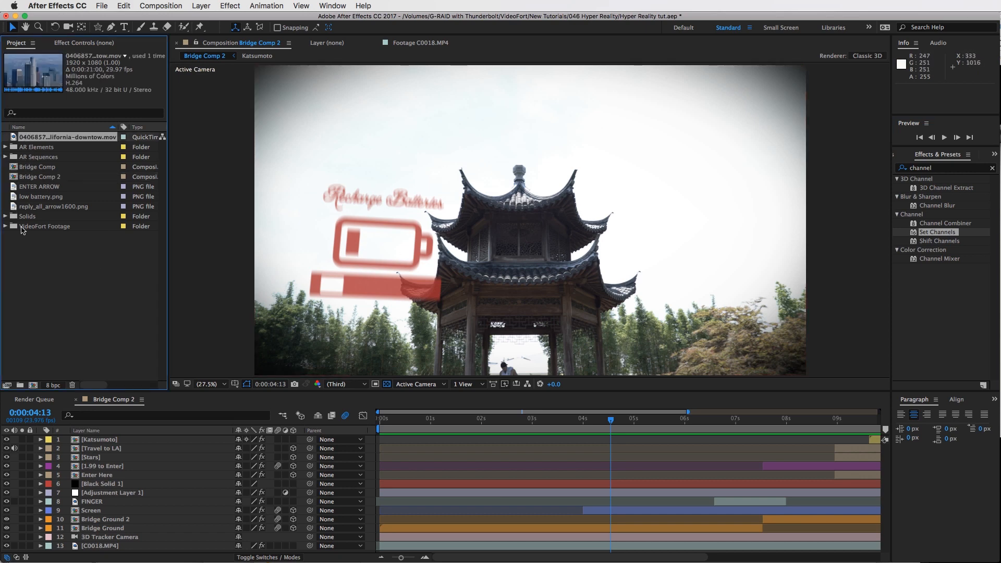
pyautogui.click(5, 226)
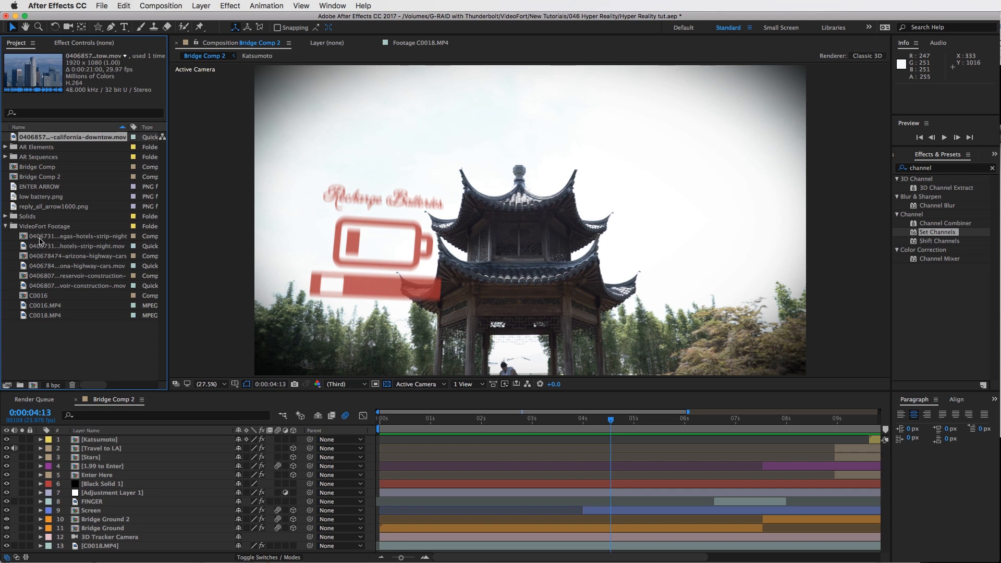
pyautogui.click(55, 314)
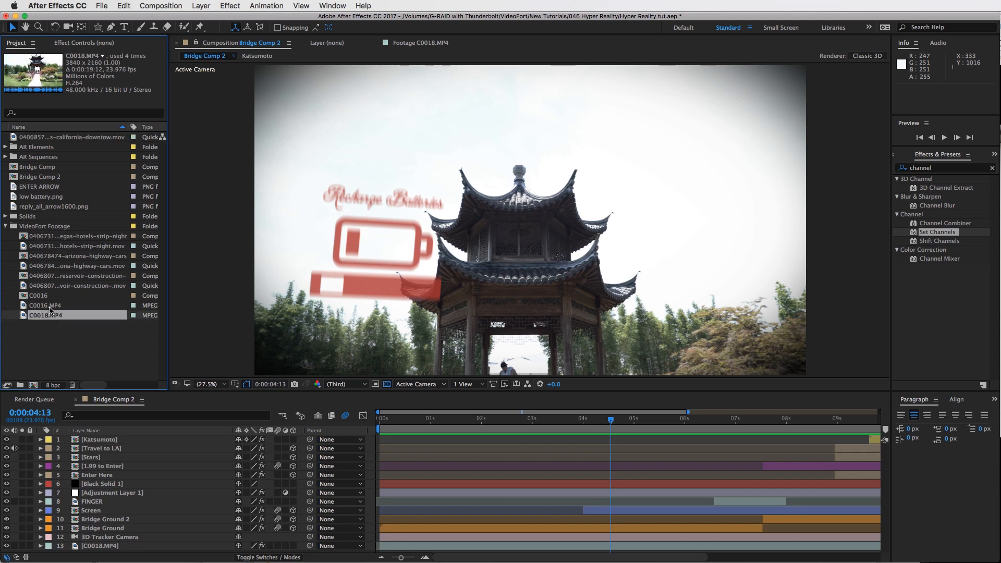
pyautogui.click(48, 307)
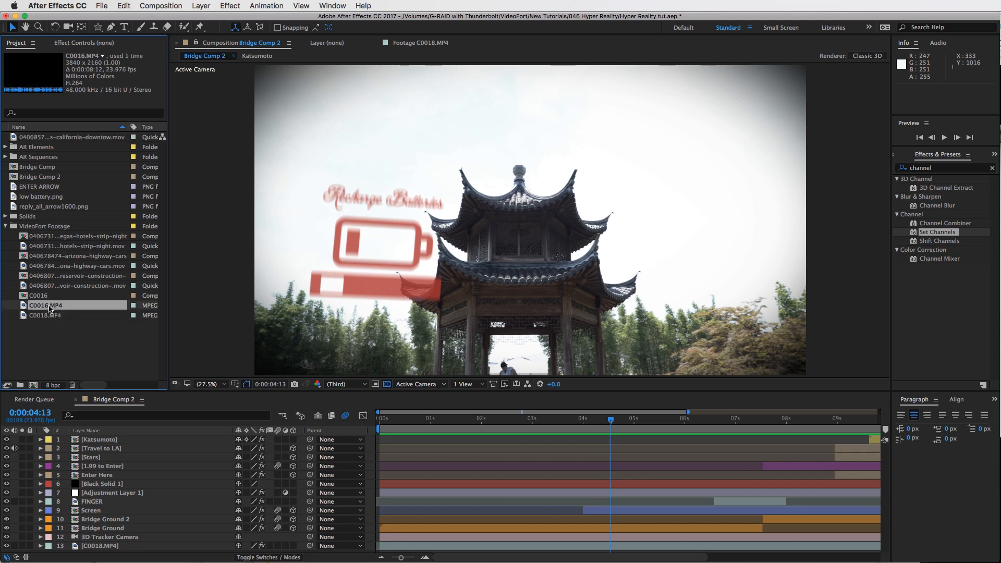
pyautogui.click(50, 314)
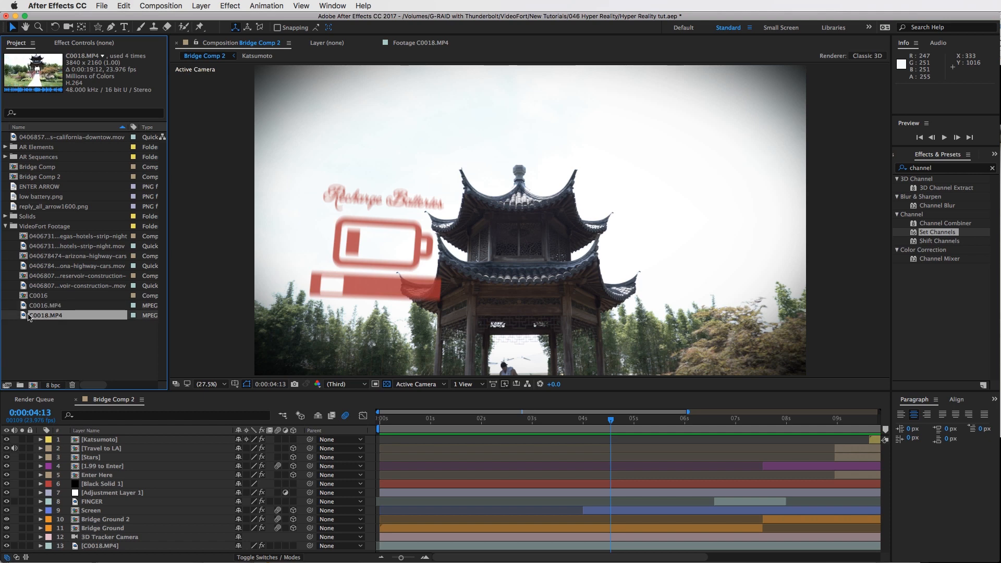
pyautogui.moveTo(24, 316); pyautogui.dragTo(35, 385)
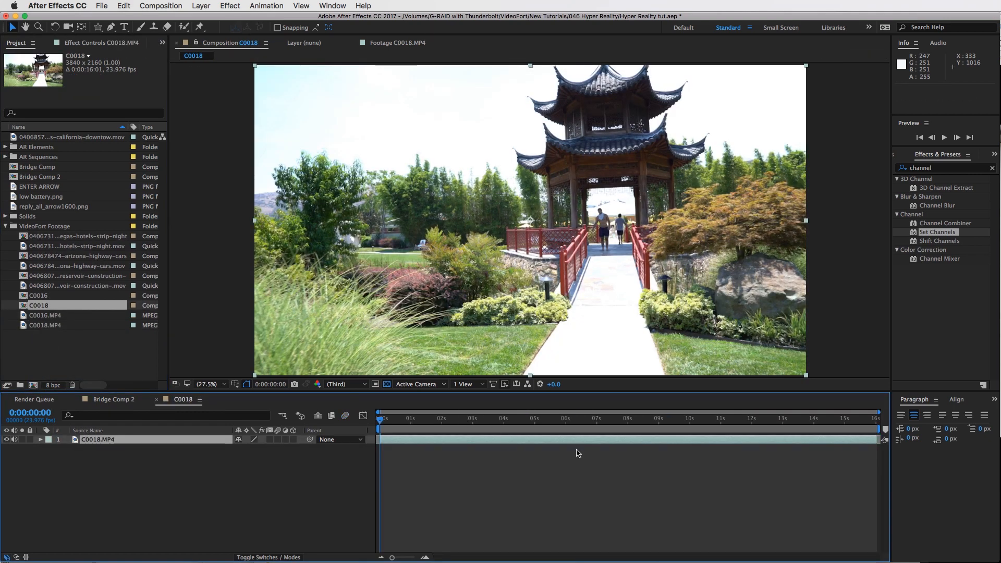
pyautogui.click(7, 226)
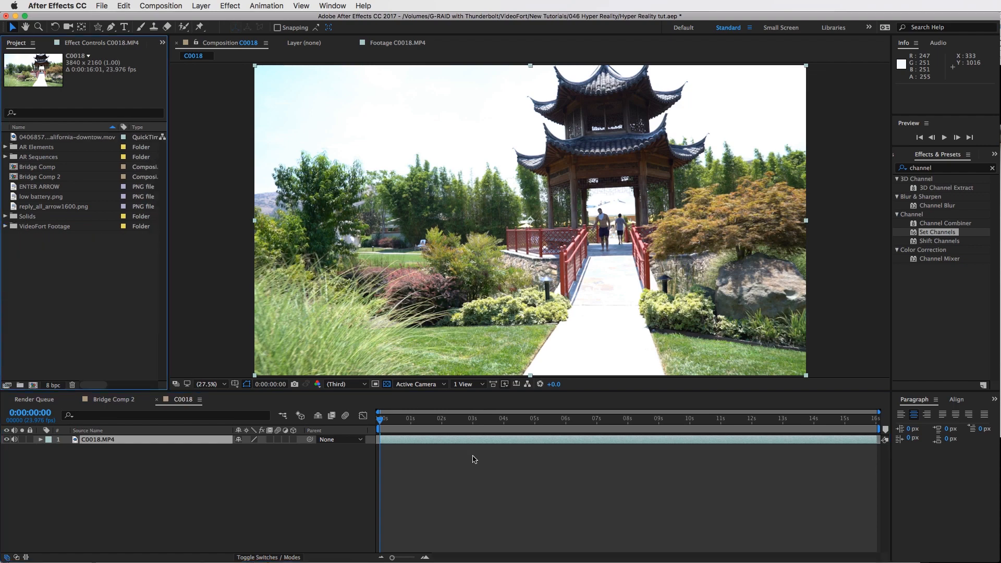
# Scrub through the C0018 footage and compare it with the Bridge Comp 2 timeline
pyautogui.moveTo(405, 429); pyautogui.dragTo(693, 422)
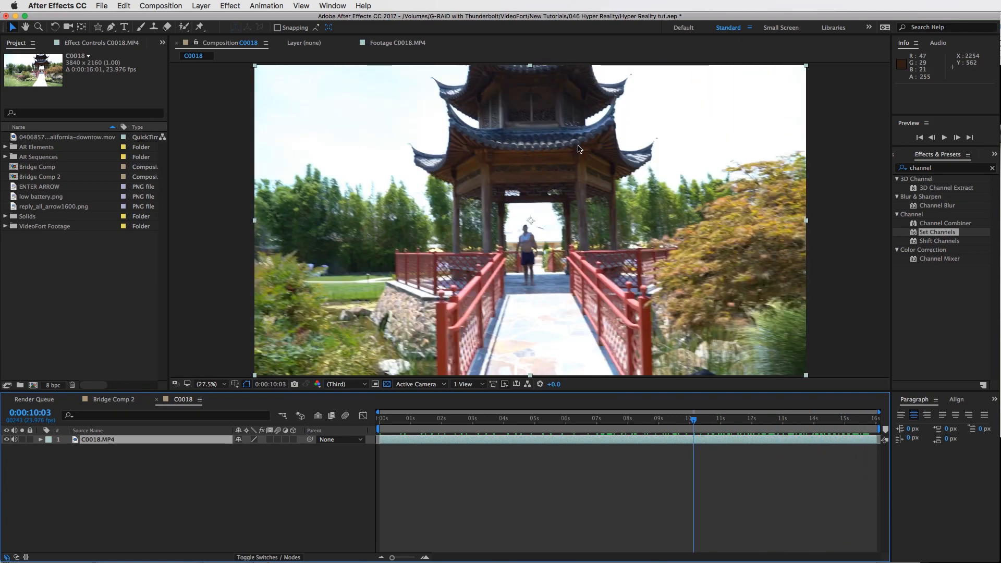
pyautogui.click(114, 399)
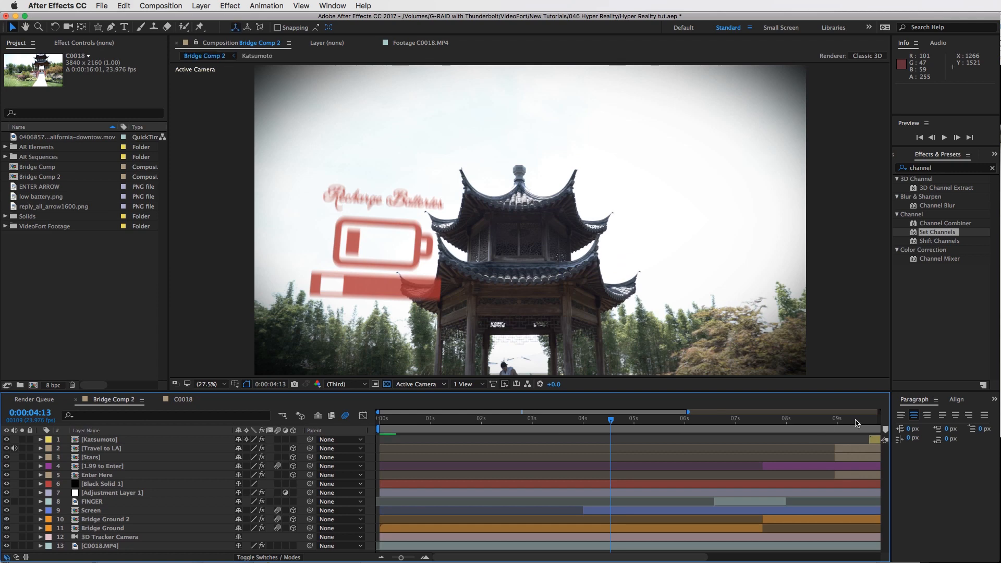
pyautogui.hscroll(5, 855, 425)
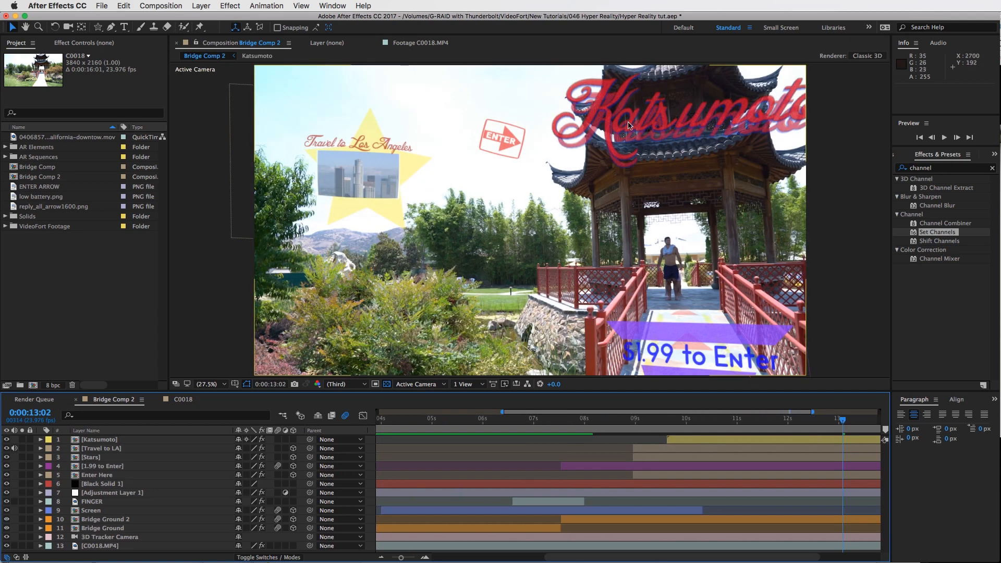
pyautogui.hscroll(3, 775, 559)
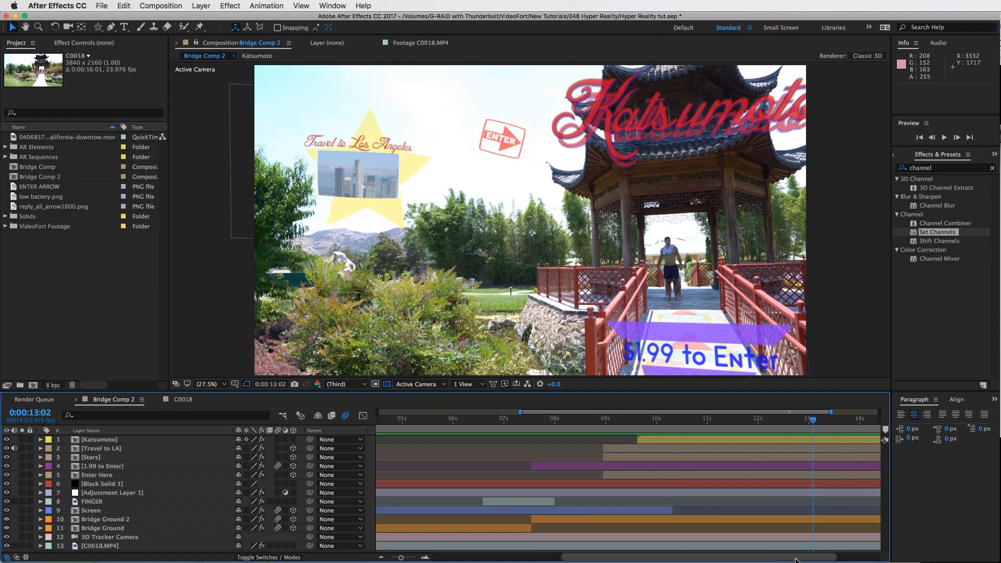
pyautogui.moveTo(757, 420); pyautogui.dragTo(779, 420)
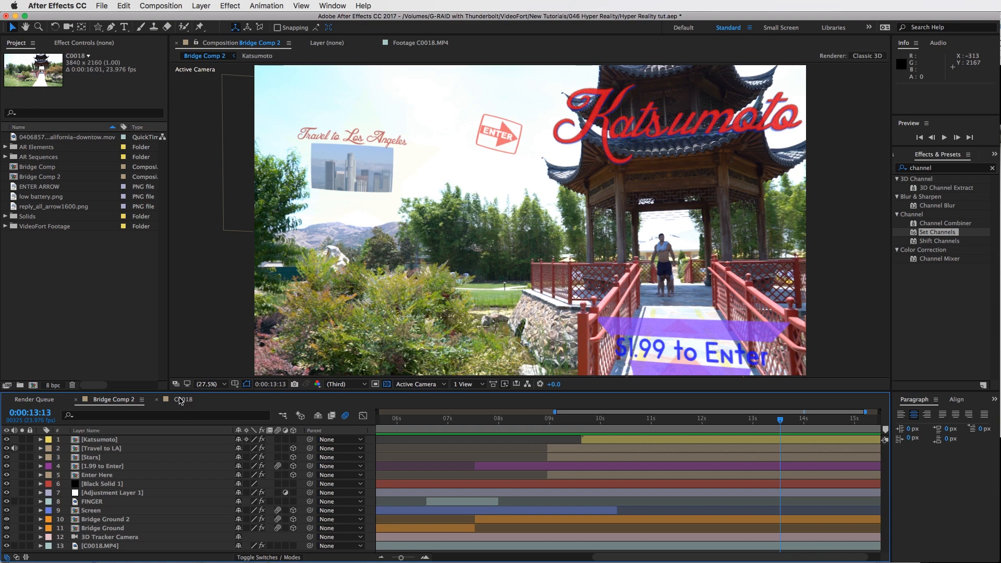
pyautogui.click(180, 400)
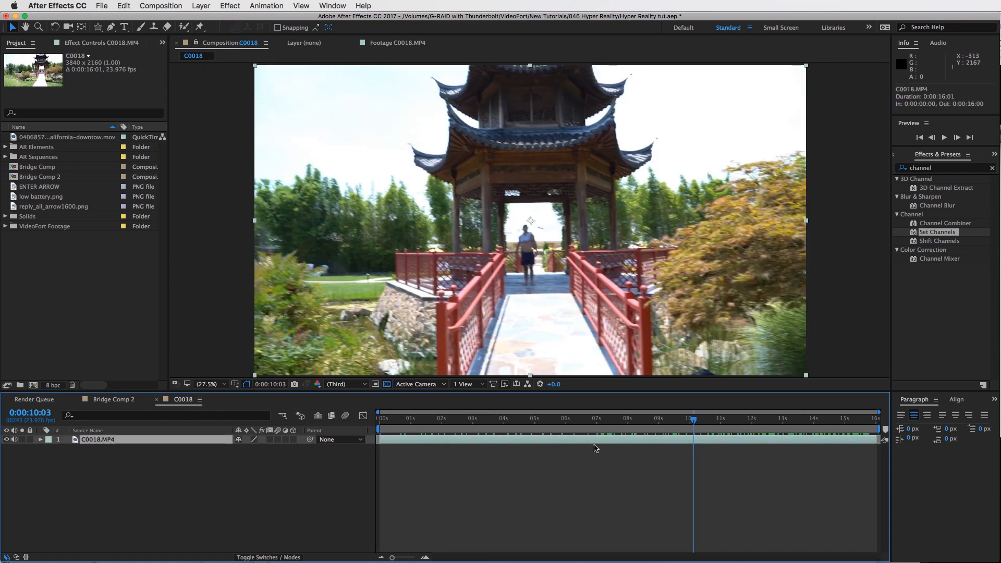
# Open the Tracker panel and run Track Camera on the C0018.MP4 layer
pyautogui.click(957, 399)
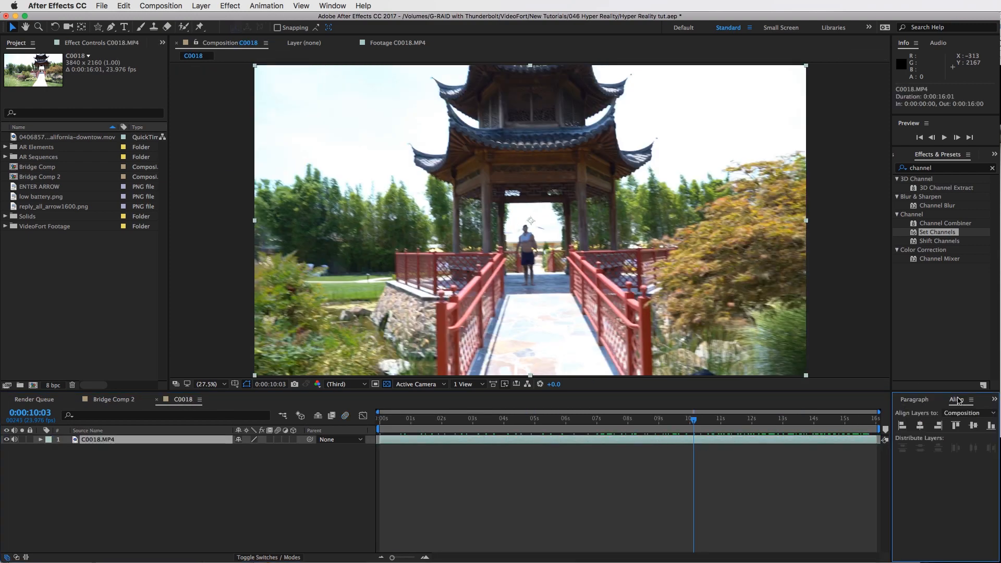
pyautogui.click(925, 400)
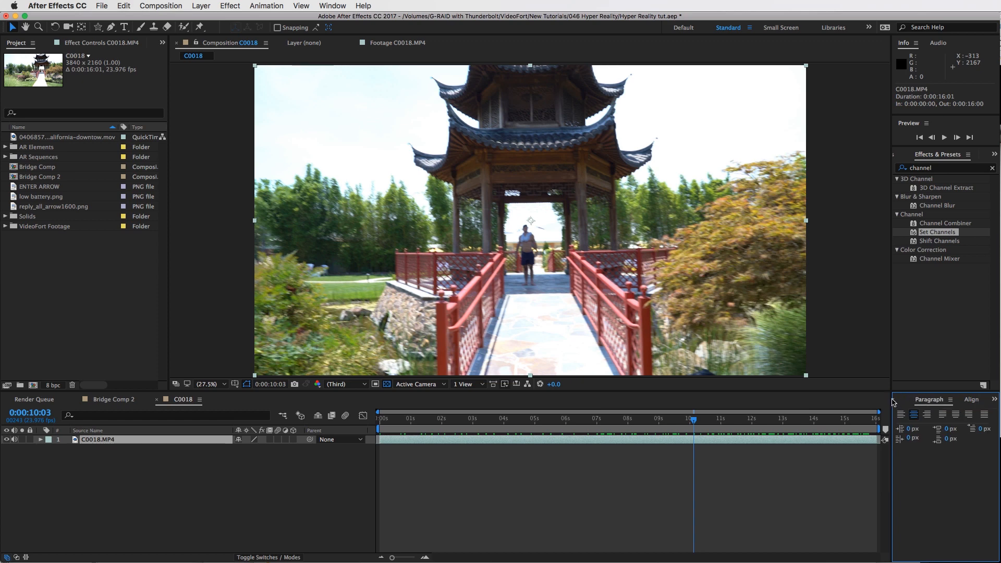
pyautogui.click(892, 400)
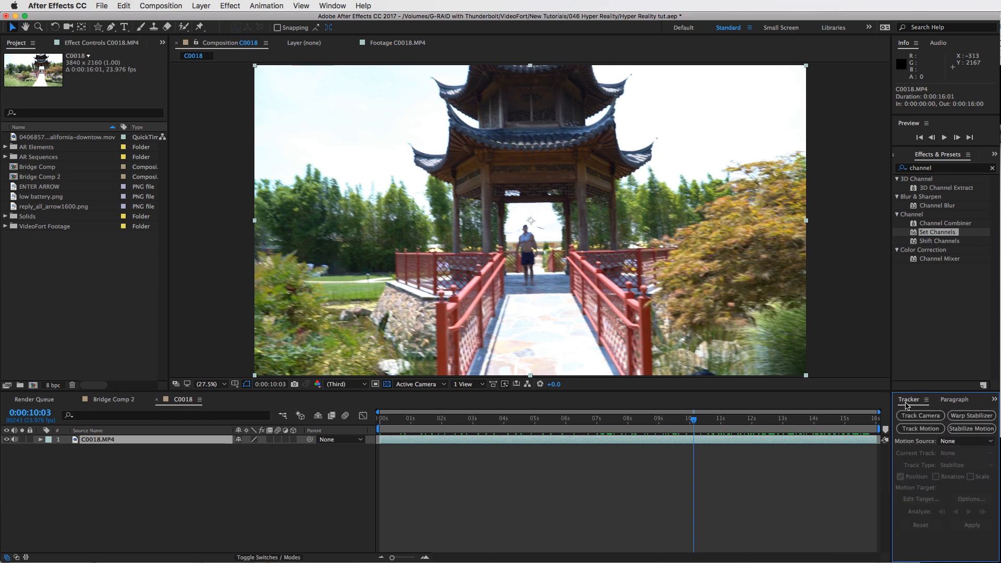
pyautogui.click(337, 6)
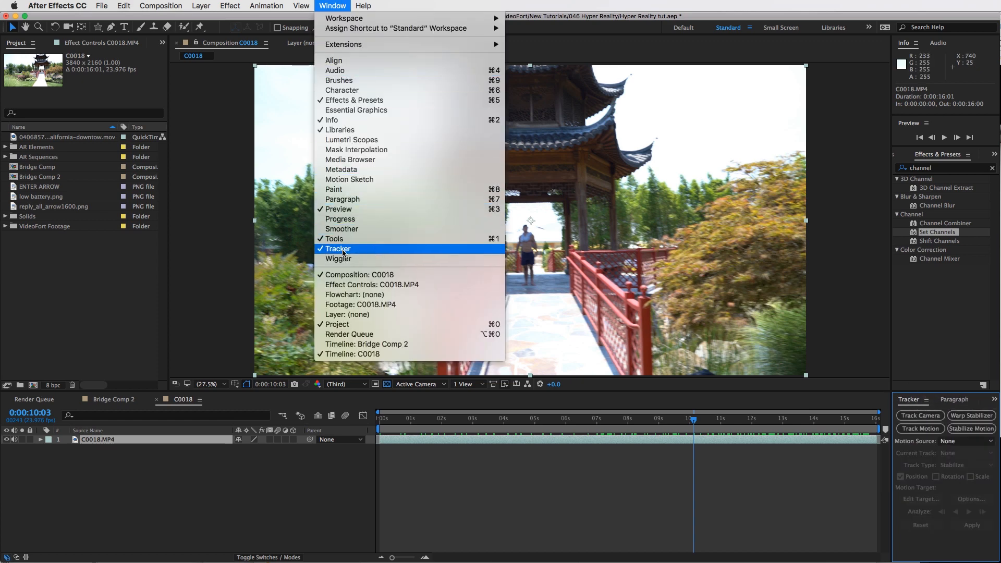
pyautogui.click(795, 506)
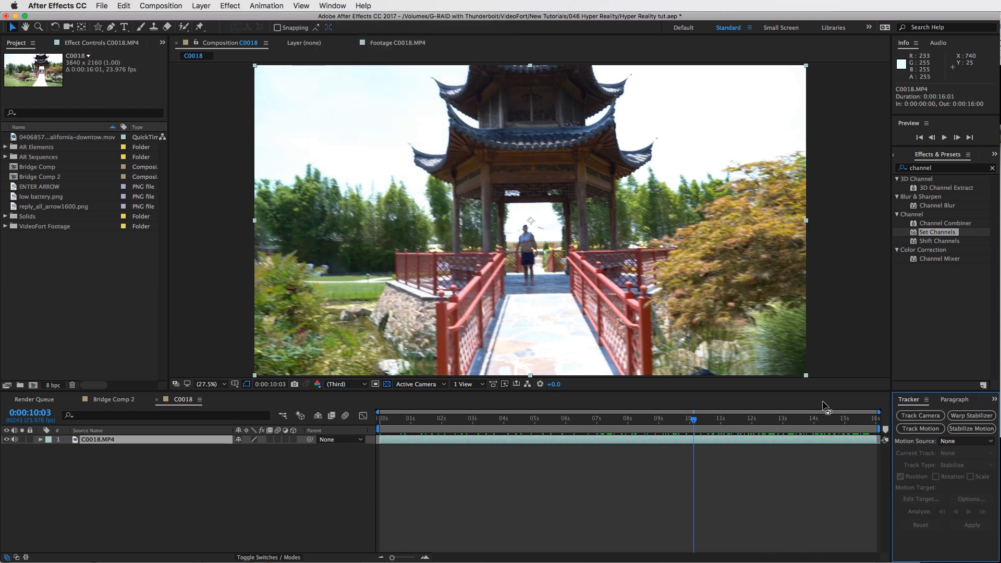
pyautogui.click(909, 416)
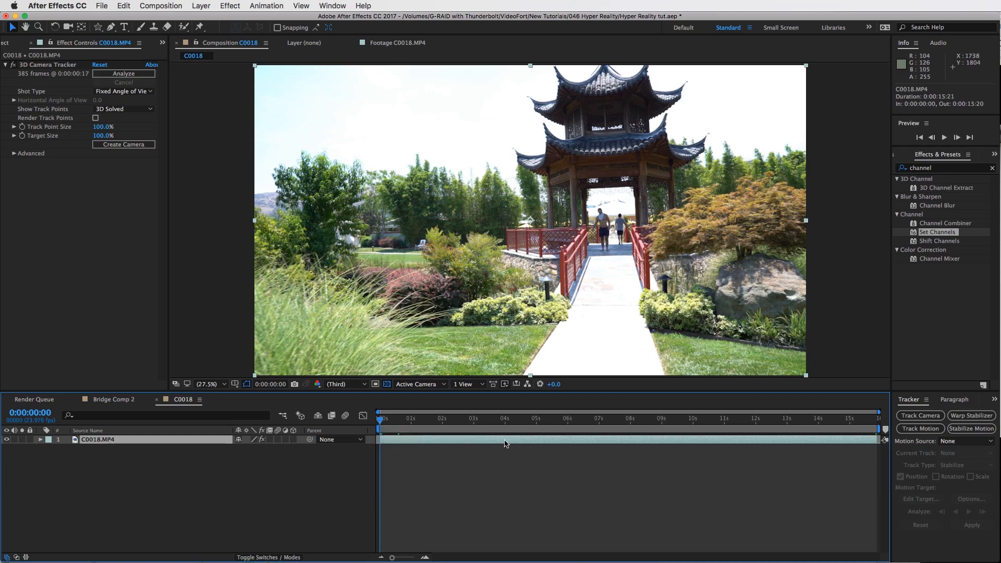
# At 0:00:05:05, create a text layer and camera from a track point on the pavilion's roof tiles
pyautogui.click(59, 66)
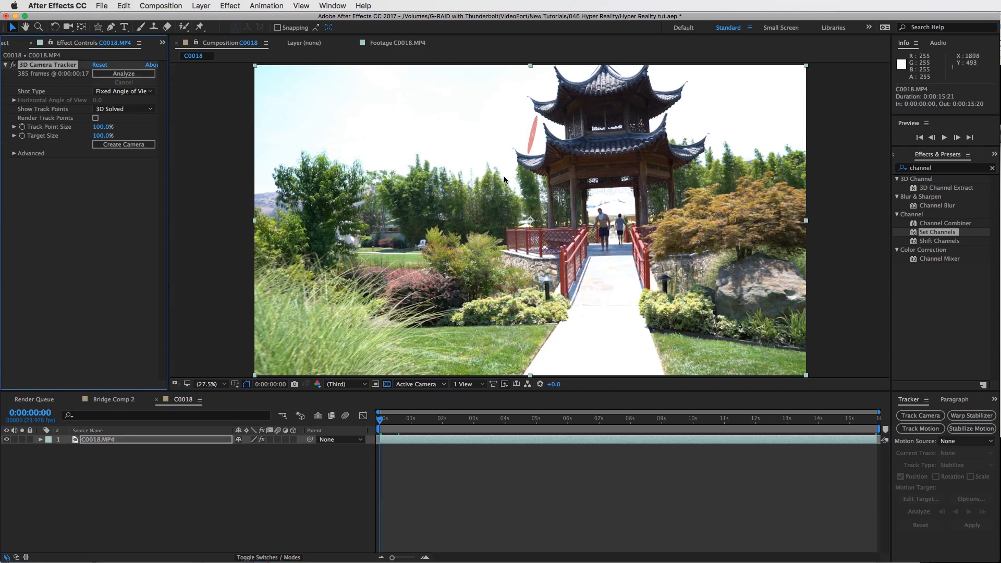
pyautogui.moveTo(514, 417); pyautogui.dragTo(535, 421)
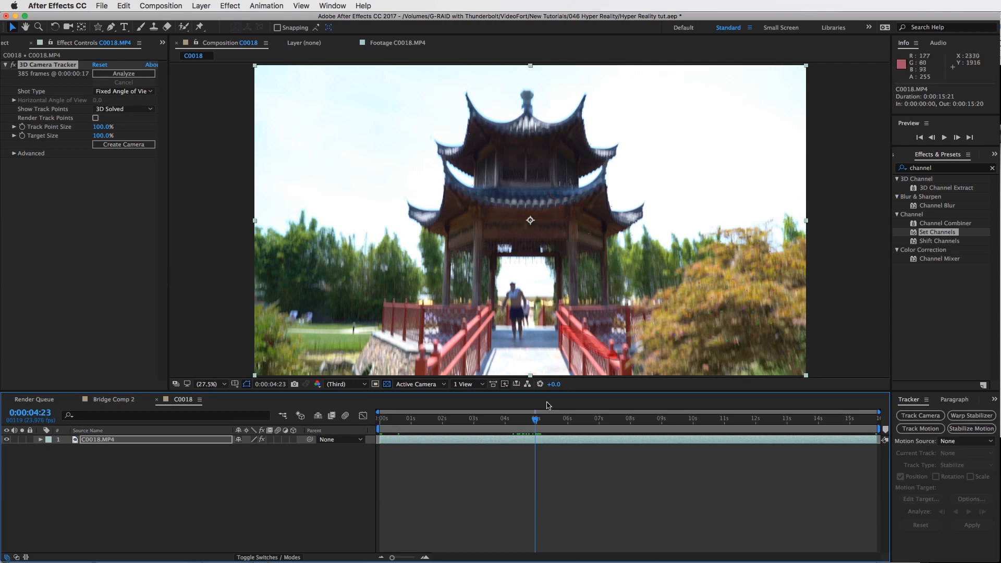
pyautogui.click(542, 418)
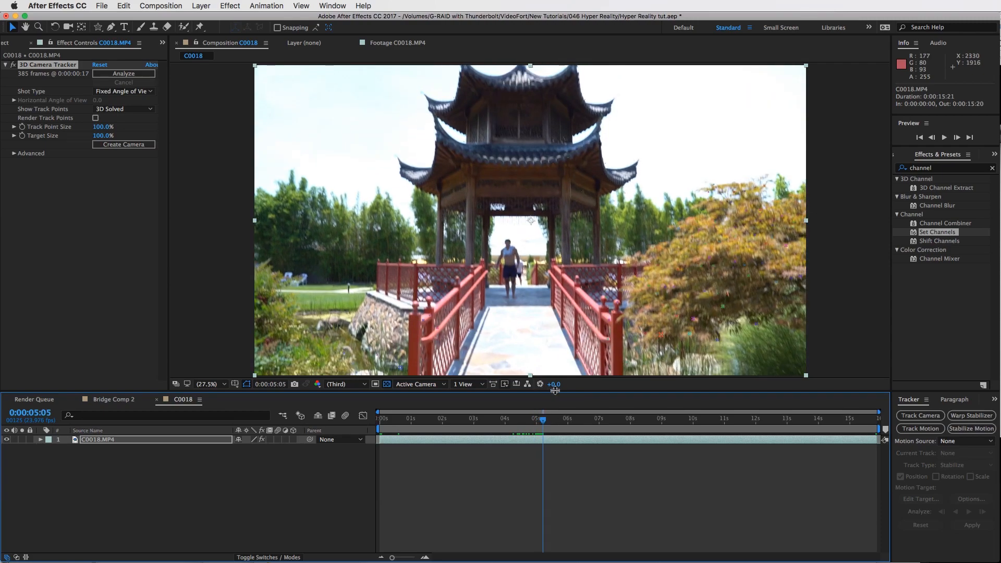
pyautogui.moveTo(554, 390); pyautogui.dragTo(550, 450)
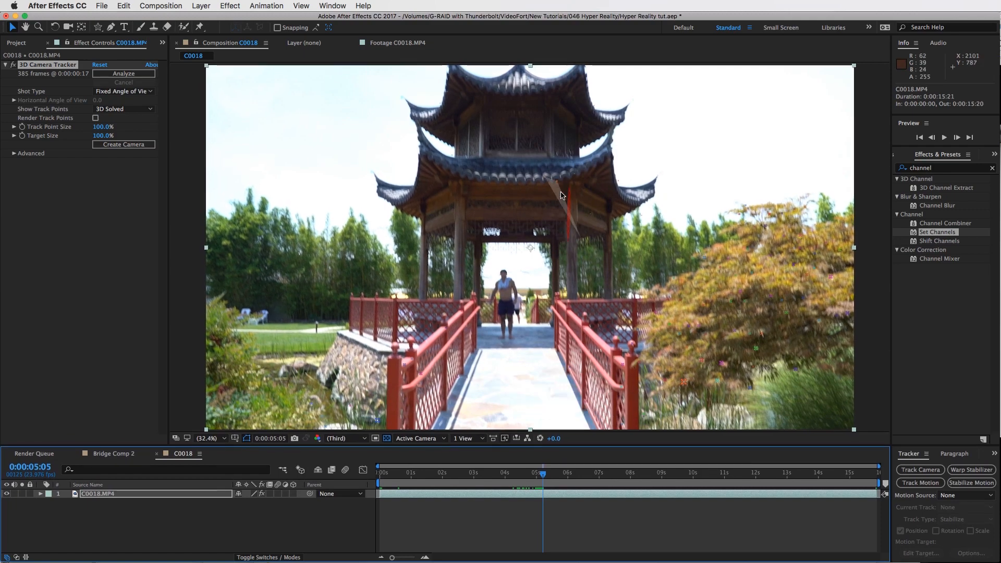
pyautogui.press('/')
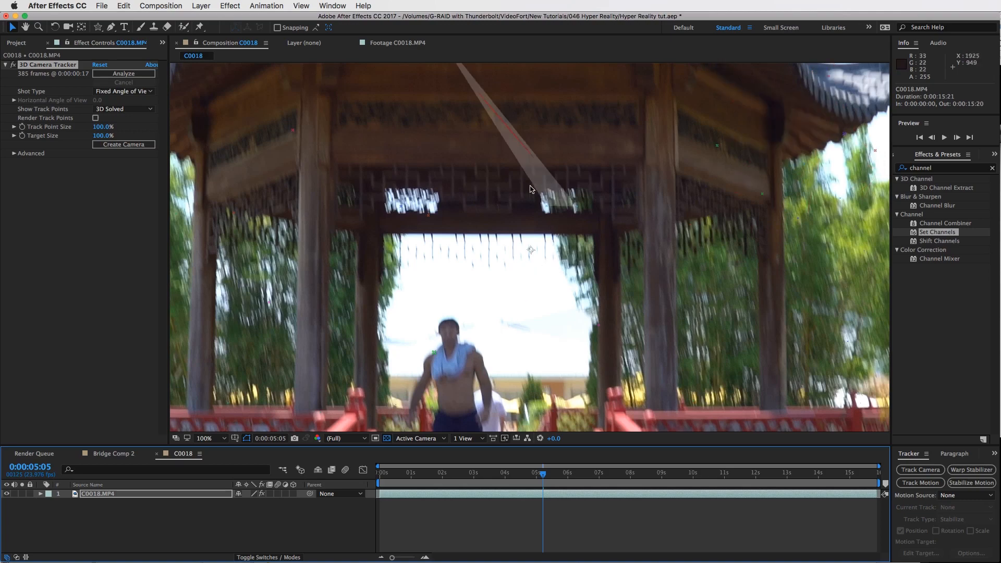
pyautogui.press('space')
pyautogui.moveTo(514, 176); pyautogui.dragTo(495, 337)
pyautogui.moveTo(514, 208); pyautogui.dragTo(525, 331)
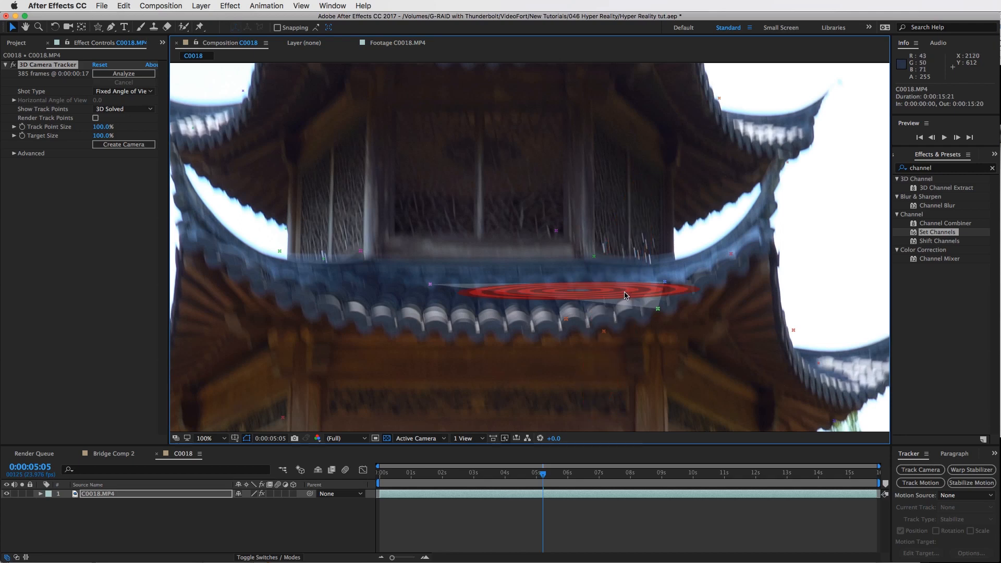
pyautogui.rightClick(625, 295)
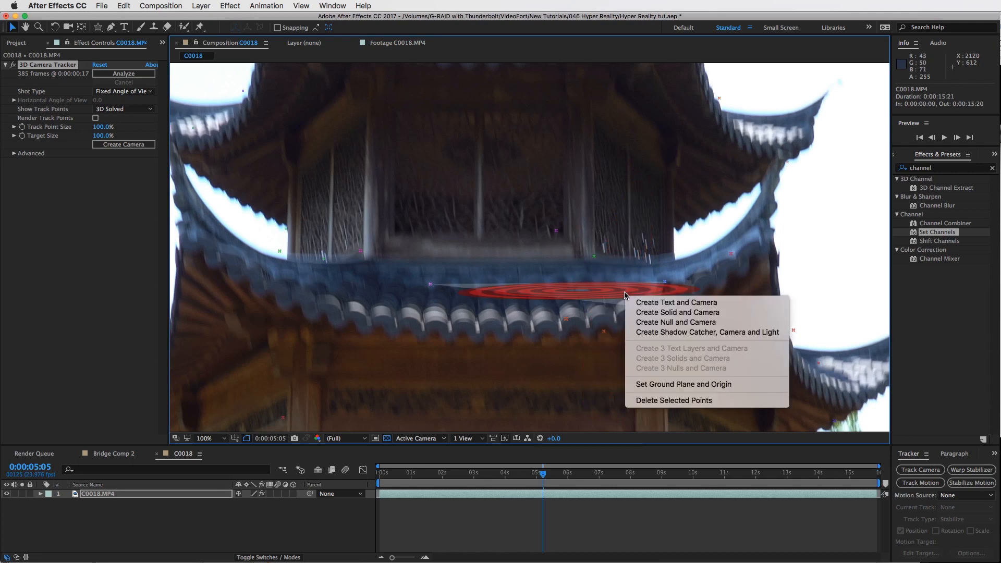
pyautogui.click(704, 303)
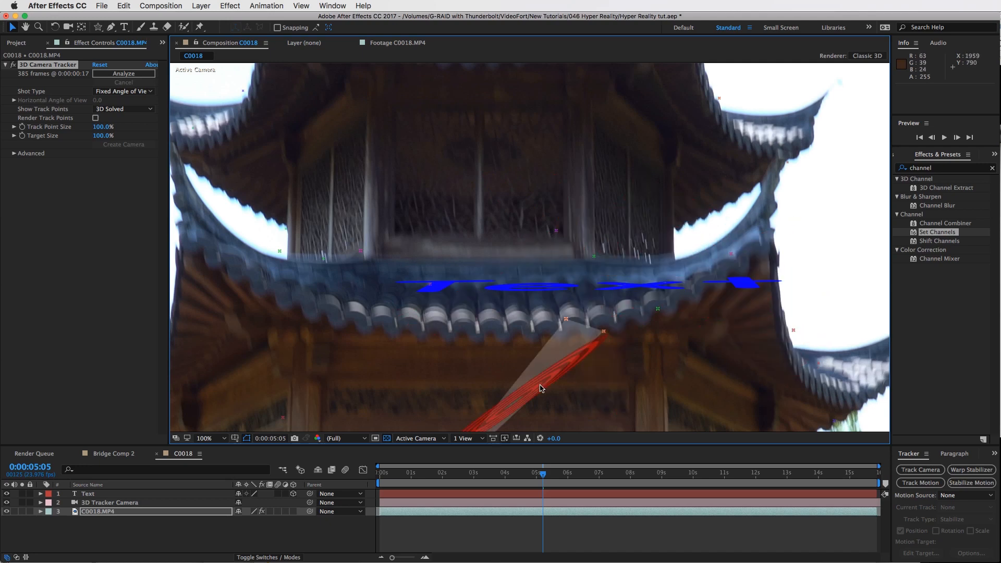
# Fit the viewer up to 100% and review the tracked footage against the Bridge Comp 2 composition
pyautogui.click(219, 444)
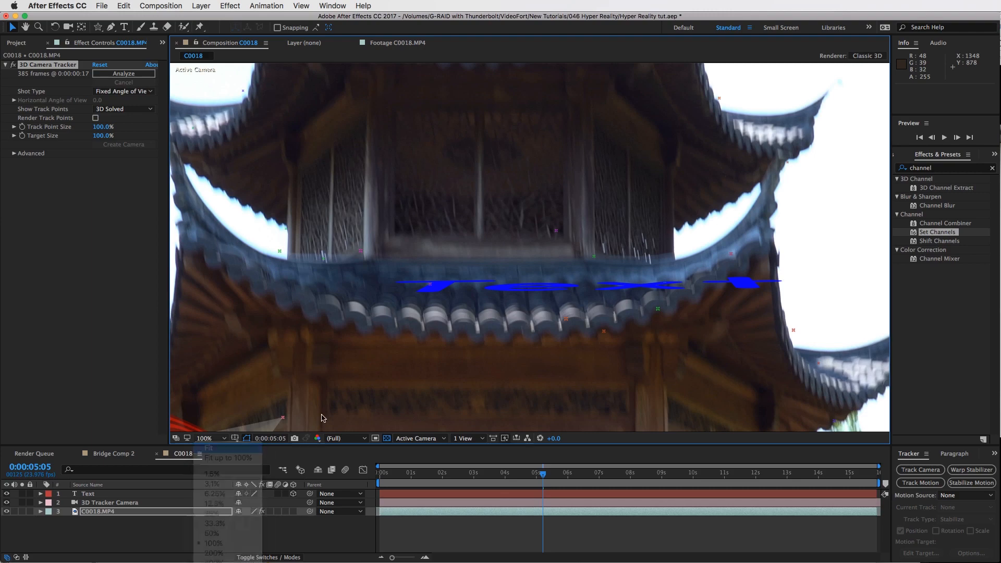
pyautogui.click(213, 455)
pyautogui.moveTo(549, 475); pyautogui.dragTo(628, 483)
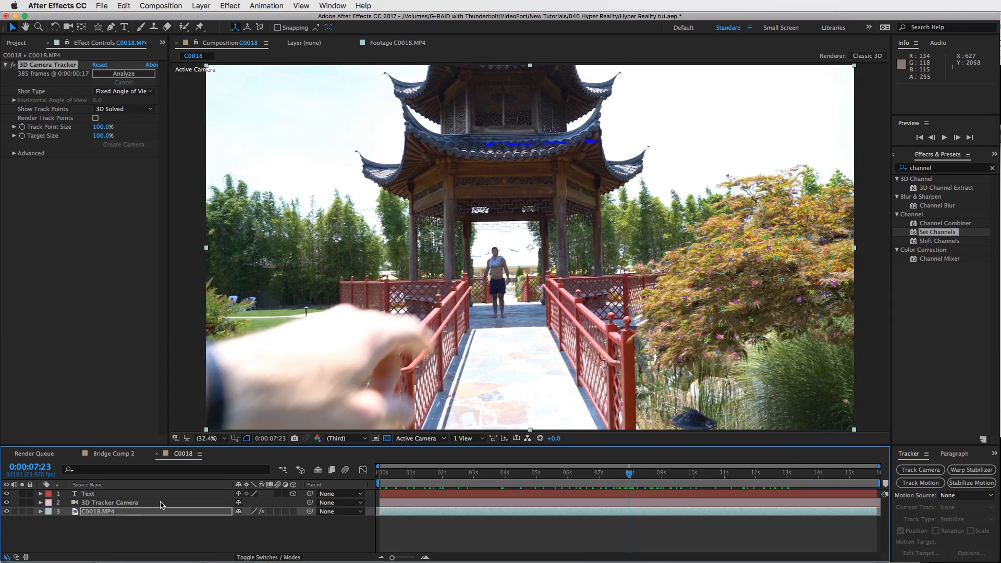
pyautogui.click(112, 454)
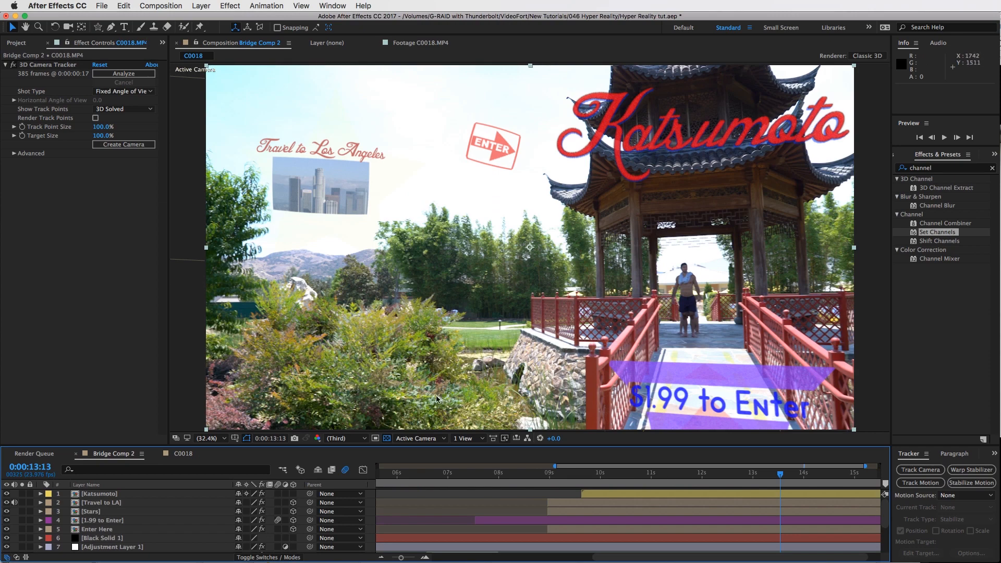
pyautogui.click(178, 454)
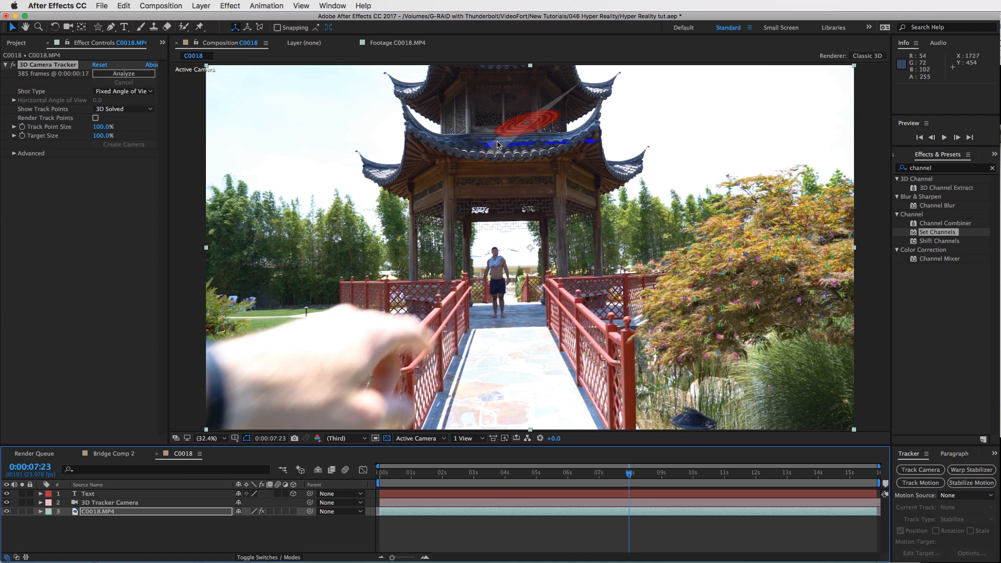
# Select the Text layer and switch to the Rotation tool
pyautogui.click(464, 132)
pyautogui.moveTo(468, 163)
pyautogui.mouseDown()
pyautogui.moveTo(483, 169)
pyautogui.moveTo(541, 151)
pyautogui.moveTo(548, 135)
pyautogui.moveTo(479, 124)
pyautogui.moveTo(475, 141)
pyautogui.mouseUp()
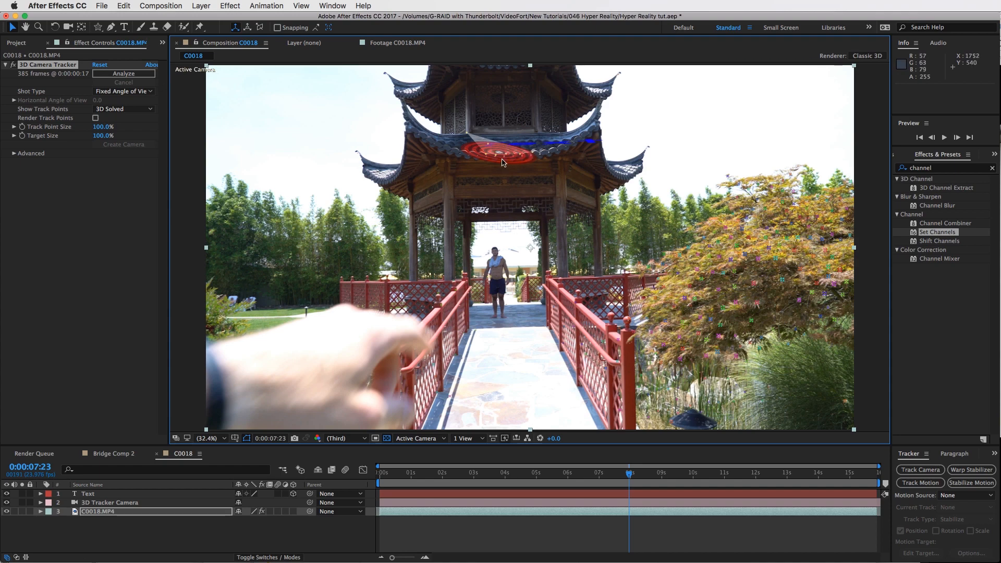
pyautogui.click(521, 493)
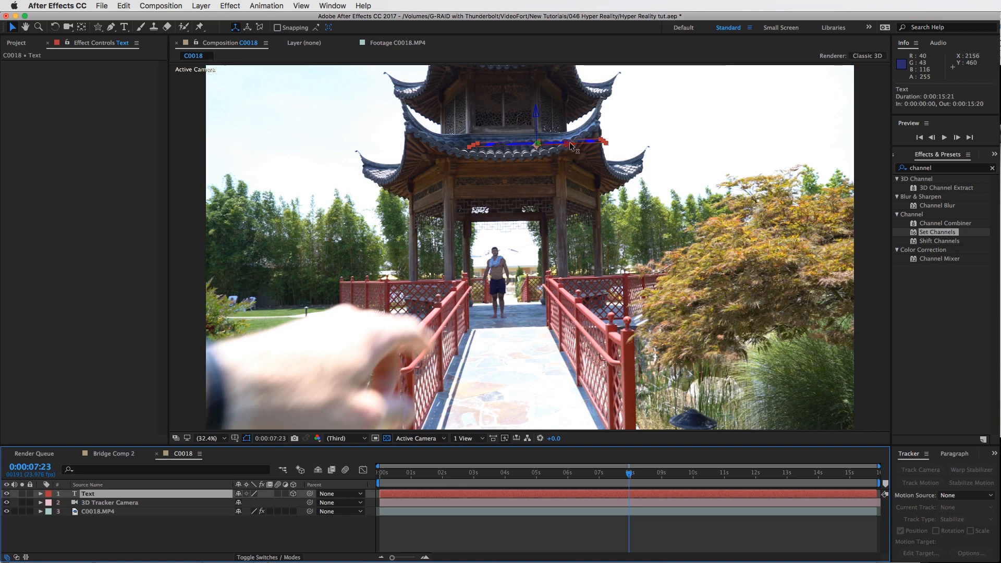
pyautogui.press('w')
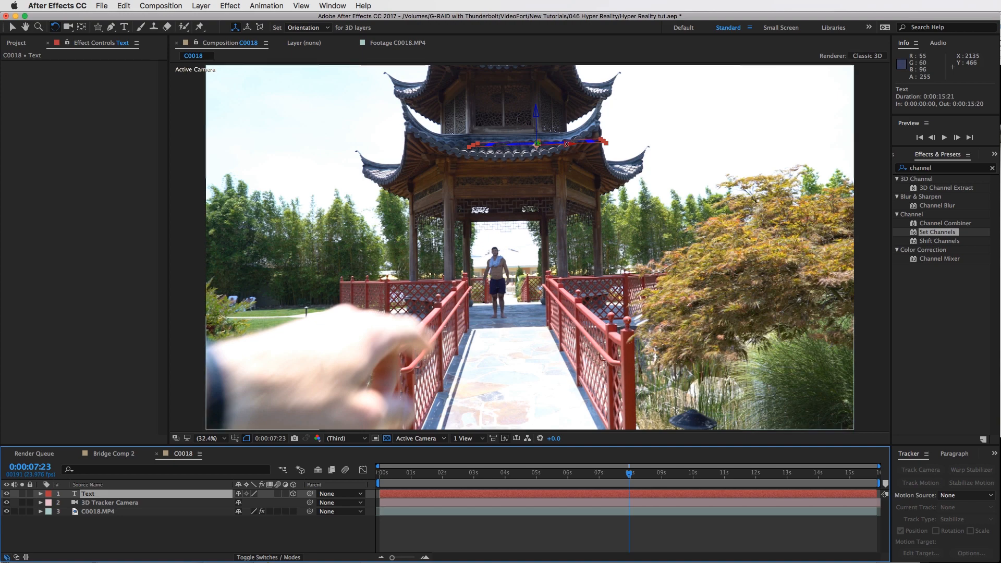
# Rotate the text layer so it stands upright above the pavilion roof
pyautogui.moveTo(566, 144); pyautogui.dragTo(565, 155)
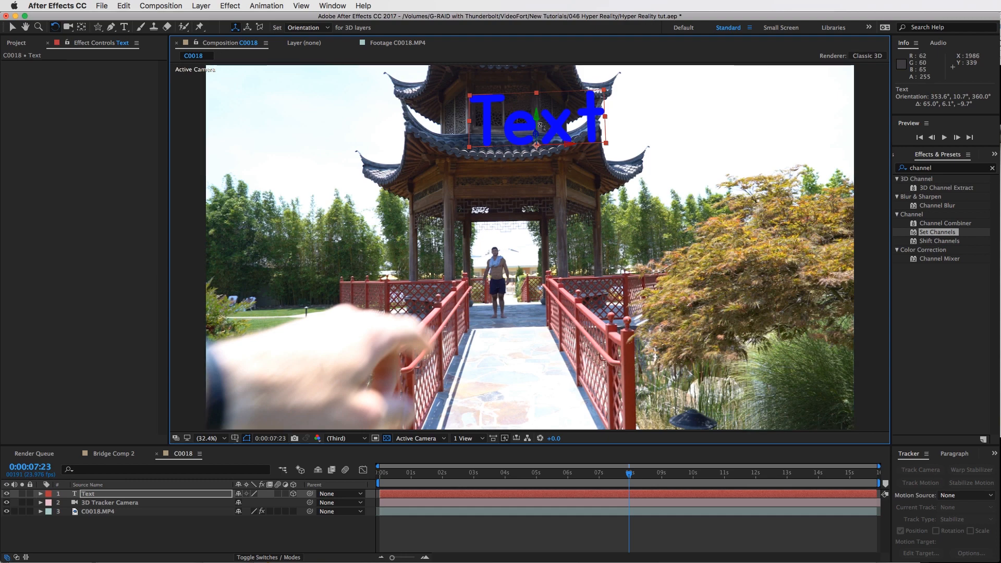
pyautogui.press('v')
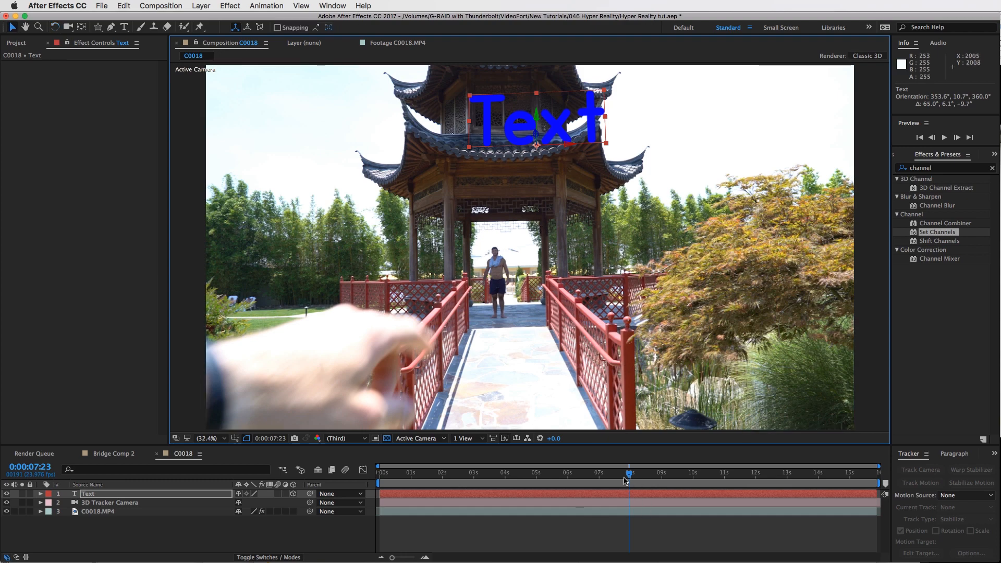
# Replace the placeholder text with the word Katsumoto
pyautogui.press('super+t')
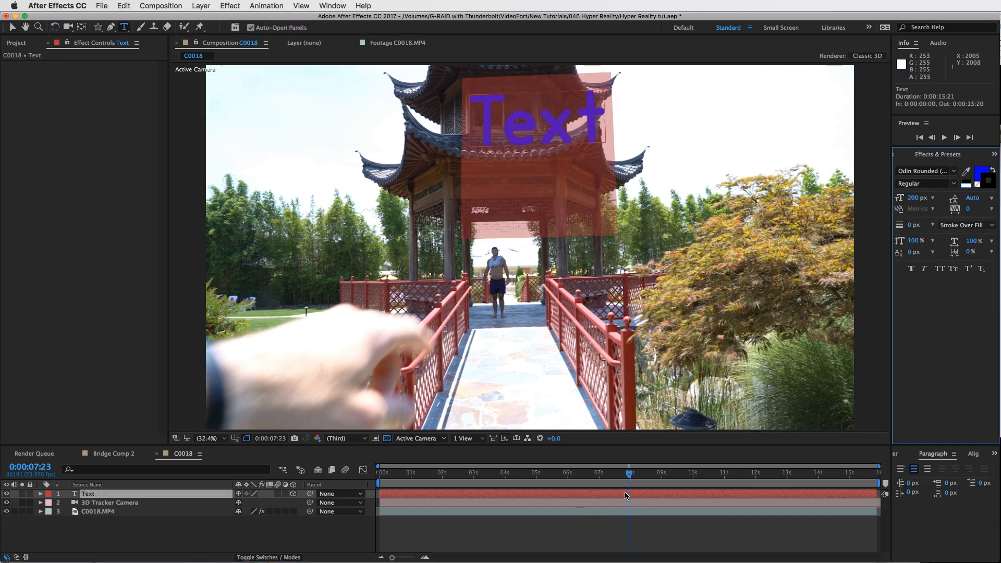
pyautogui.write('kat')
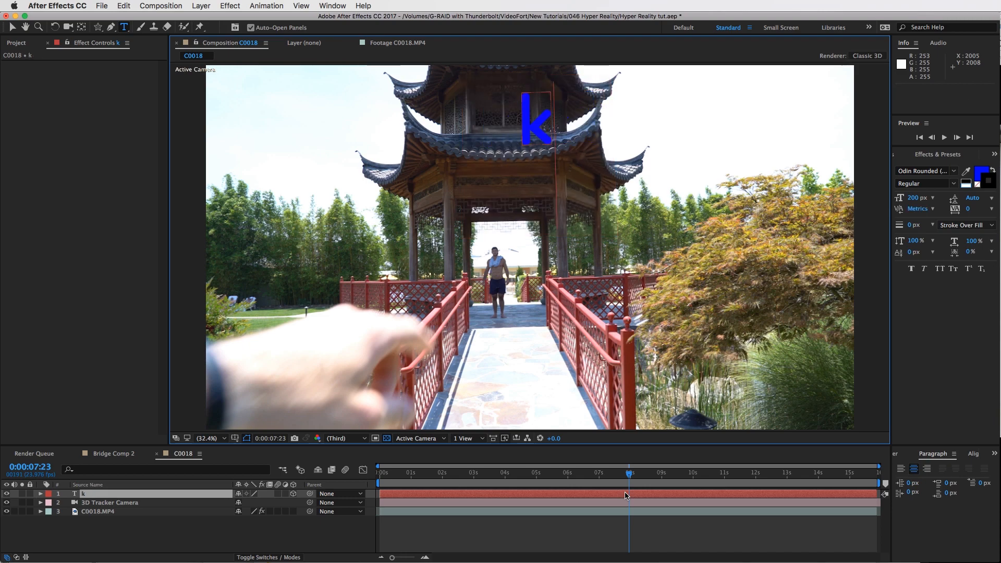
pyautogui.press('BackSpace')
pyautogui.press('BackSpace')
pyautogui.press('BackSpace')
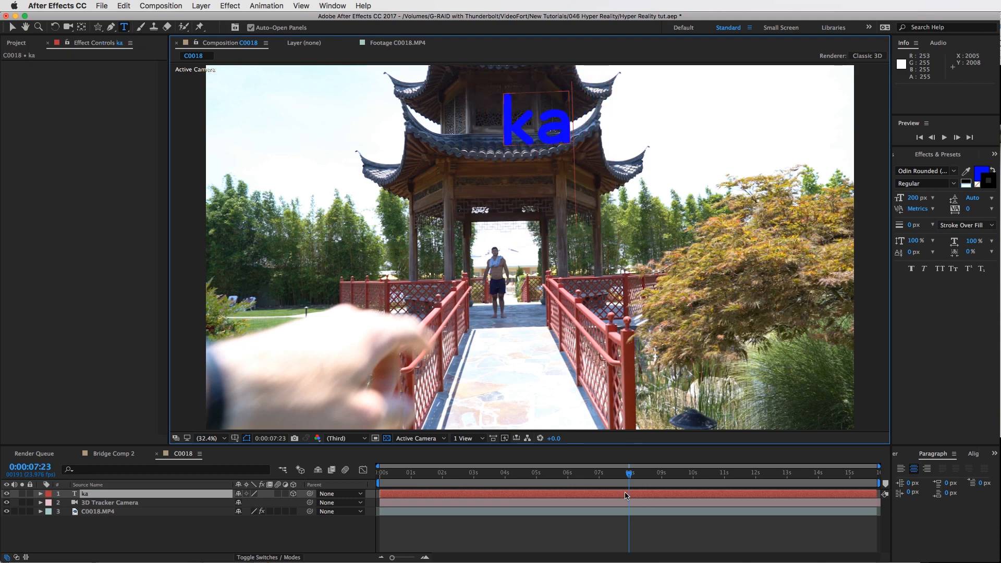
pyautogui.write('Ka')
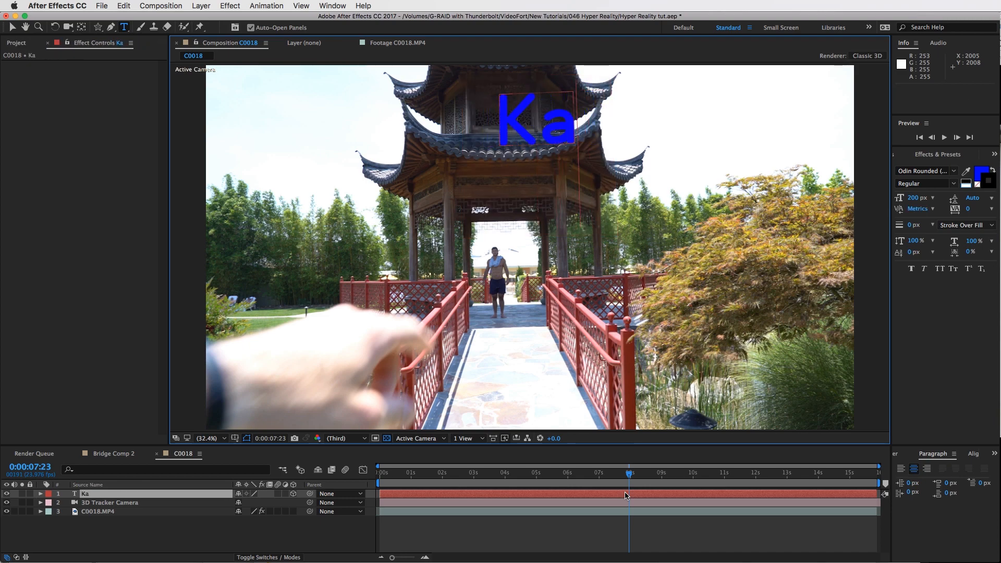
pyautogui.write('tsumoto')
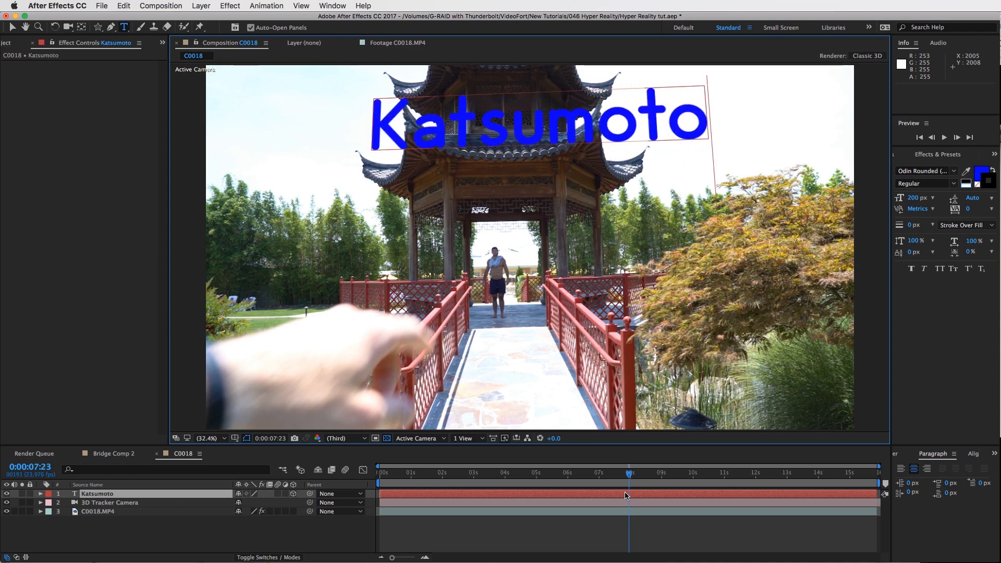
pyautogui.click(14, 27)
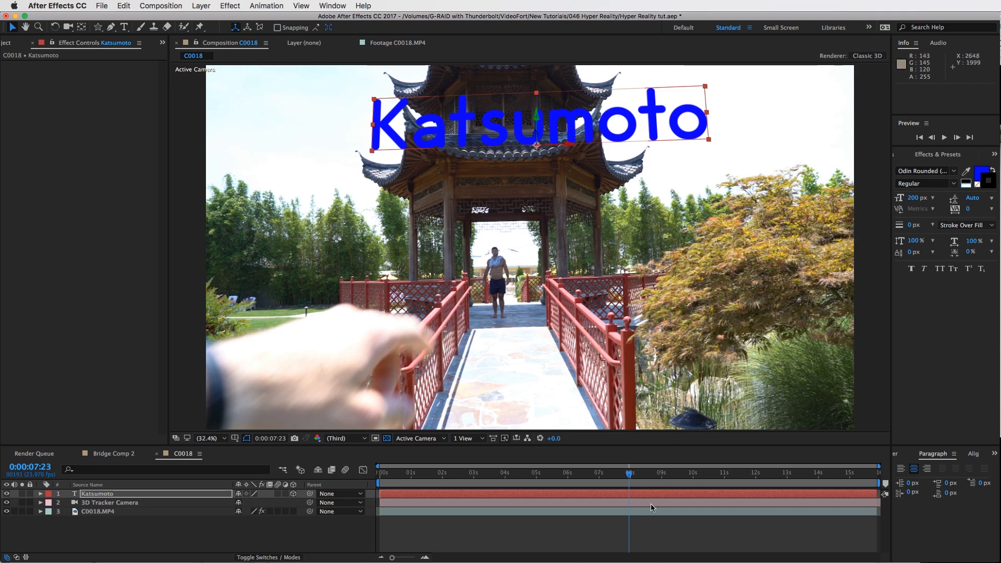
# Play back and scrub the composition to check how the text follows the footage
pyautogui.click(659, 534)
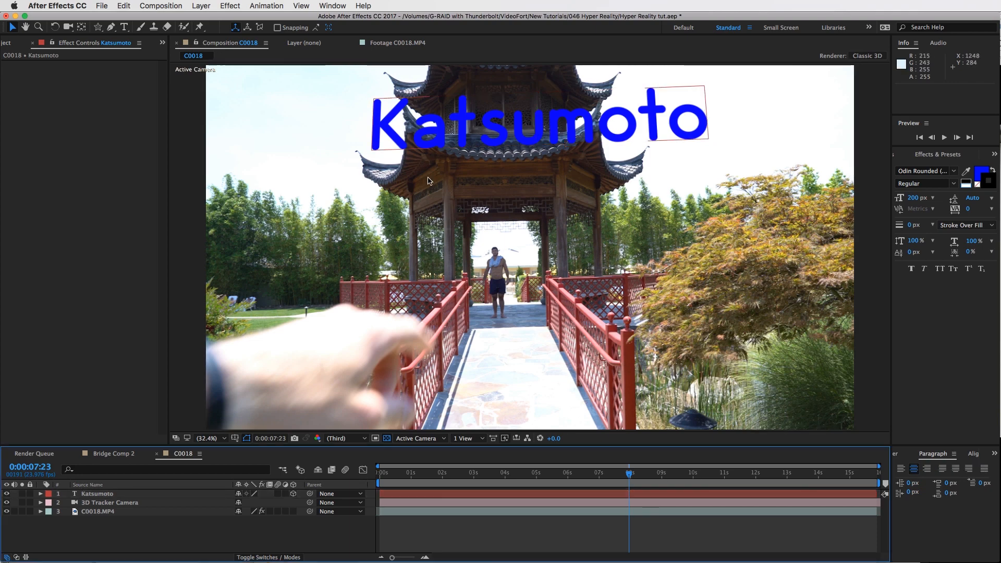
pyautogui.click(536, 475)
pyautogui.press('space')
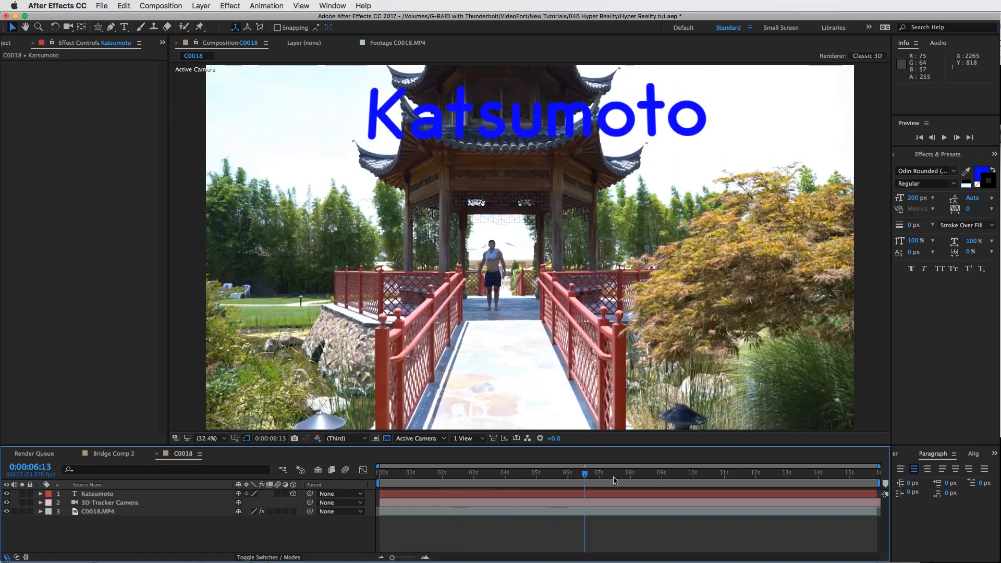
pyautogui.moveTo(613, 480); pyautogui.dragTo(648, 466)
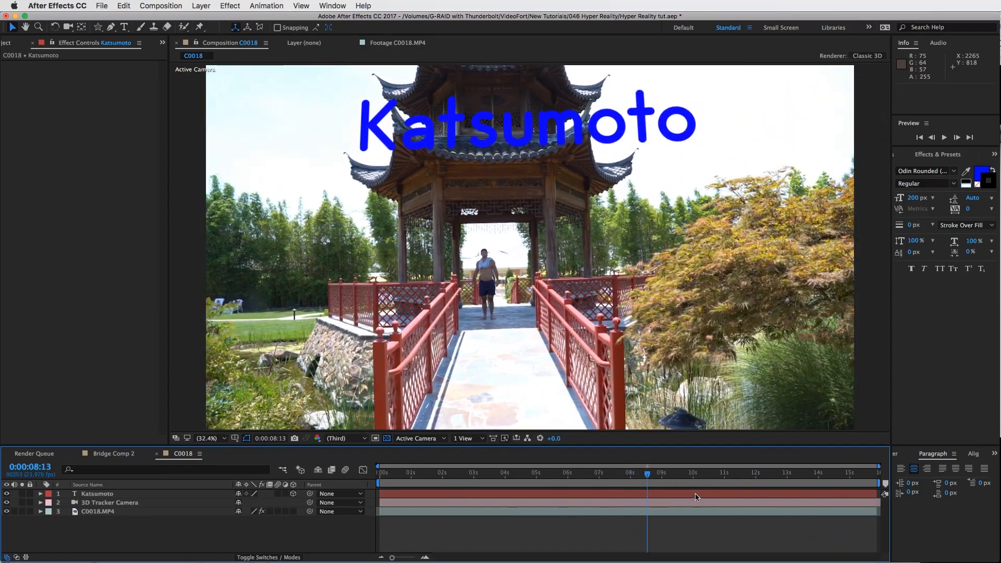
# Set the Katsumoto text's font size to 131 px and shift it slightly left along the roof
pyautogui.click(695, 495)
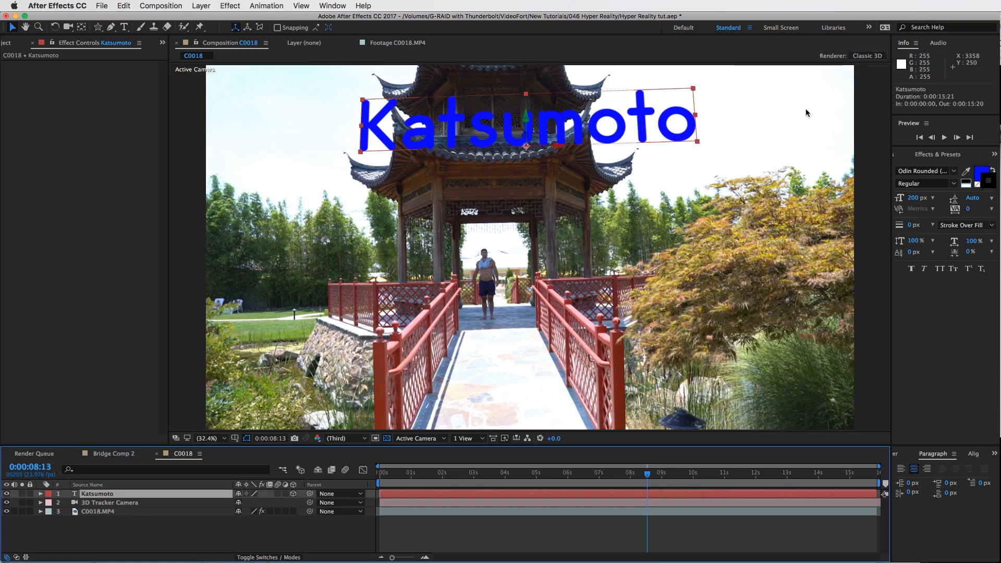
pyautogui.moveTo(911, 199); pyautogui.dragTo(880, 201)
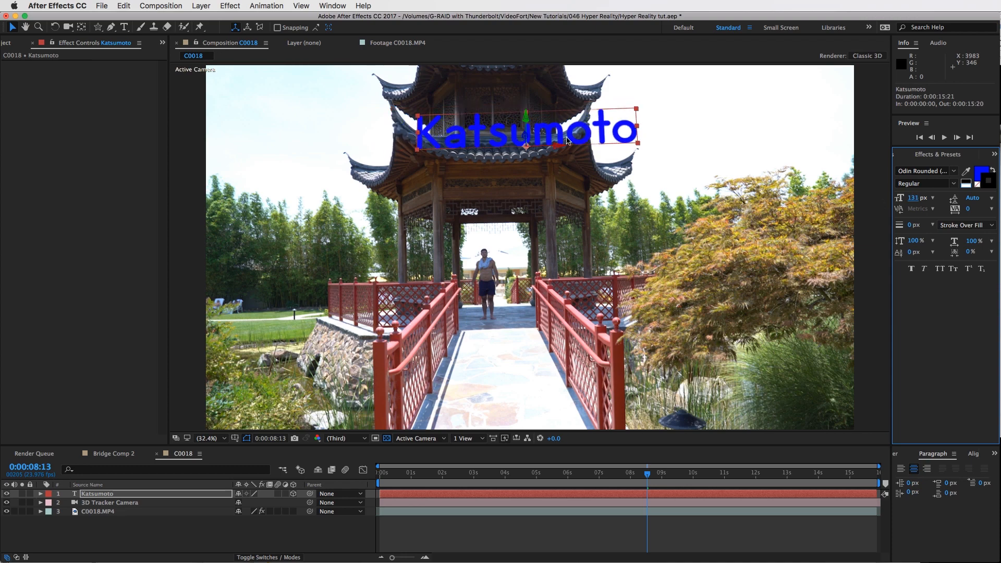
pyautogui.moveTo(557, 147); pyautogui.dragTo(431, 144)
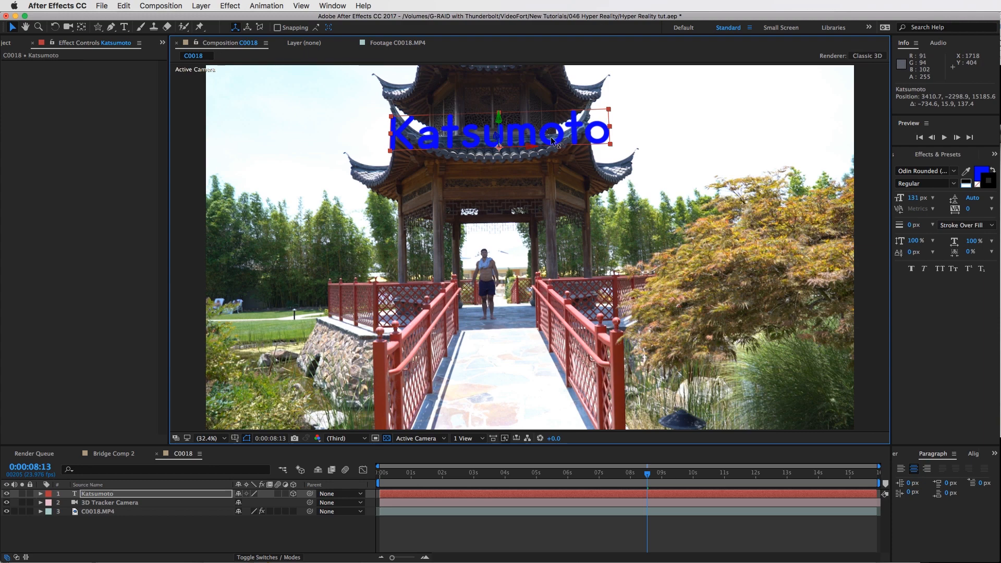
pyautogui.moveTo(556, 129); pyautogui.dragTo(484, 198)
pyautogui.moveTo(658, 475); pyautogui.dragTo(631, 446)
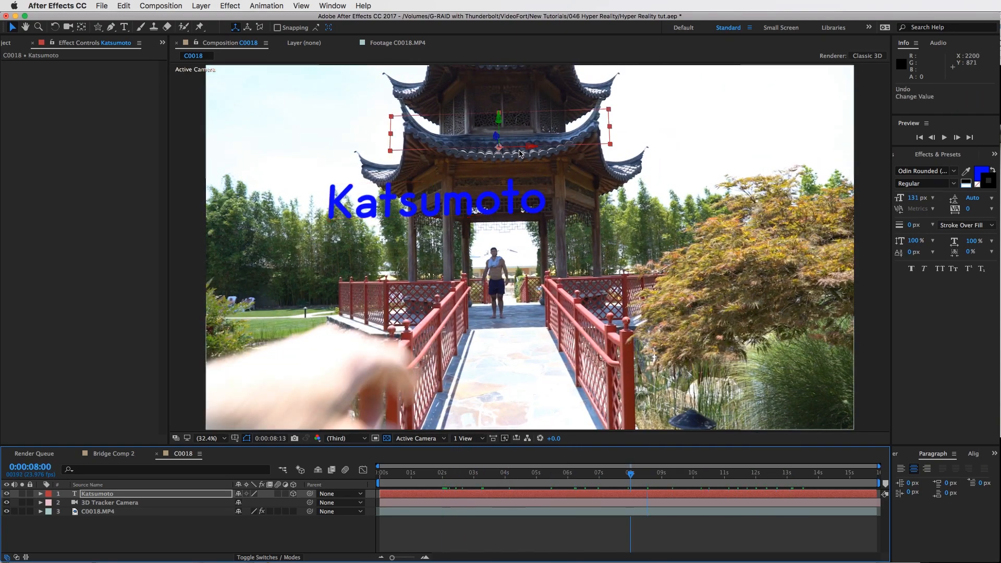
pyautogui.press('super+z')
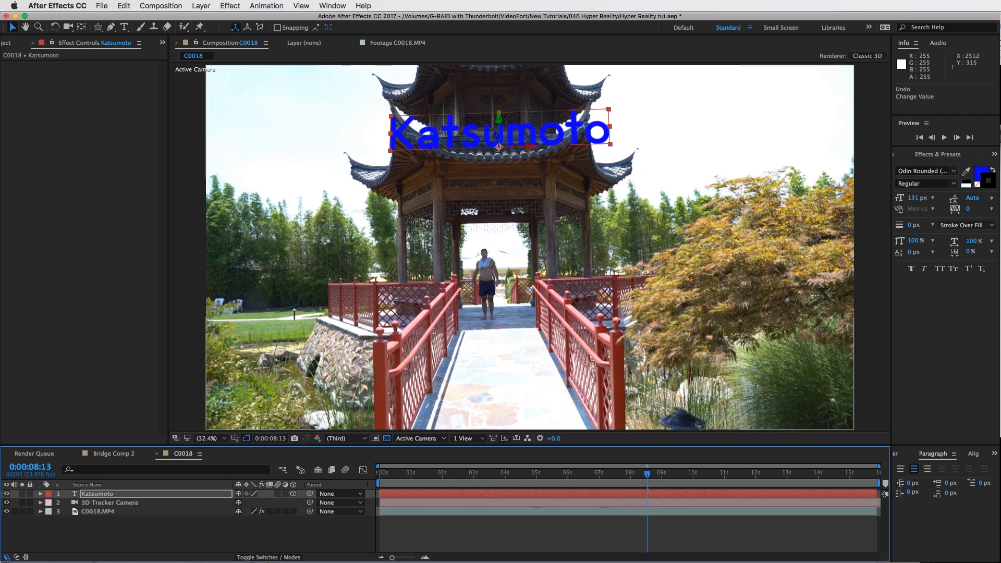
# Change the text's fill colour to red (FF0000)
pyautogui.click(979, 174)
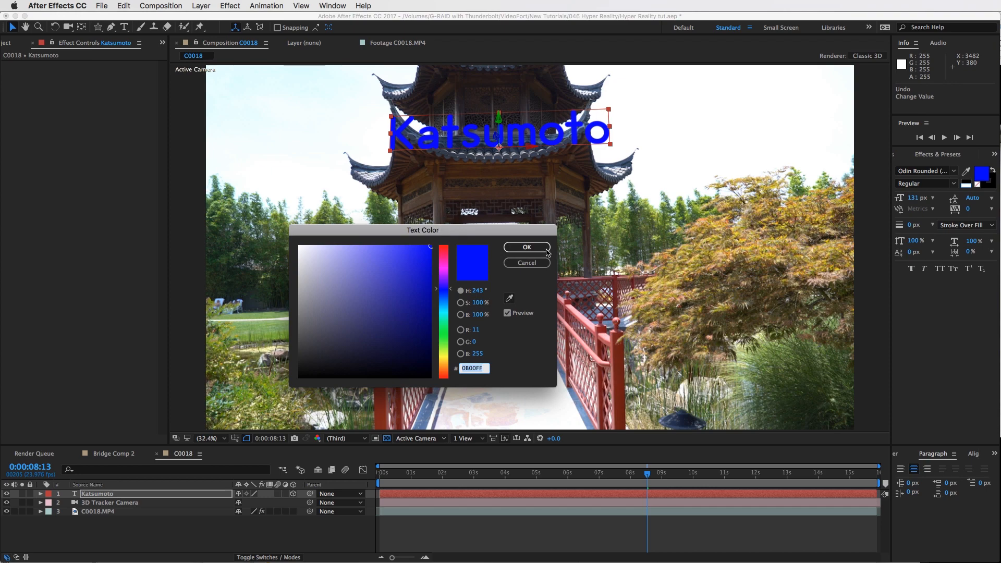
pyautogui.click(443, 247)
pyautogui.click(527, 248)
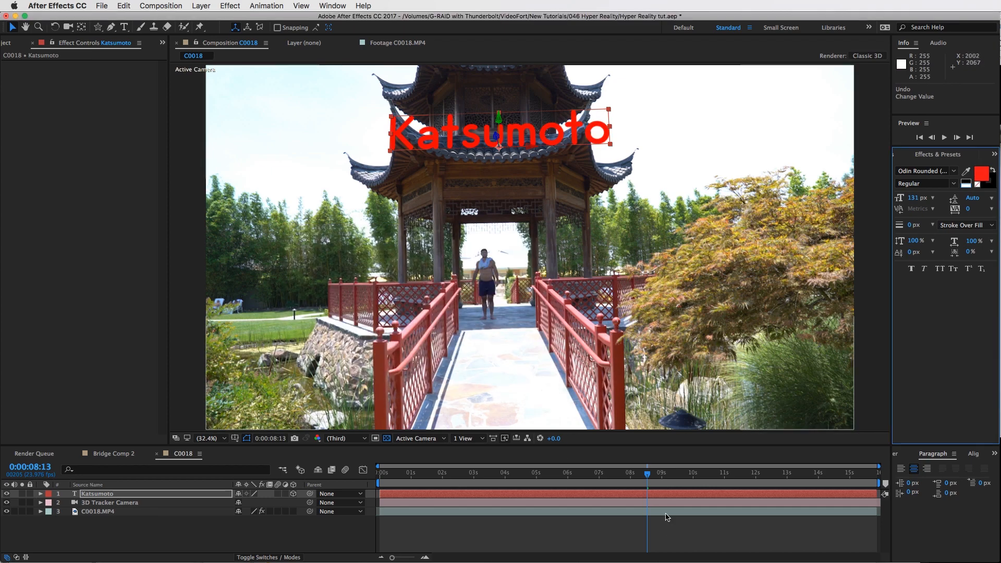
pyautogui.click(665, 527)
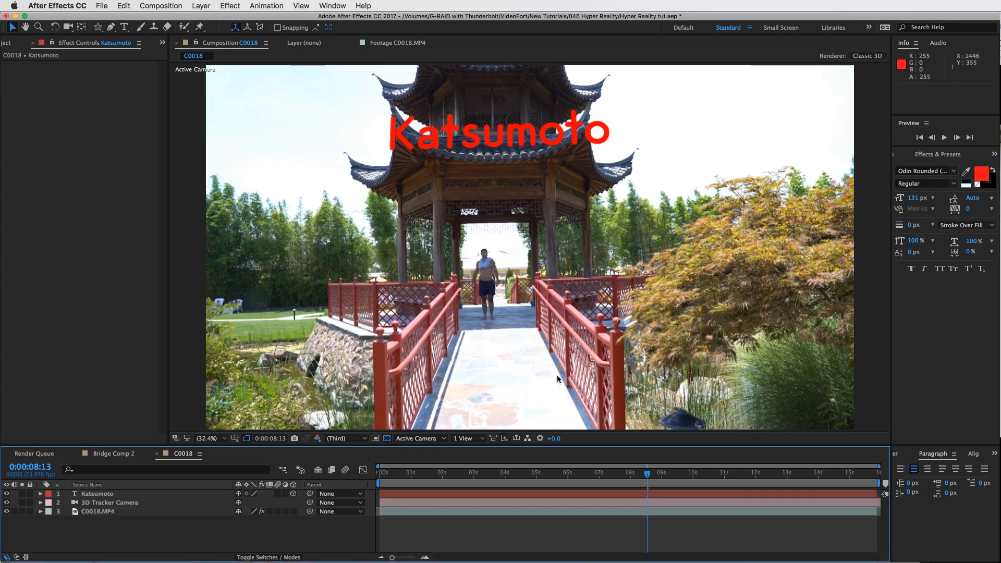
# Trim the text layer's in point to 0:00:08:22
pyautogui.moveTo(673, 482)
pyautogui.mouseDown()
pyautogui.moveTo(672, 474)
pyautogui.moveTo(723, 474)
pyautogui.moveTo(658, 475)
pyautogui.mouseUp()
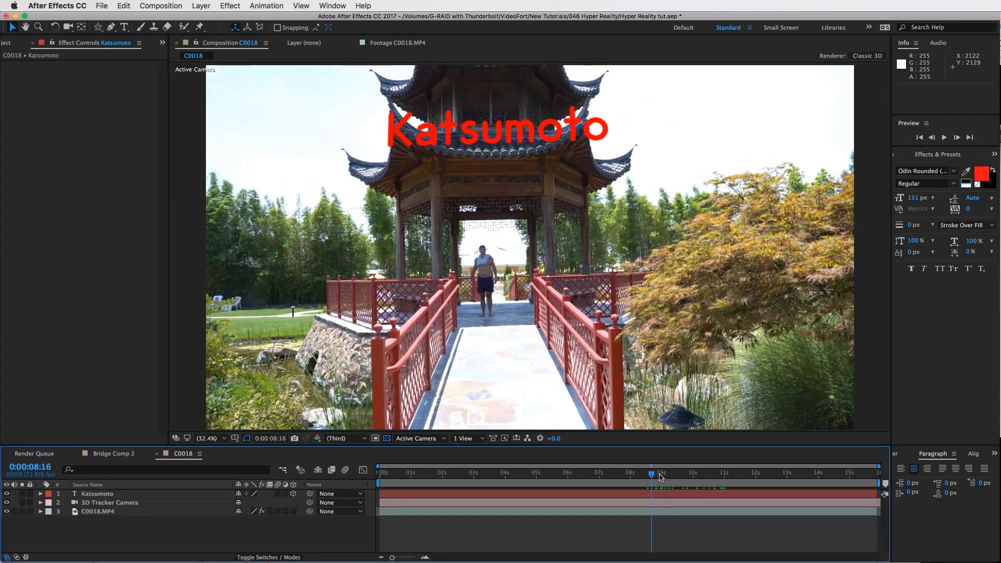
pyautogui.click(472, 115)
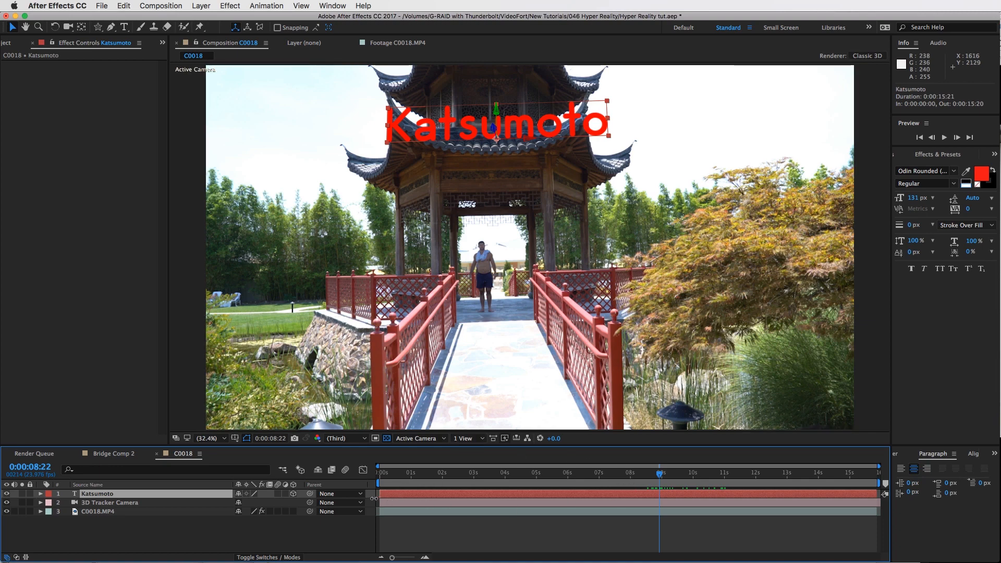
pyautogui.hotkey('alt', '[')
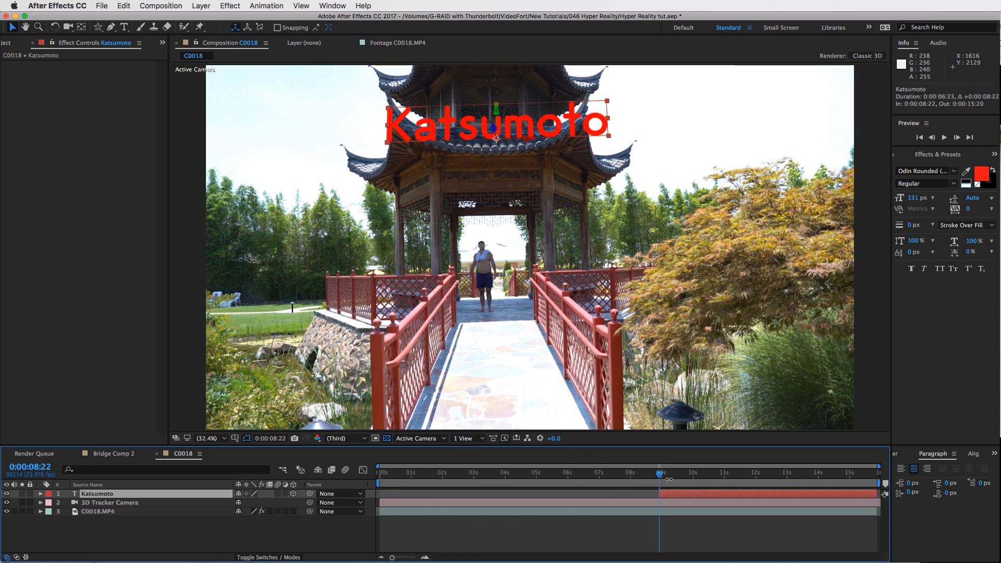
# Step one frame forward to 0:00:08:23 and duplicate the Katsumoto layer
pyautogui.moveTo(660, 477); pyautogui.dragTo(662, 476)
pyautogui.press('pageup')
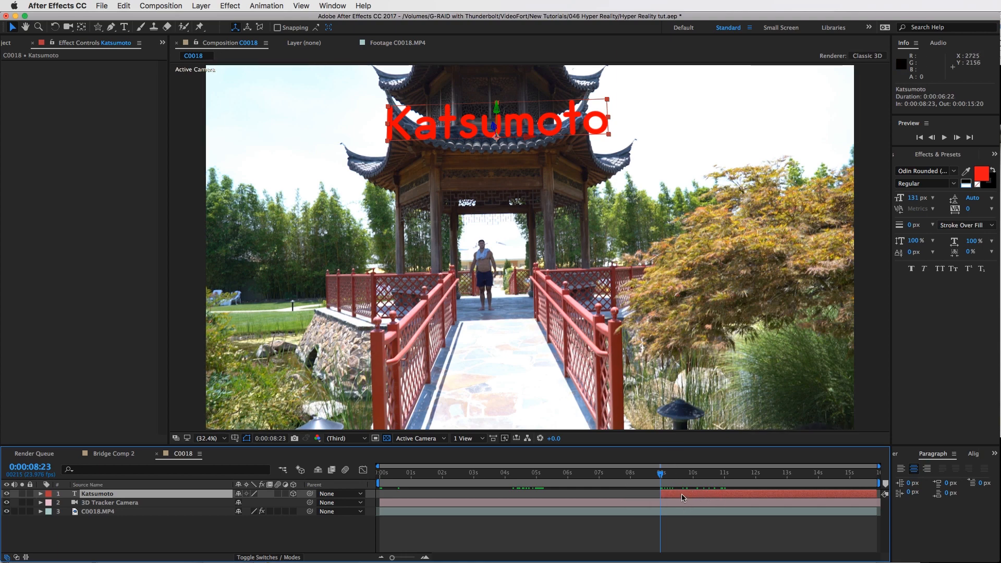
pyautogui.press('super+d')
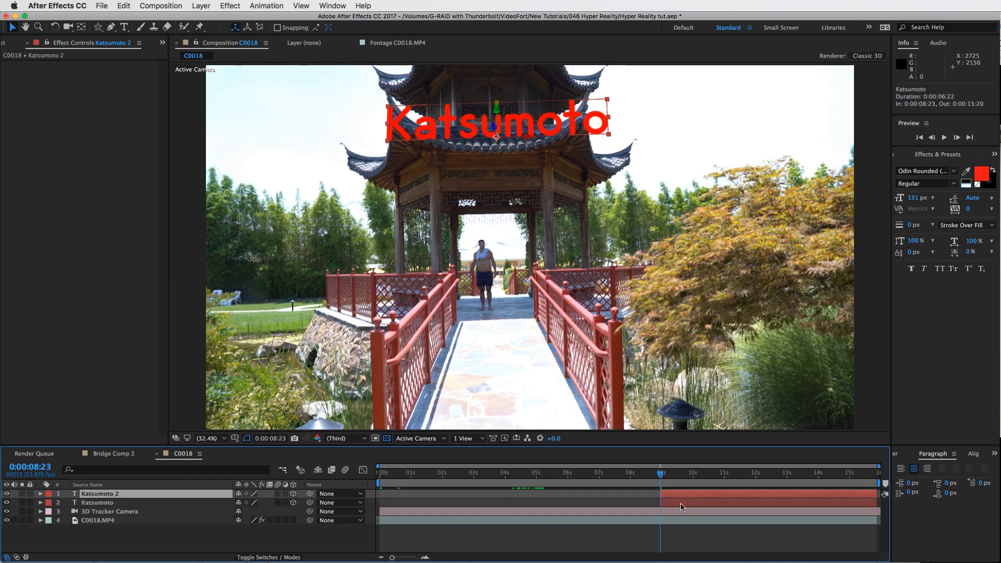
# Set the lower Katsumoto layer's stroke colour to blue (0900FF)
pyautogui.click(681, 504)
pyautogui.click(981, 174)
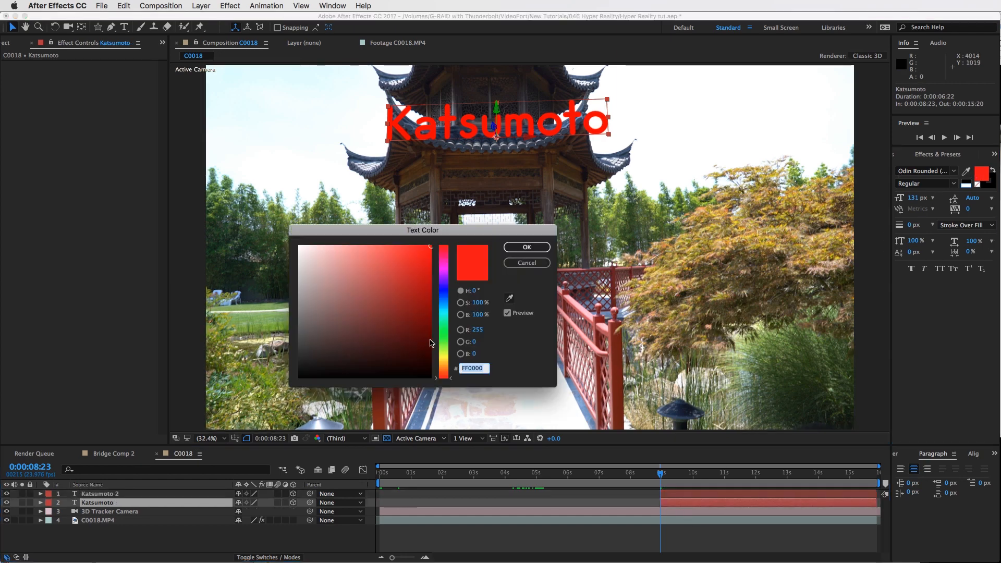
pyautogui.click(443, 290)
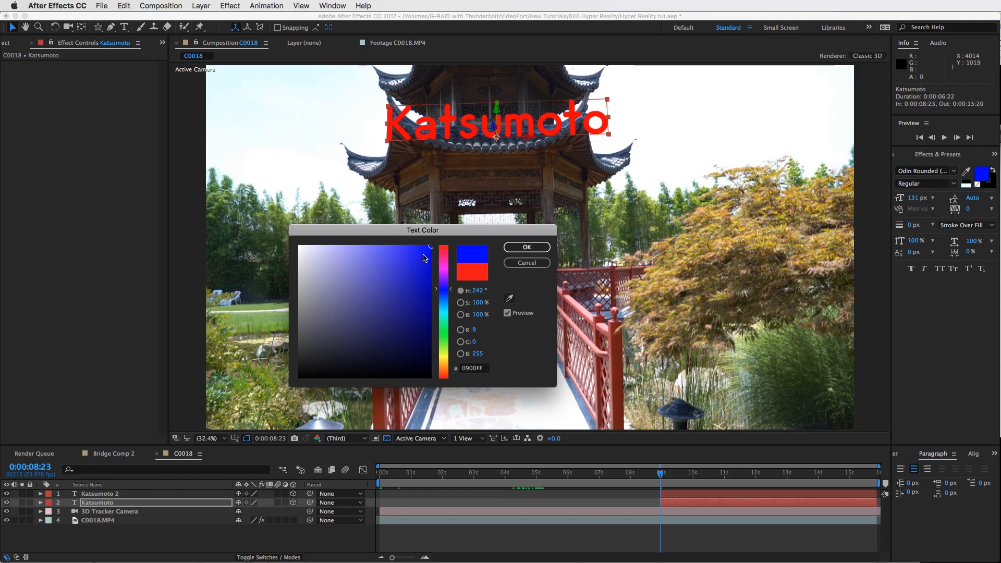
pyautogui.click(526, 247)
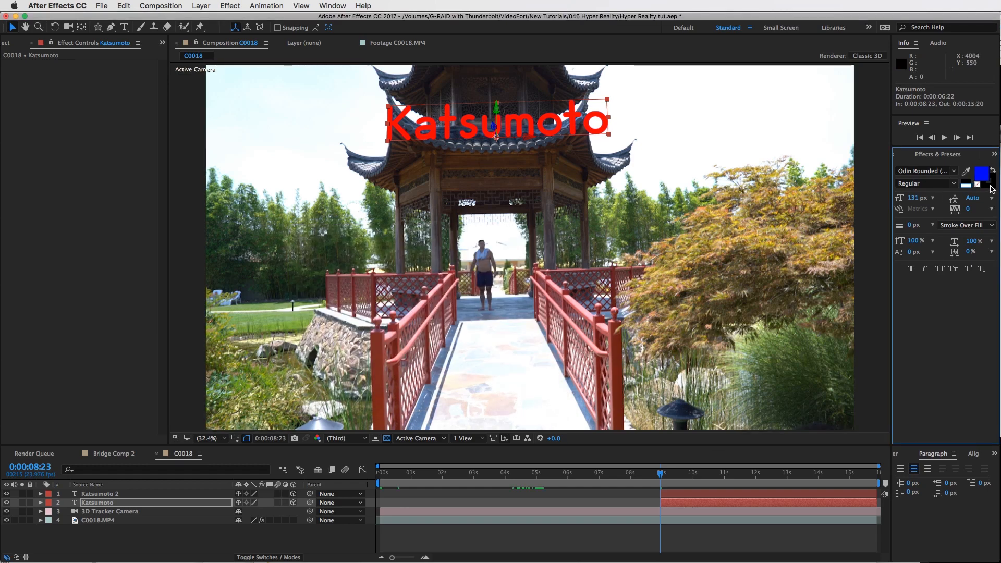
pyautogui.click(989, 181)
pyautogui.click(978, 170)
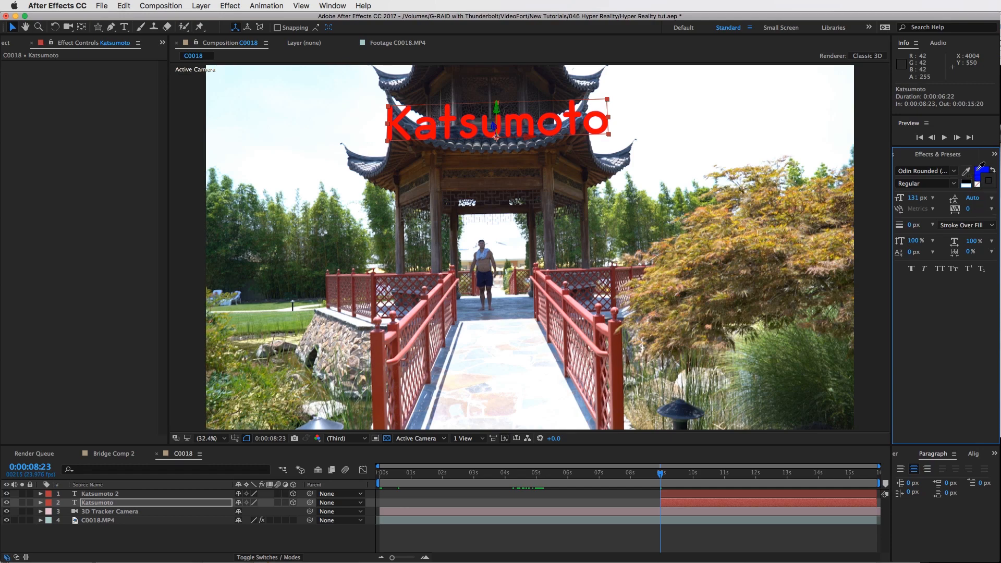
# Set the text's stroke width to 4 px
pyautogui.moveTo(913, 344); pyautogui.dragTo(914, 344)
pyautogui.write('2')
pyautogui.press('Return')
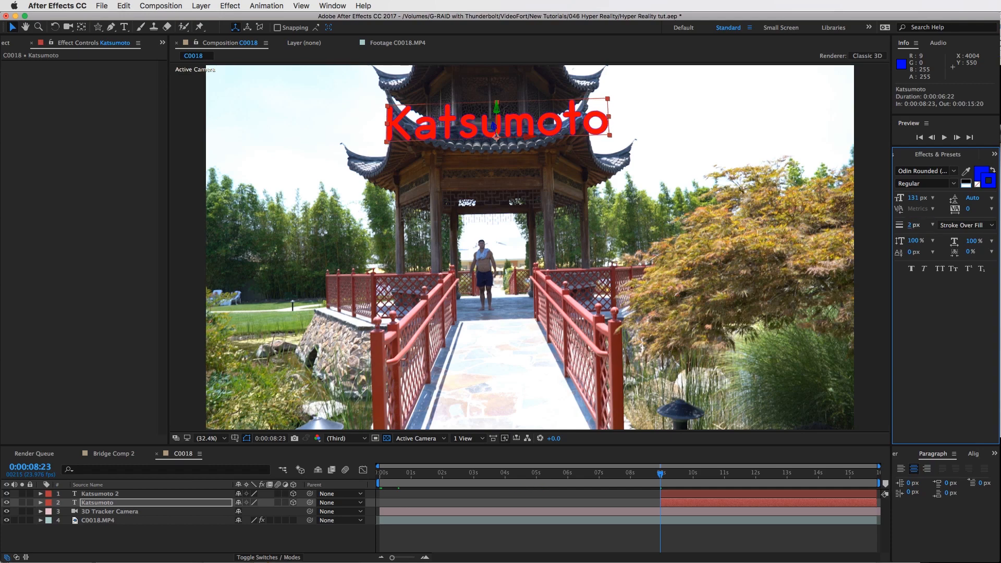
pyautogui.click(909, 226)
pyautogui.press('Return')
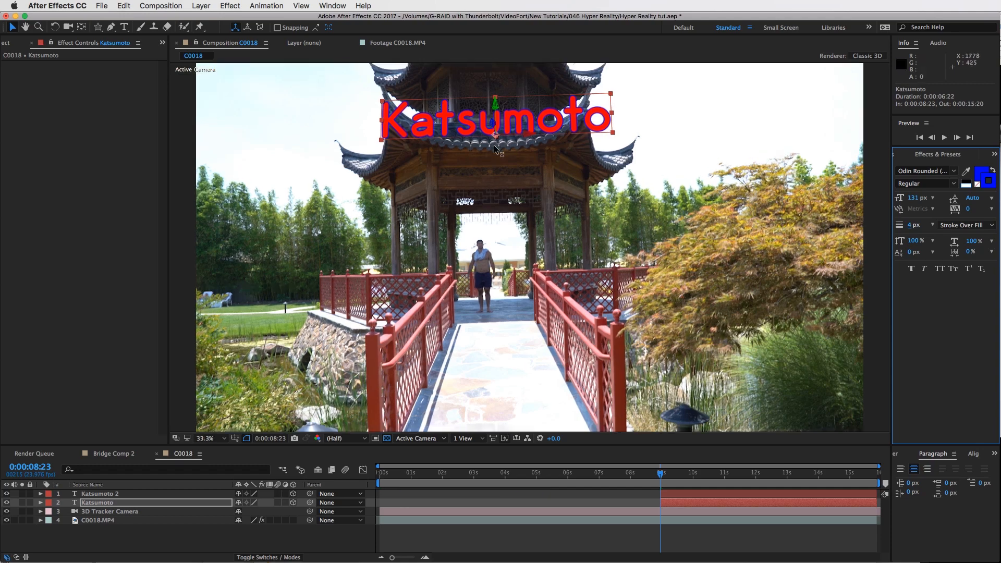
# Nudge the Katsumoto text slightly so it sits on the roof ridge
pyautogui.press('/')
pyautogui.press('h')
pyautogui.moveTo(484, 121); pyautogui.dragTo(566, 247)
pyautogui.press('v')
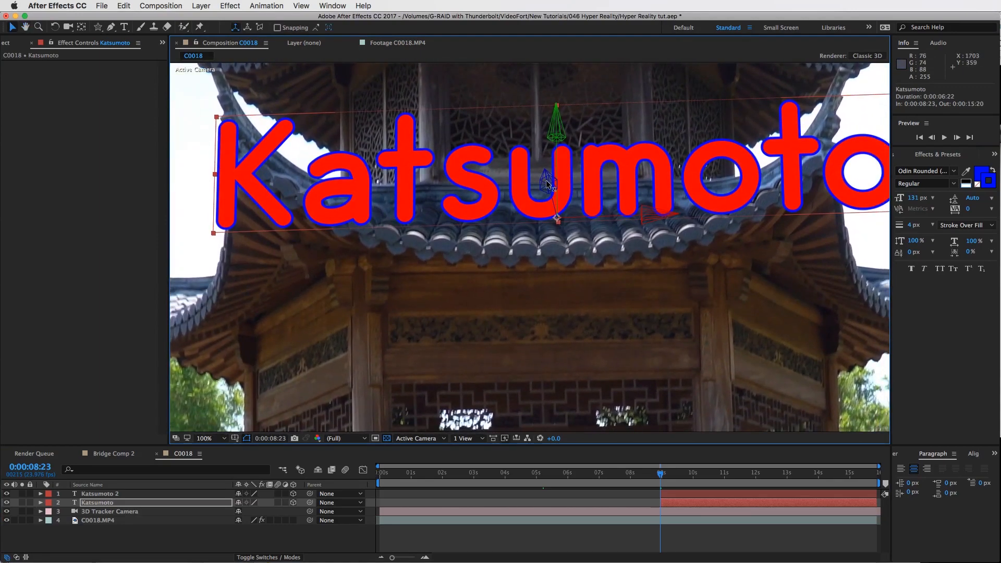
pyautogui.moveTo(553, 185); pyautogui.dragTo(584, 189)
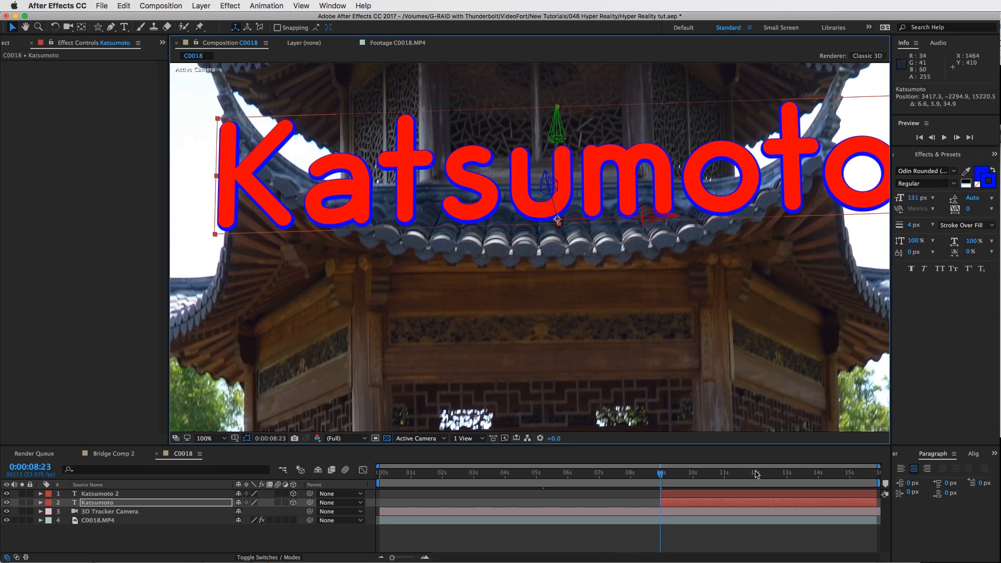
# Jump to 0:00:12:18 and fit the viewer to check the text's tracking
pyautogui.click(778, 473)
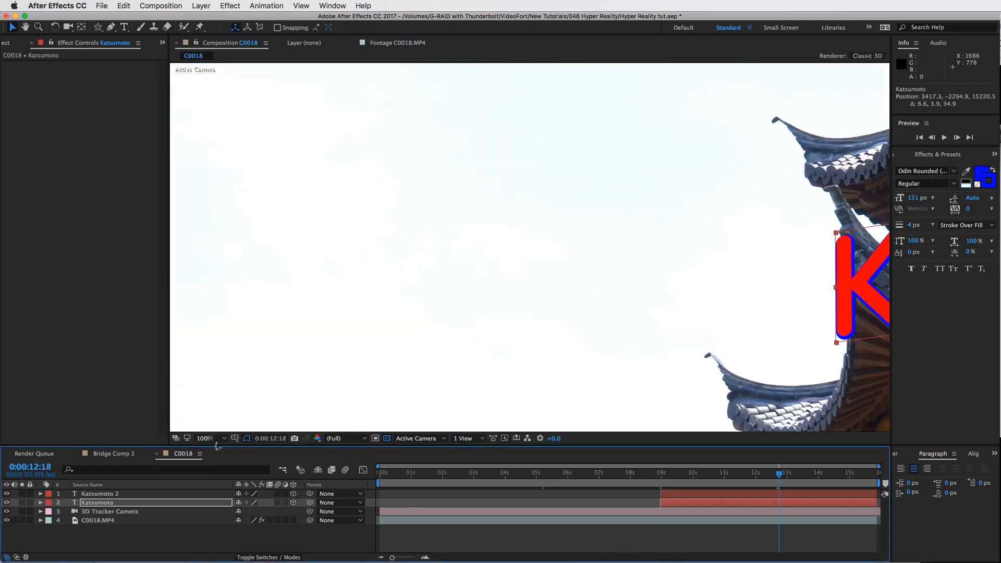
pyautogui.click(215, 441)
pyautogui.click(222, 445)
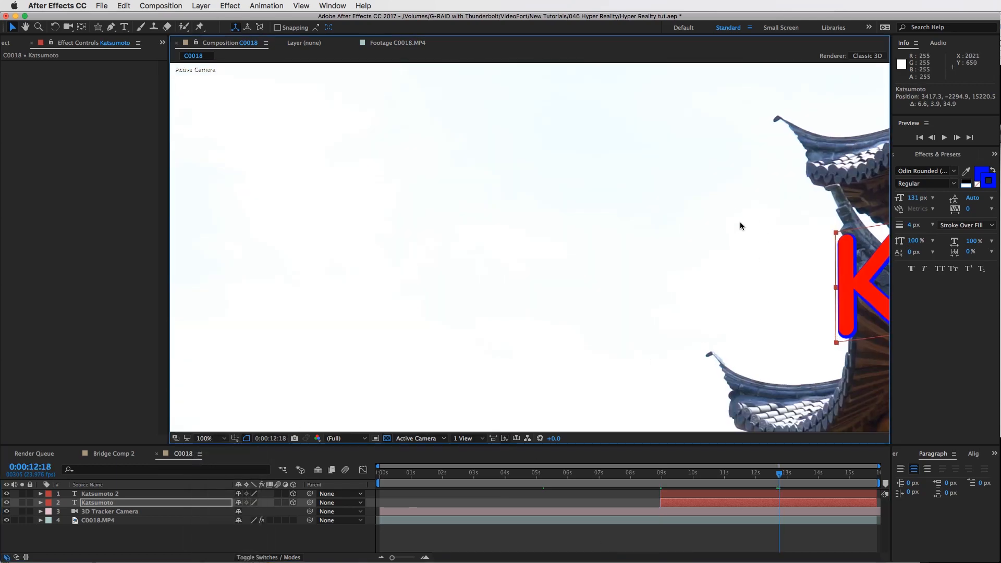
pyautogui.click(206, 440)
pyautogui.click(216, 445)
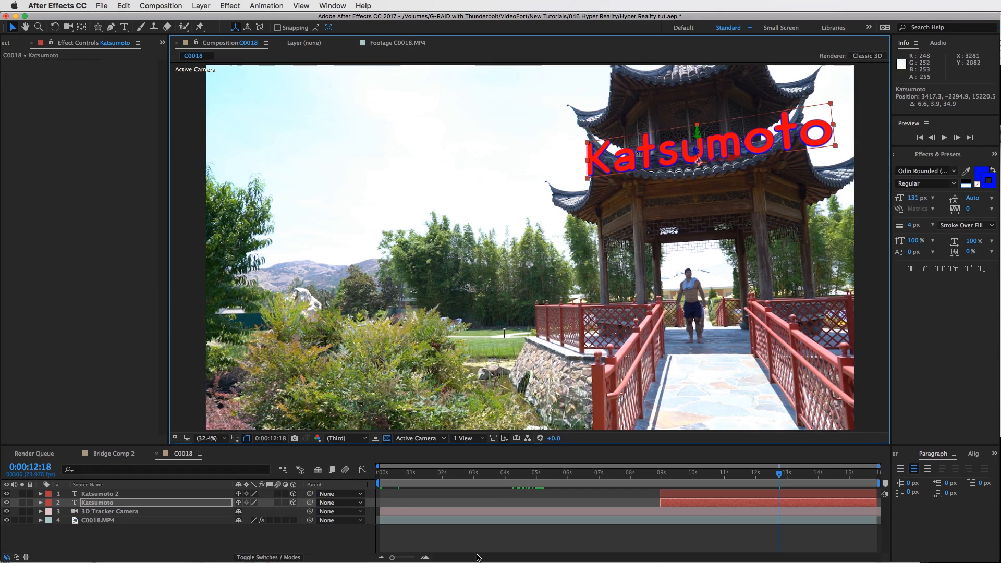
# Rename the lower Katsumoto text layer to "Katsumoto - Blue"
pyautogui.click(99, 502)
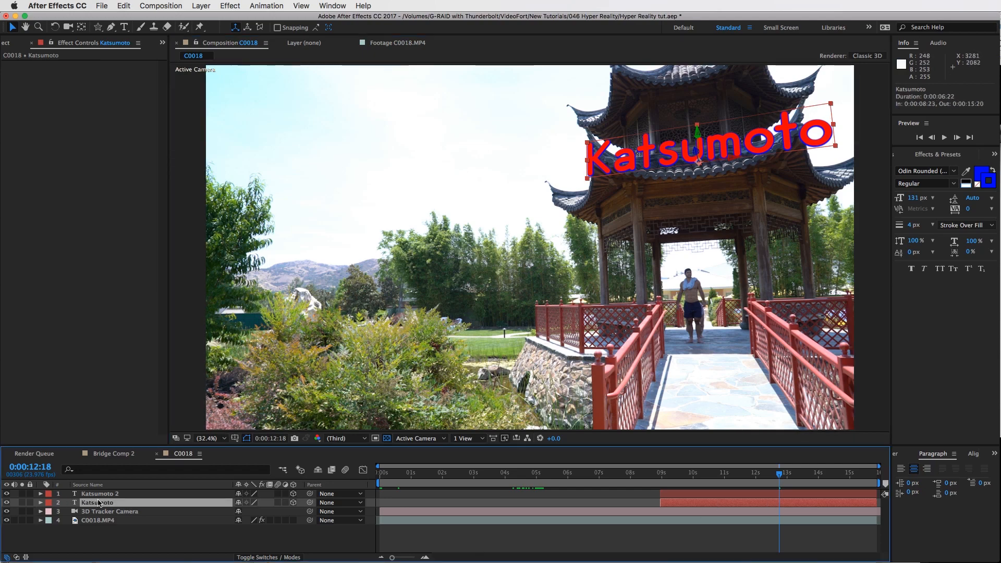
pyautogui.press('Return')
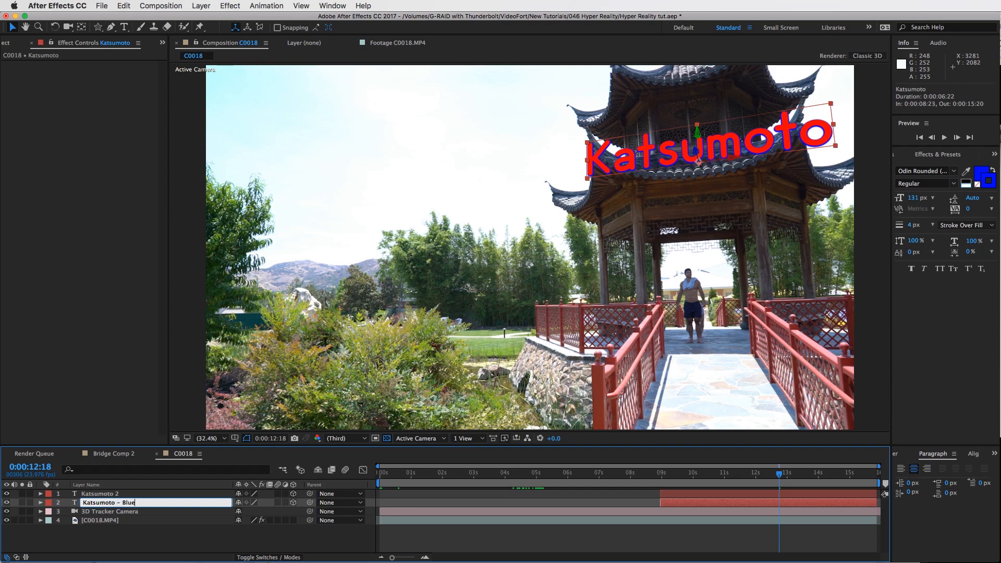
pyautogui.press('Return')
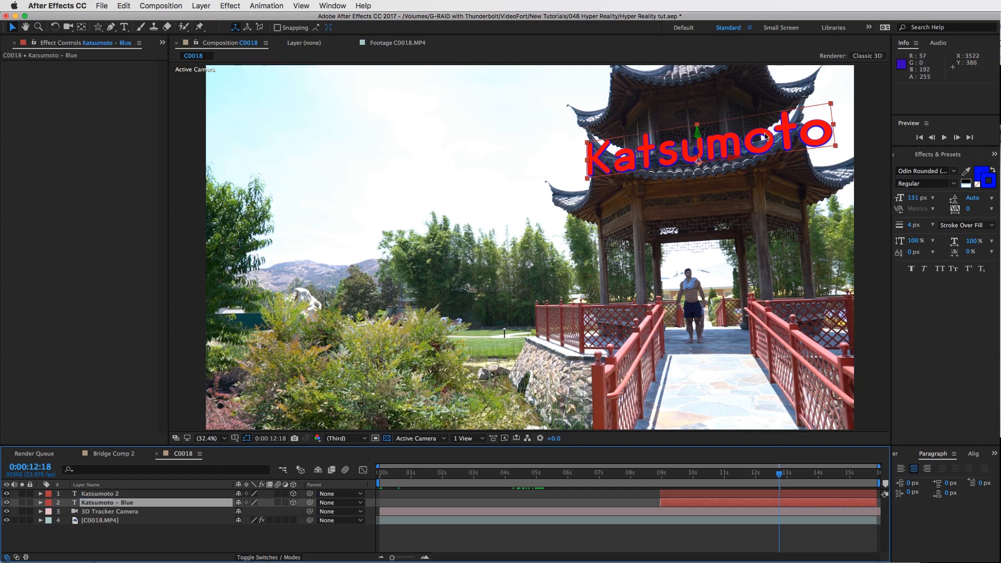
# Parent the Katsumoto - Blue layer to the top Katsumoto 2 text layer
pyautogui.press('space')
pyautogui.click(674, 475)
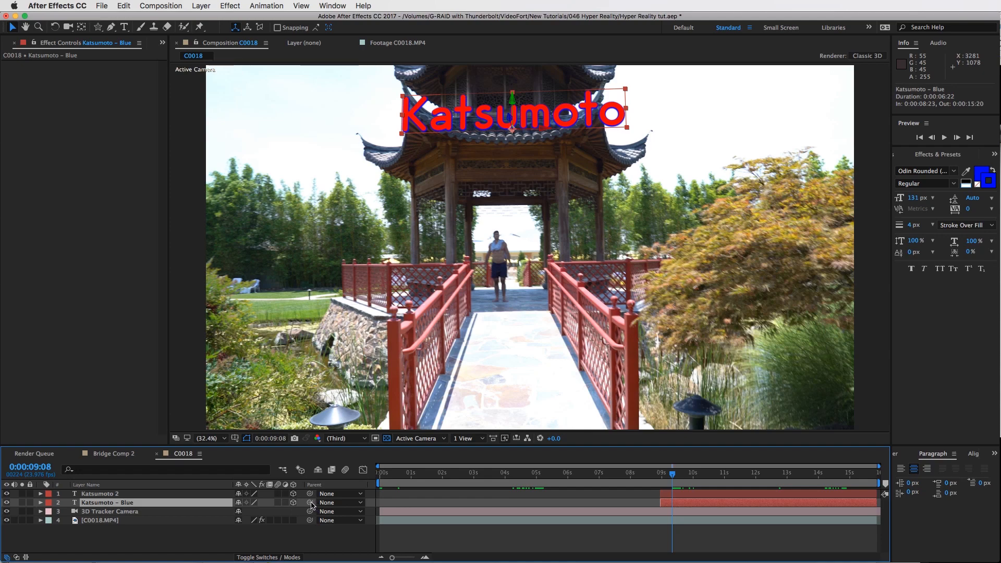
pyautogui.moveTo(308, 506)
pyautogui.mouseDown()
pyautogui.moveTo(157, 515)
pyautogui.moveTo(216, 507)
pyautogui.moveTo(105, 495)
pyautogui.mouseUp()
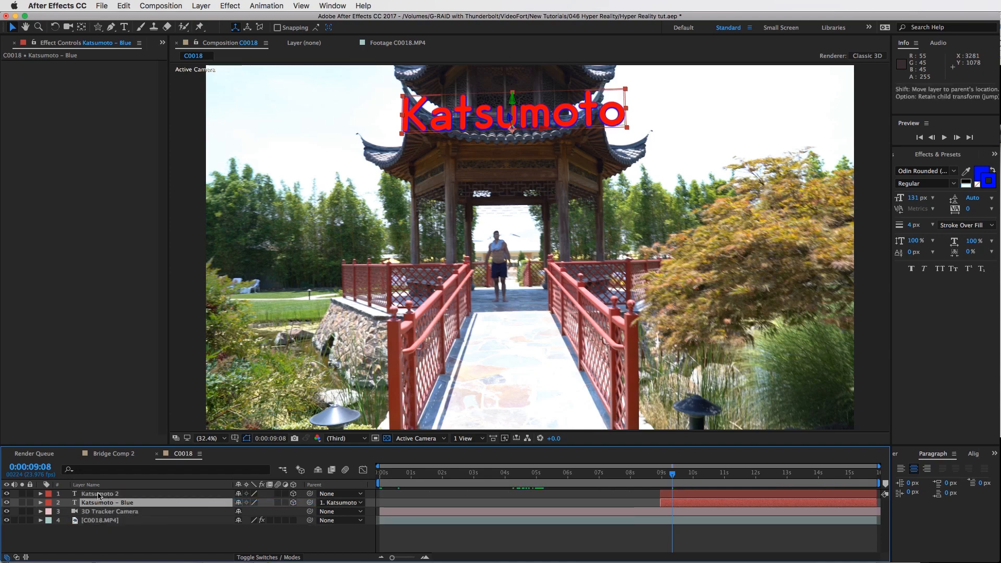
# Rename the top text layer to "Katsumoto RED"
pyautogui.click(108, 493)
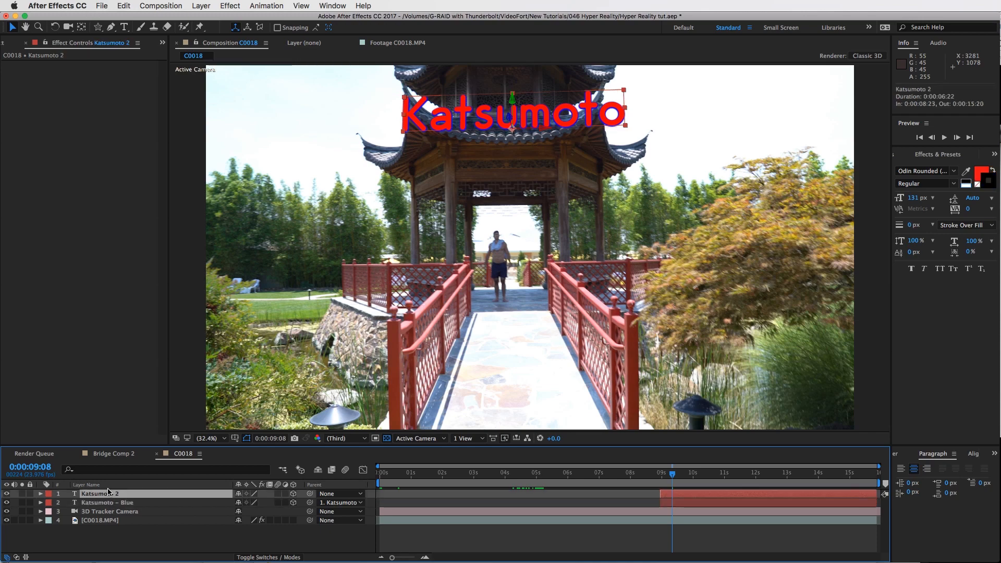
pyautogui.press('Return')
pyautogui.press('Right')
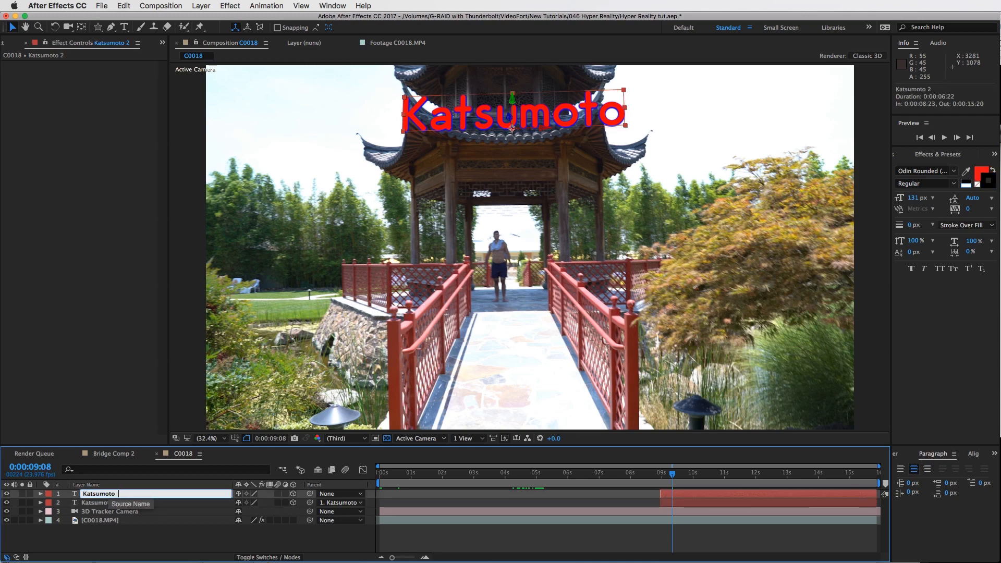
pyautogui.write('RED')
pyautogui.press('Return')
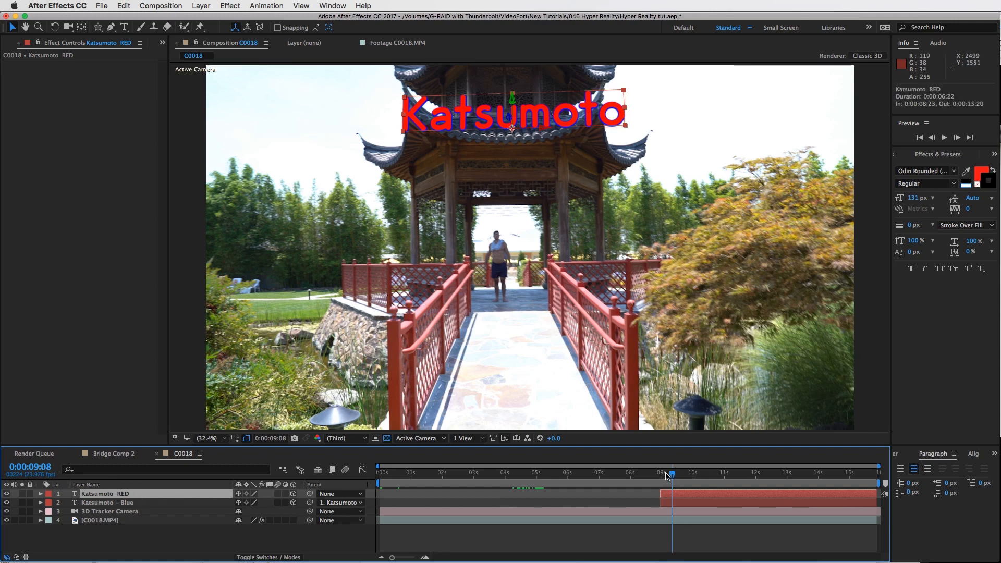
# Set a position keyframe for the Katsumoto RED layer at its in-point, 0:00:08:23
pyautogui.press('i')
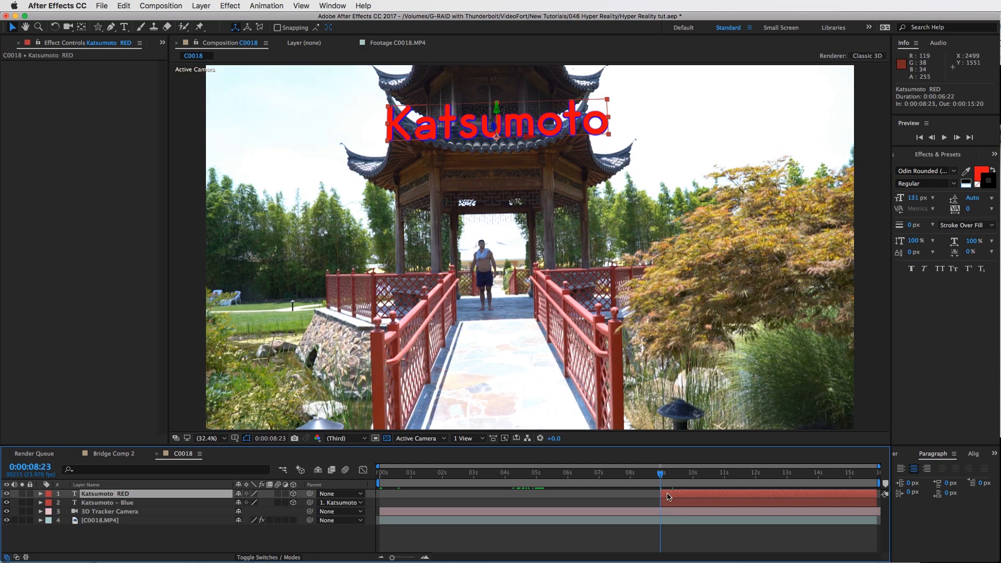
pyautogui.press('p')
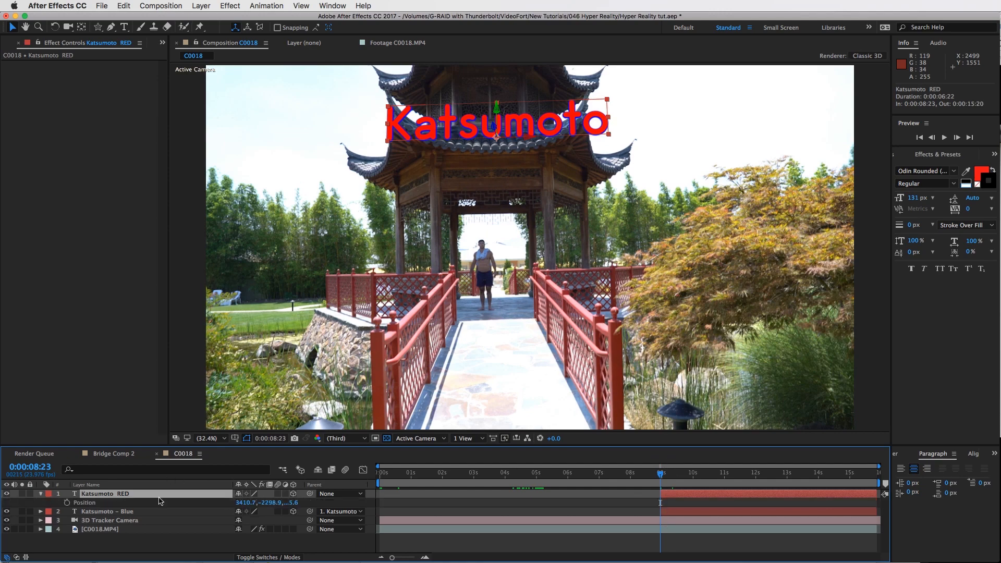
pyautogui.hotkey('alt', 'shift', 'p')
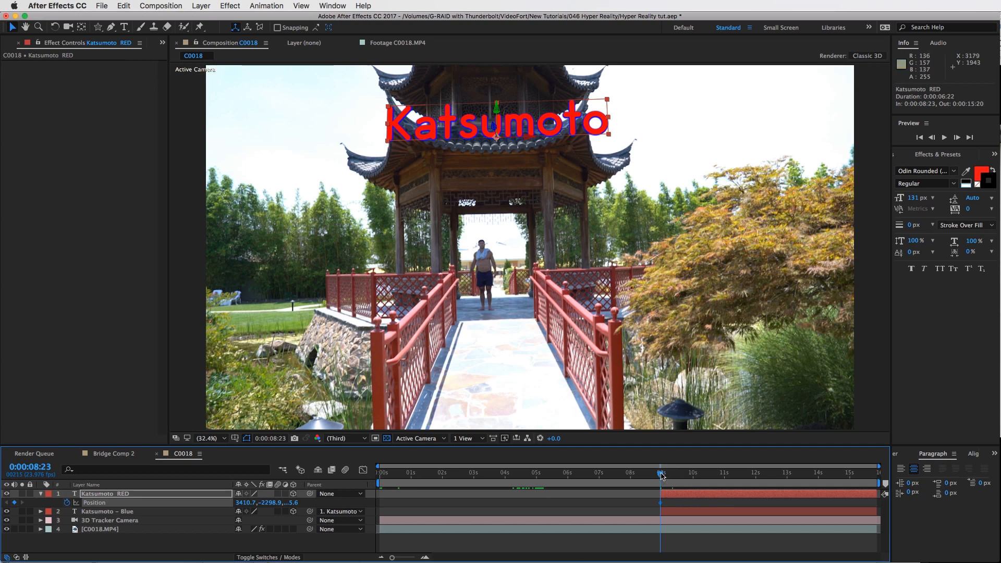
# At 0:00:10:00, move the Katsumoto text up and left off the pavilion roof to create a second position keyframe
pyautogui.moveTo(685, 476); pyautogui.dragTo(695, 478)
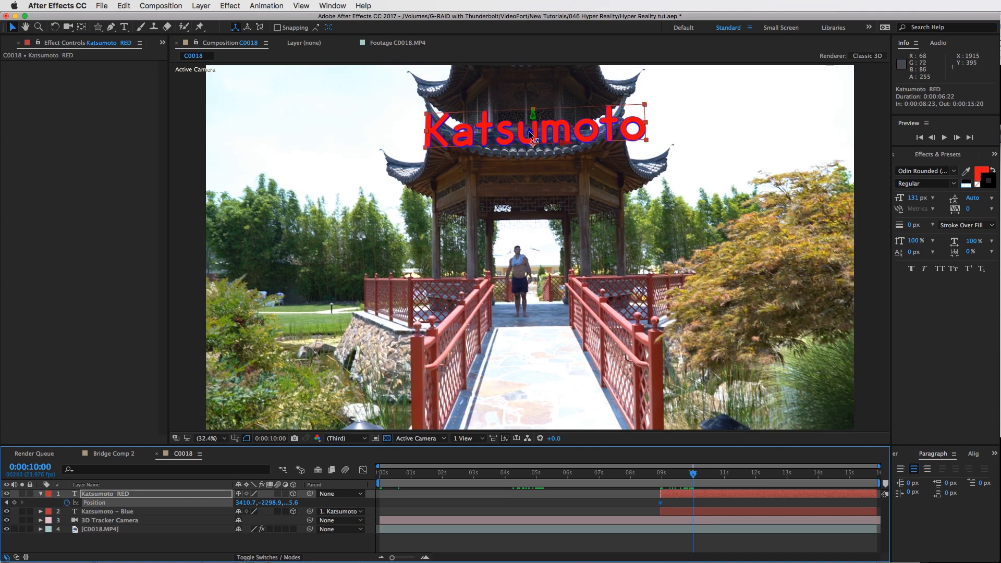
pyautogui.moveTo(530, 135); pyautogui.dragTo(429, 91)
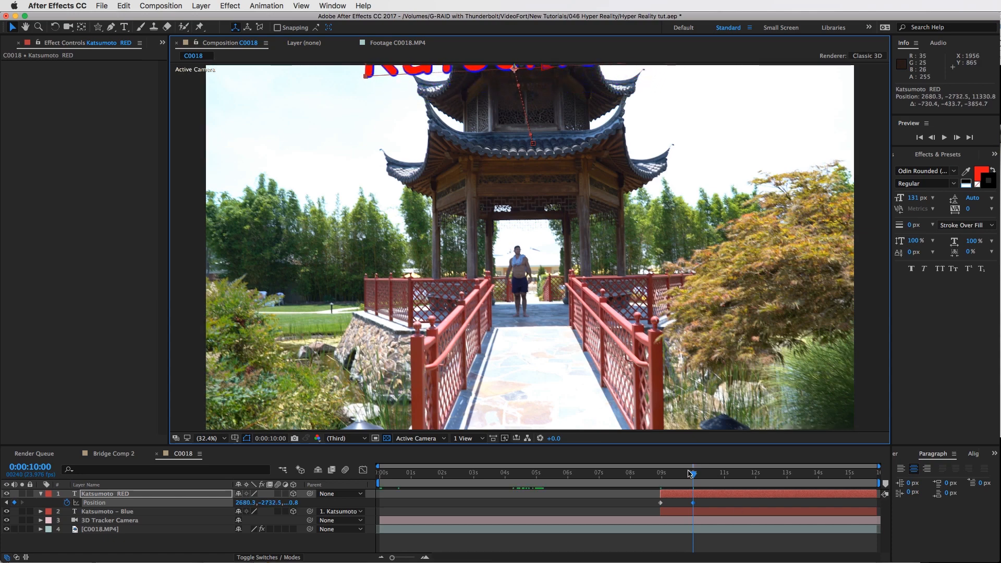
# Select both position keyframes and shift them later so the exit move ends at 0:00:10:15
pyautogui.moveTo(660, 472); pyautogui.dragTo(694, 474)
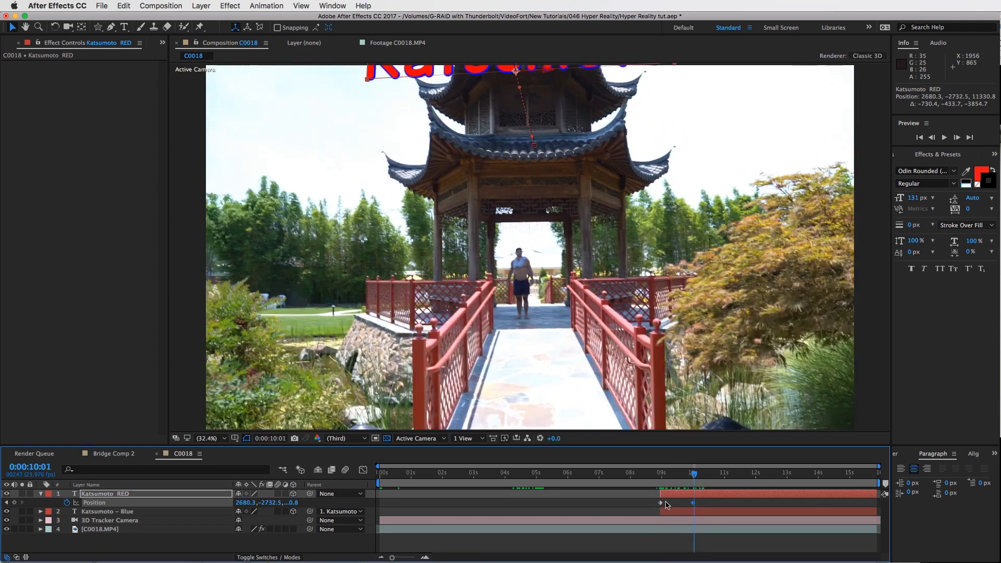
pyautogui.moveTo(709, 510); pyautogui.dragTo(651, 499)
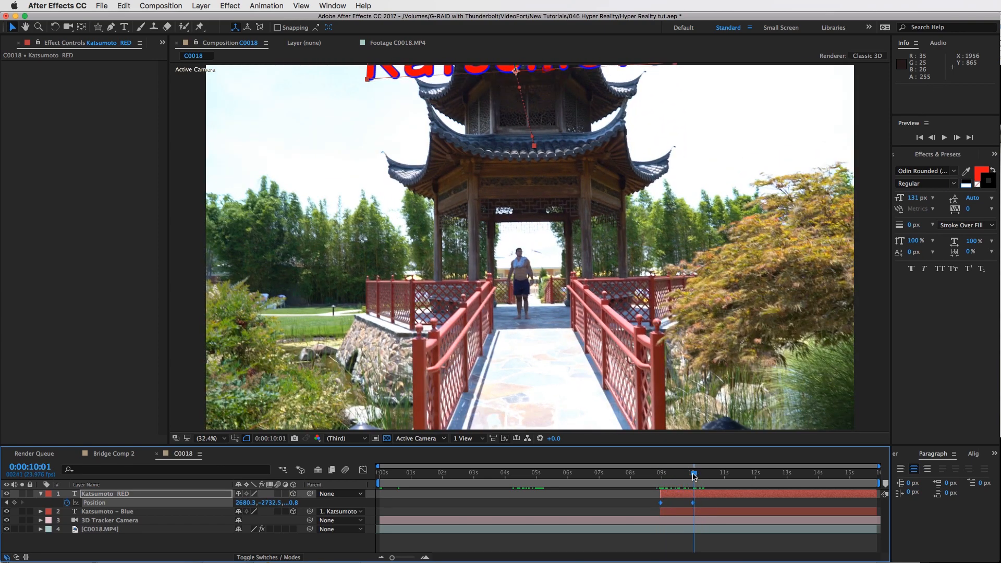
pyautogui.moveTo(705, 477); pyautogui.dragTo(714, 506)
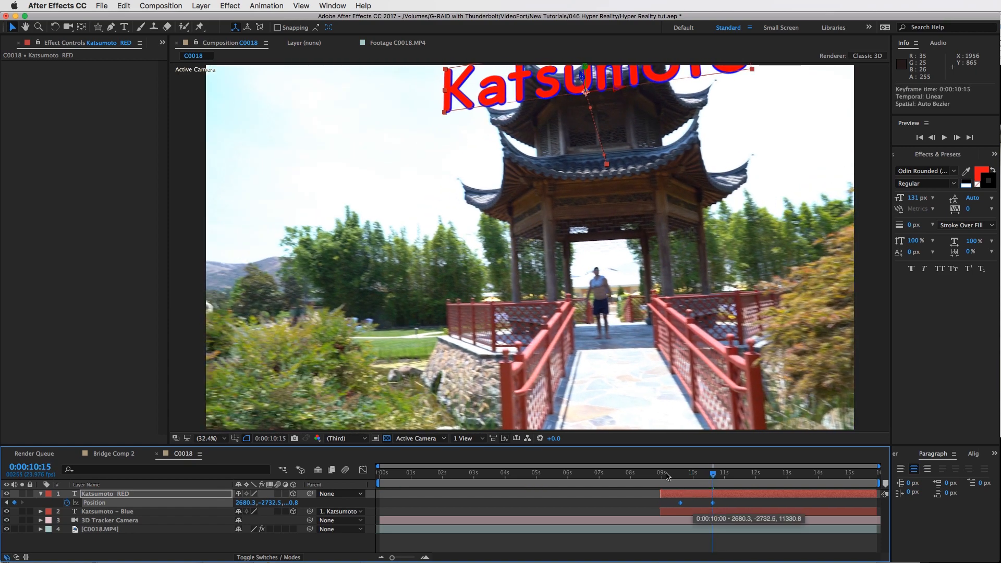
# Play back the exit move, select both text layers, and set opacity keyframes on them at 0:00:10:01
pyautogui.press('i')
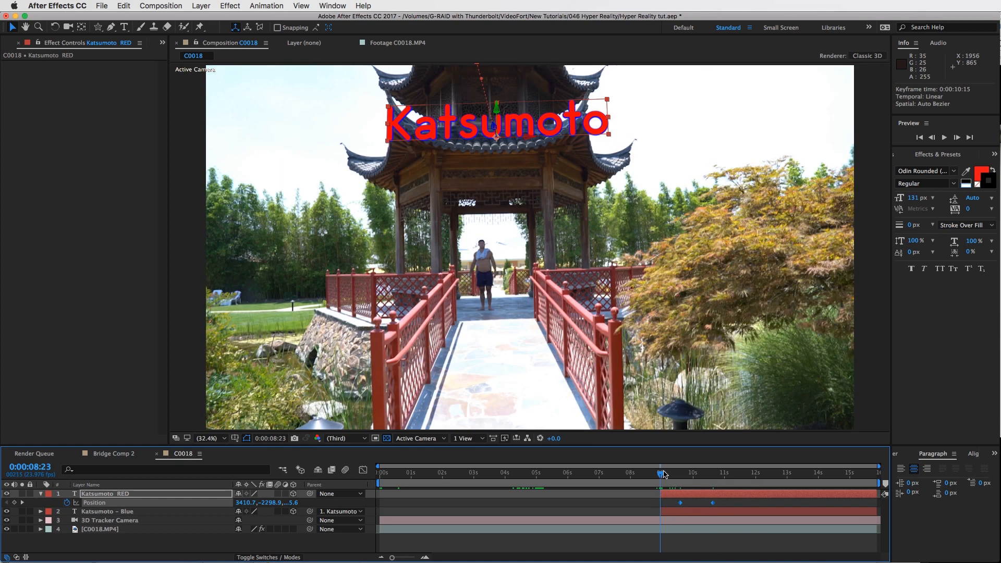
pyautogui.press('space')
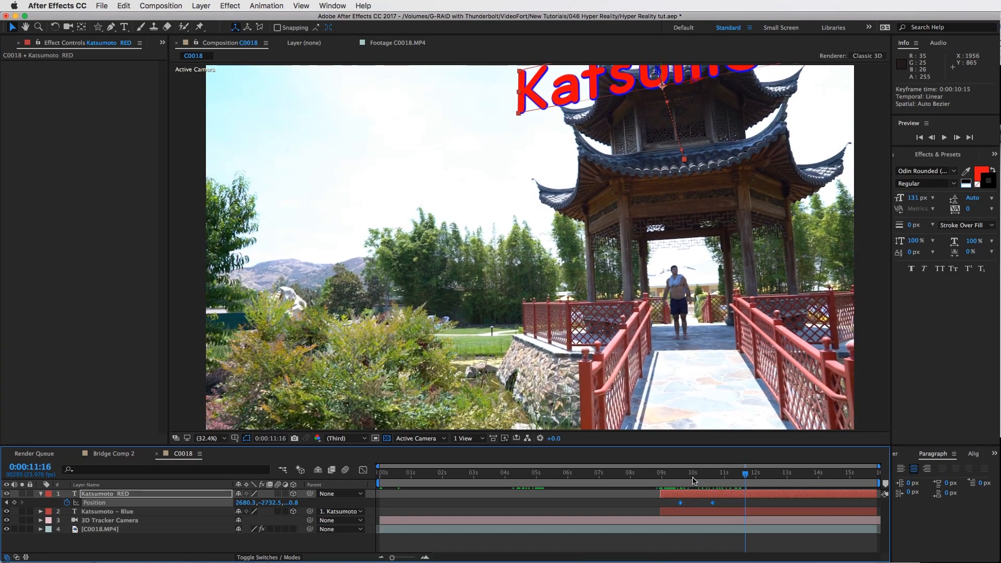
pyautogui.click(694, 475)
pyautogui.moveTo(695, 476); pyautogui.dragTo(694, 476)
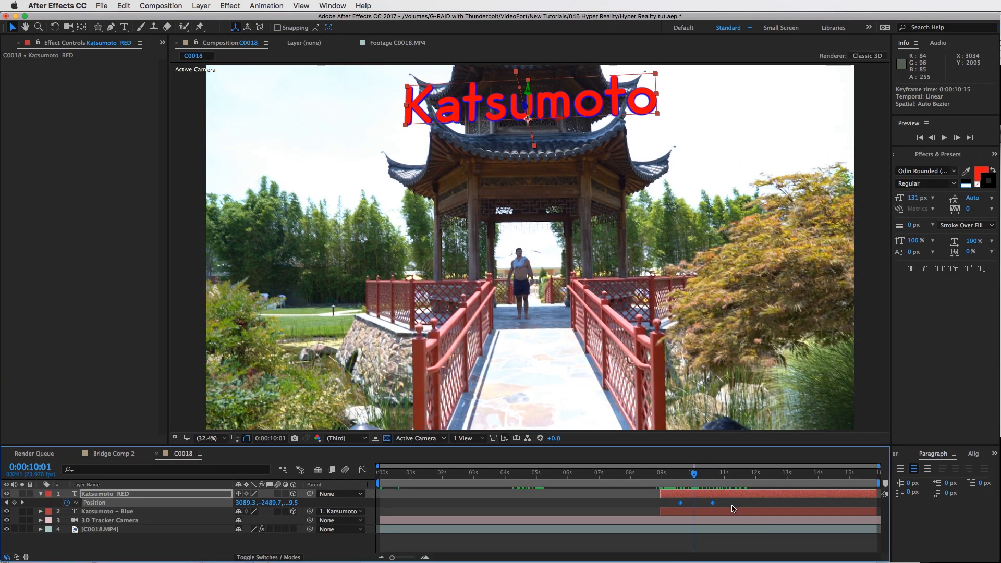
pyautogui.click(705, 503)
pyautogui.click(696, 494)
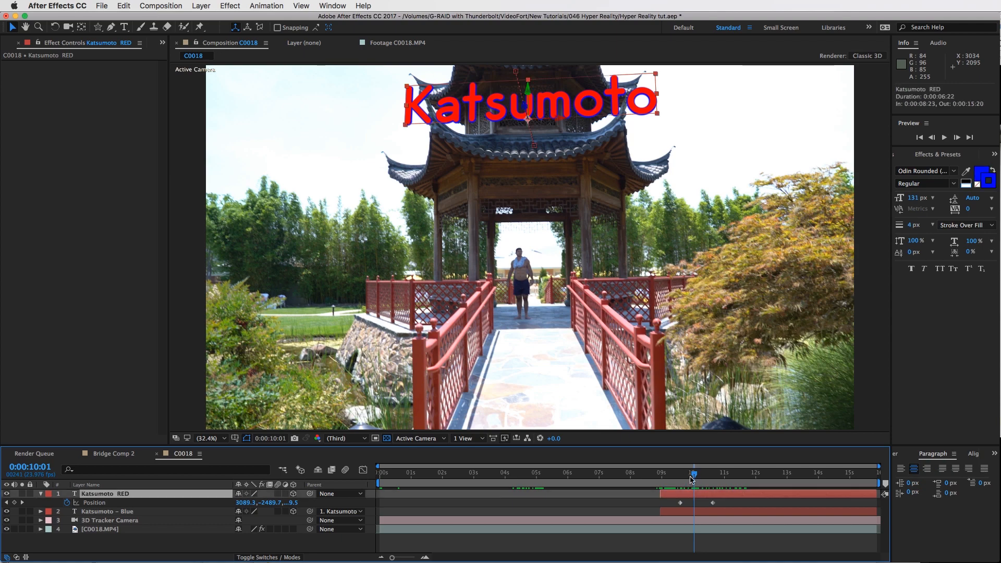
pyautogui.keyDown('shift'); pyautogui.click(700, 513); pyautogui.keyUp('shift')
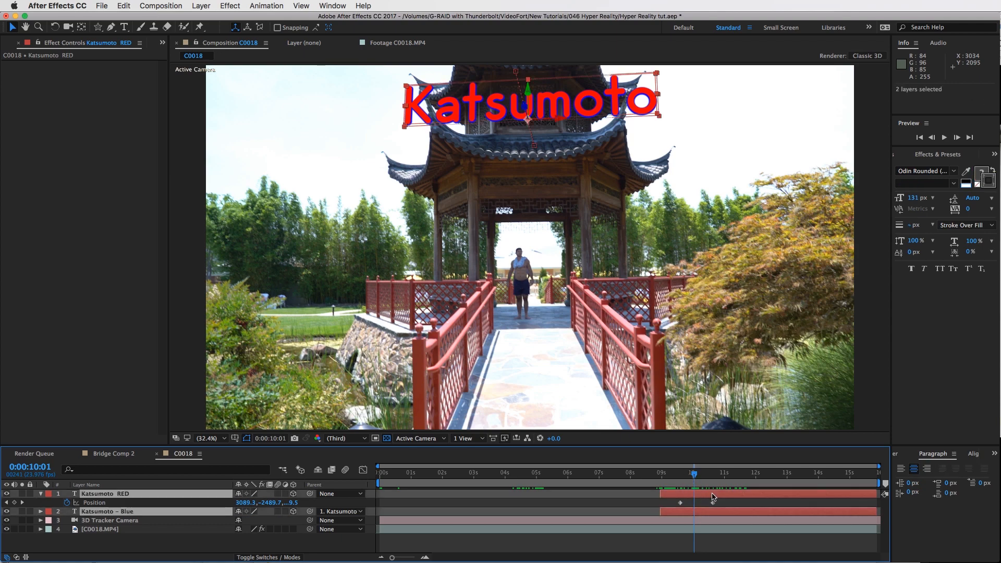
pyautogui.press('t')
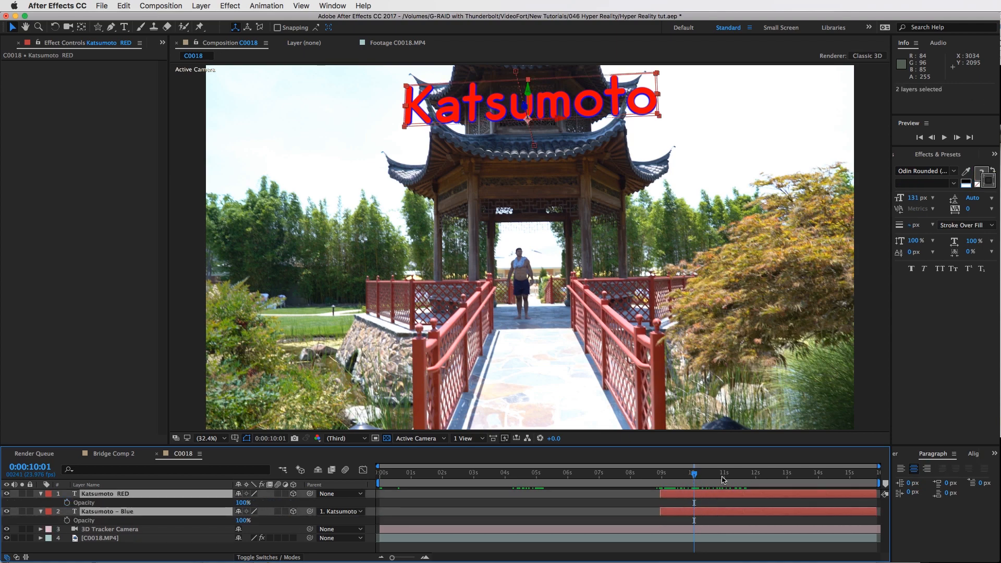
pyautogui.click(67, 503)
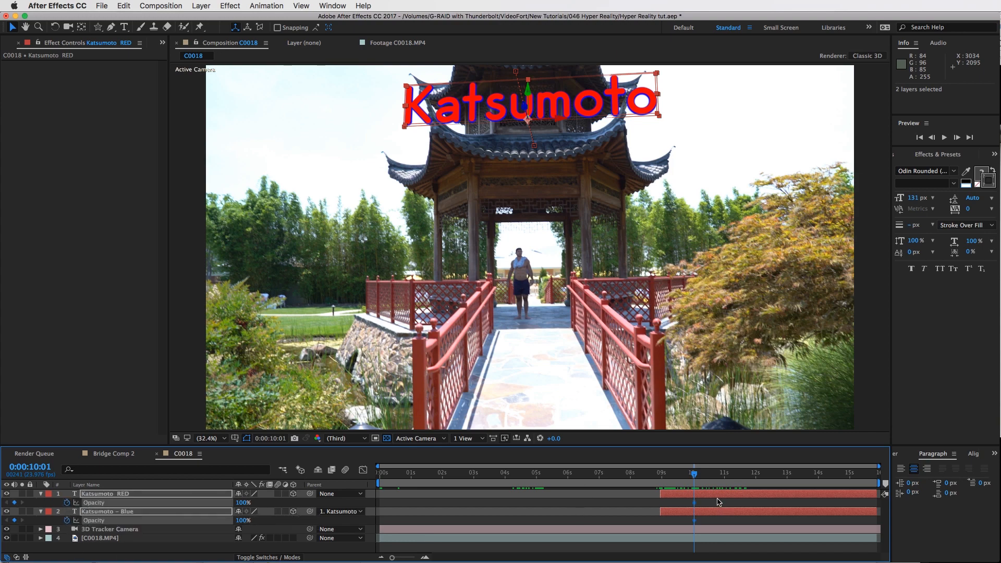
# At 0:00:10:15, set both text layers' opacity to 0%
pyautogui.press('u')
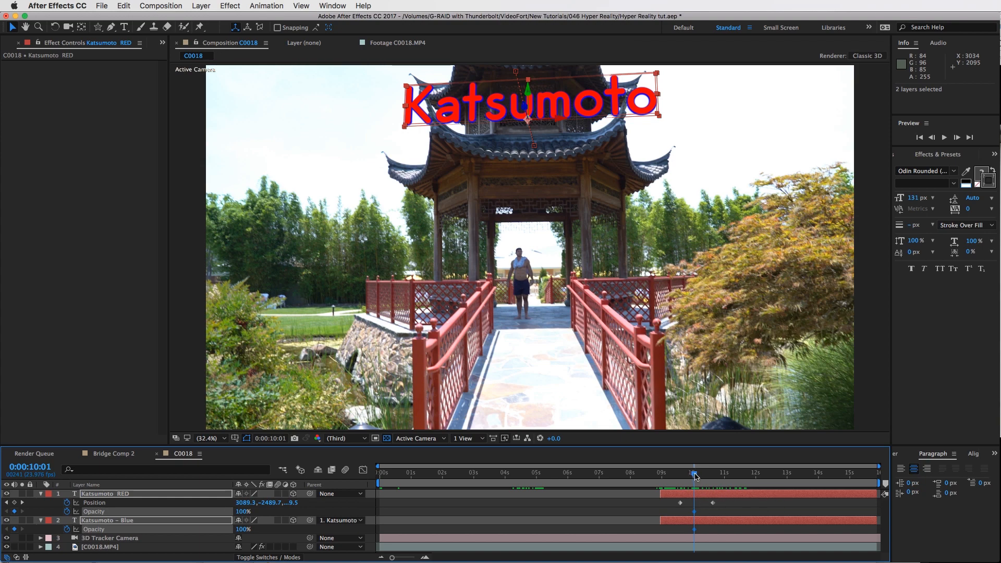
pyautogui.click(712, 473)
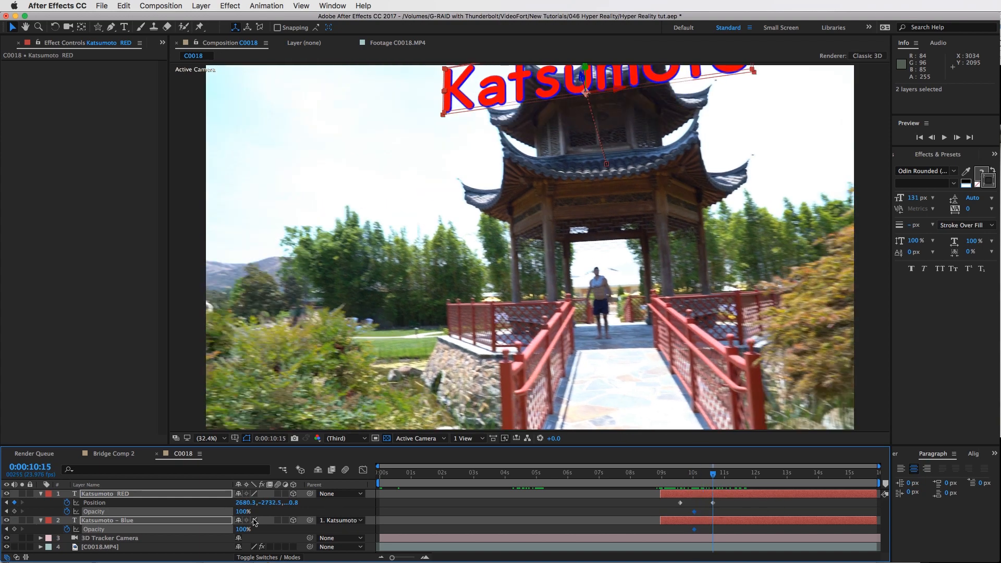
pyautogui.click(249, 511)
pyautogui.write('0')
pyautogui.press('Return')
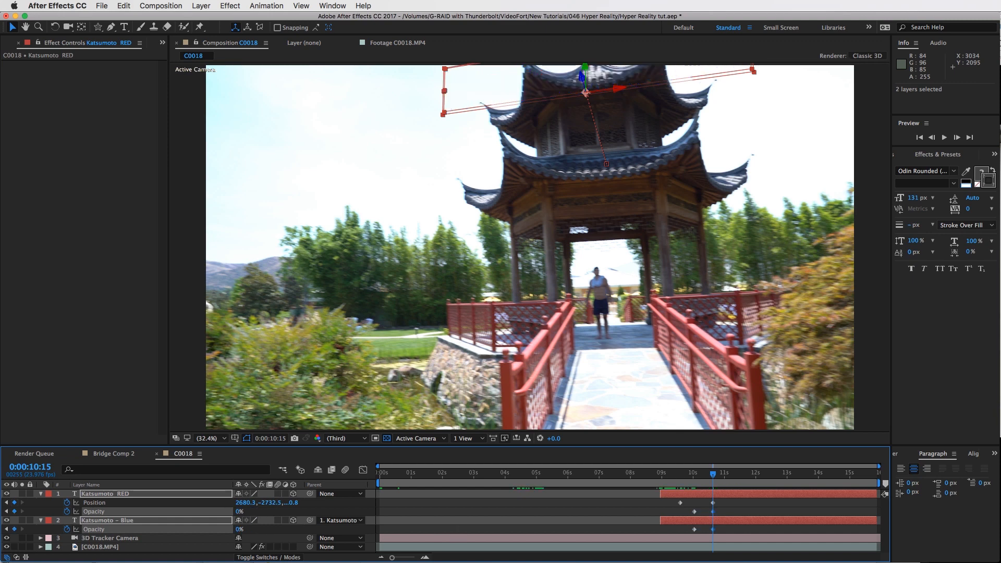
# Trim both text layers' out points at 0:00:10:15
pyautogui.moveTo(676, 475); pyautogui.dragTo(712, 477)
pyautogui.hotkey('alt', ']')
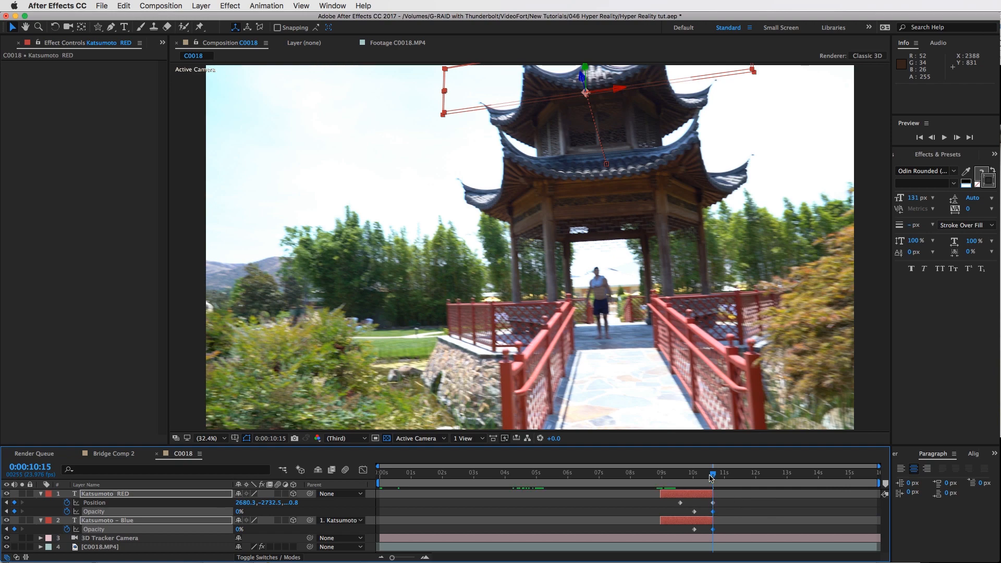
# Apply Easy Ease to the Katsumoto RED layer's position keyframes
pyautogui.moveTo(670, 476); pyautogui.dragTo(698, 476)
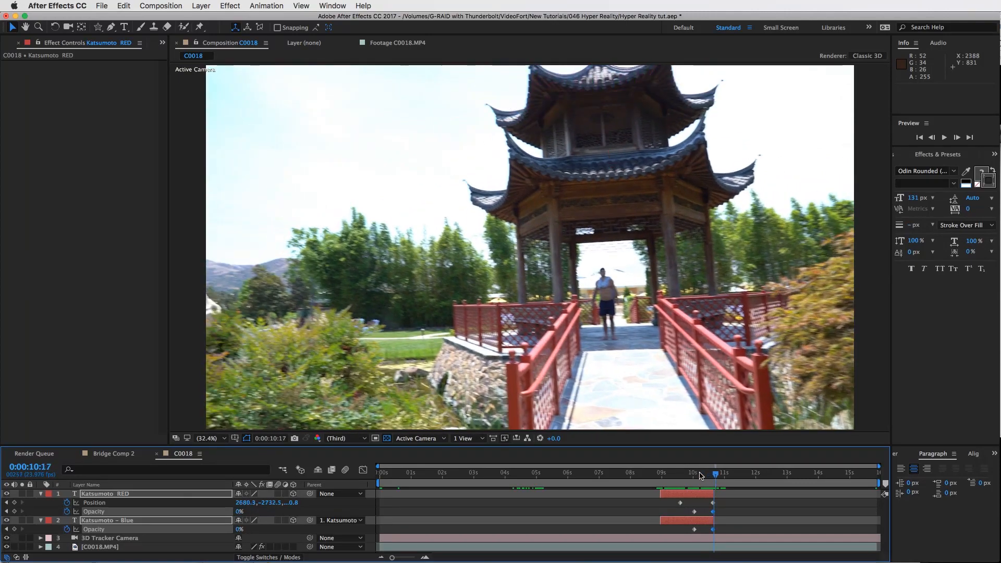
pyautogui.click(704, 504)
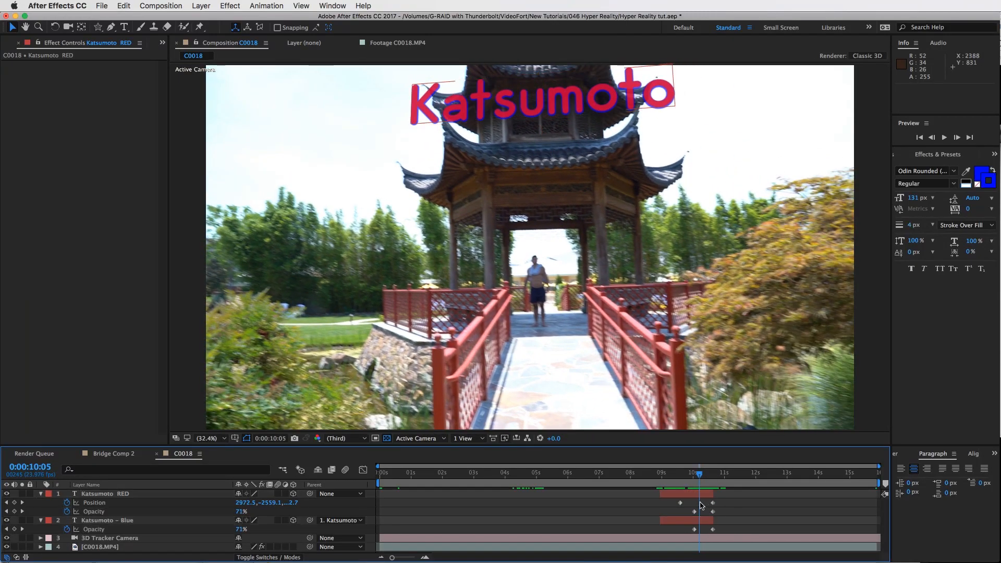
pyautogui.moveTo(672, 500); pyautogui.dragTo(647, 497)
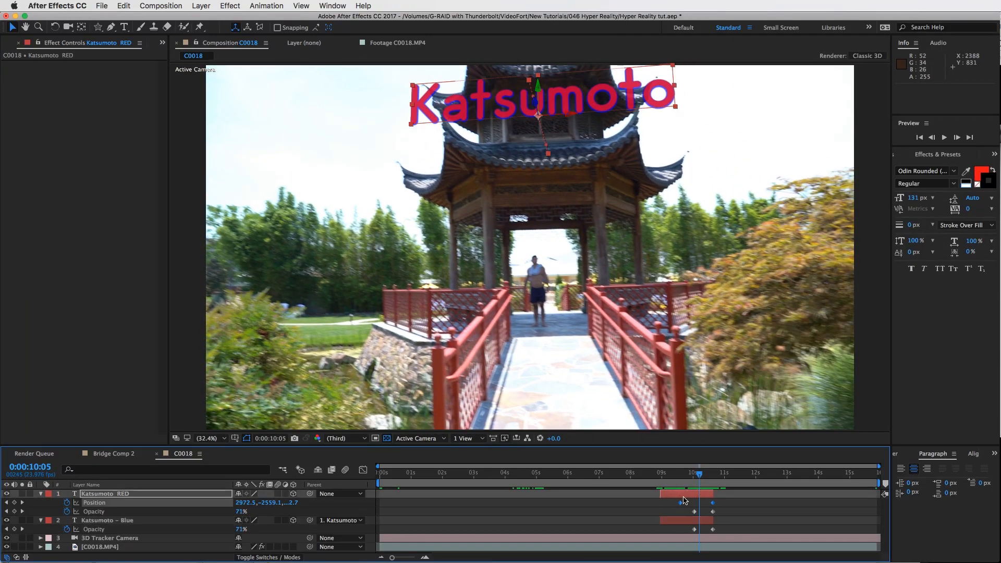
pyautogui.rightClick(713, 504)
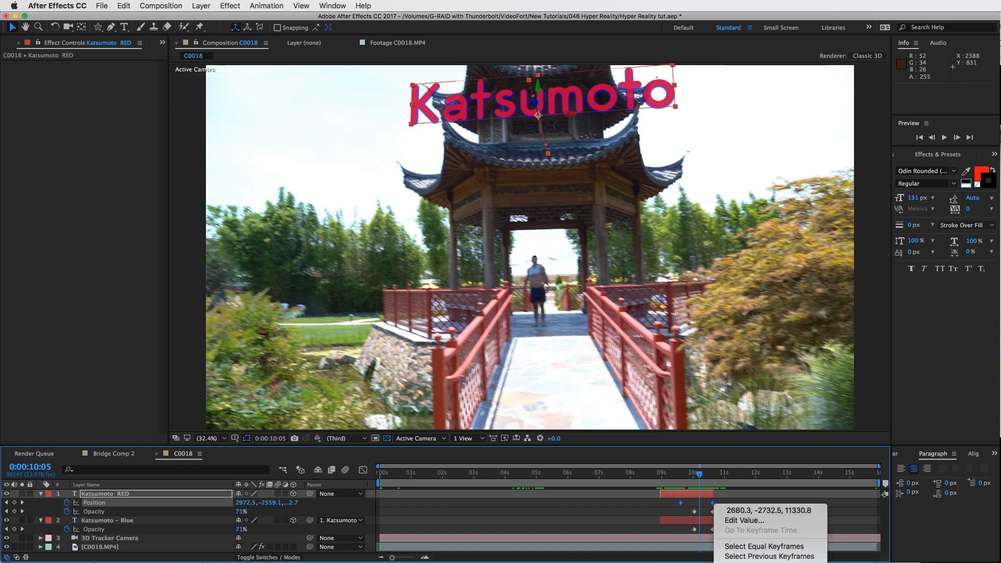
pyautogui.click(734, 445)
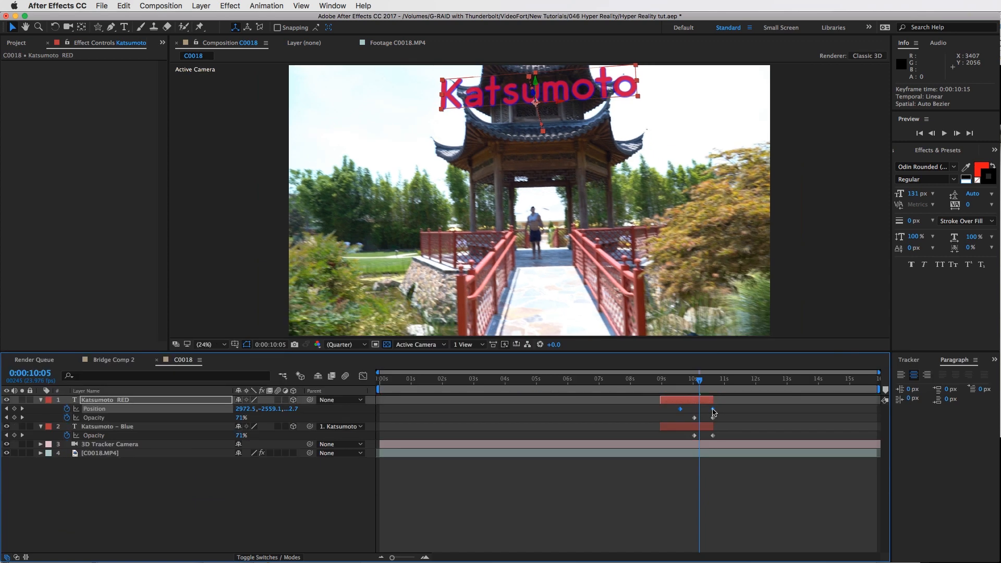
pyautogui.rightClick(714, 412)
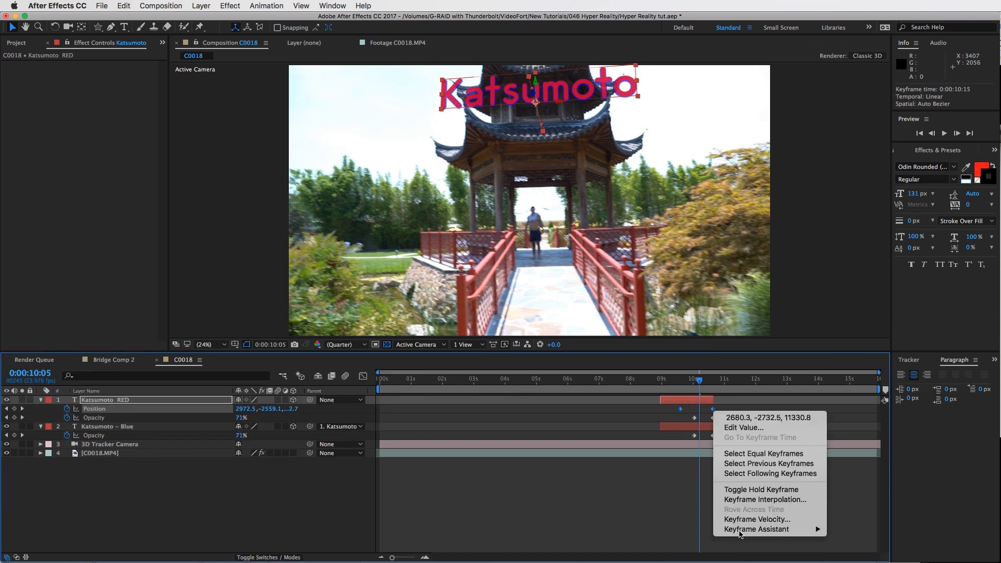
pyautogui.moveTo(768, 529)
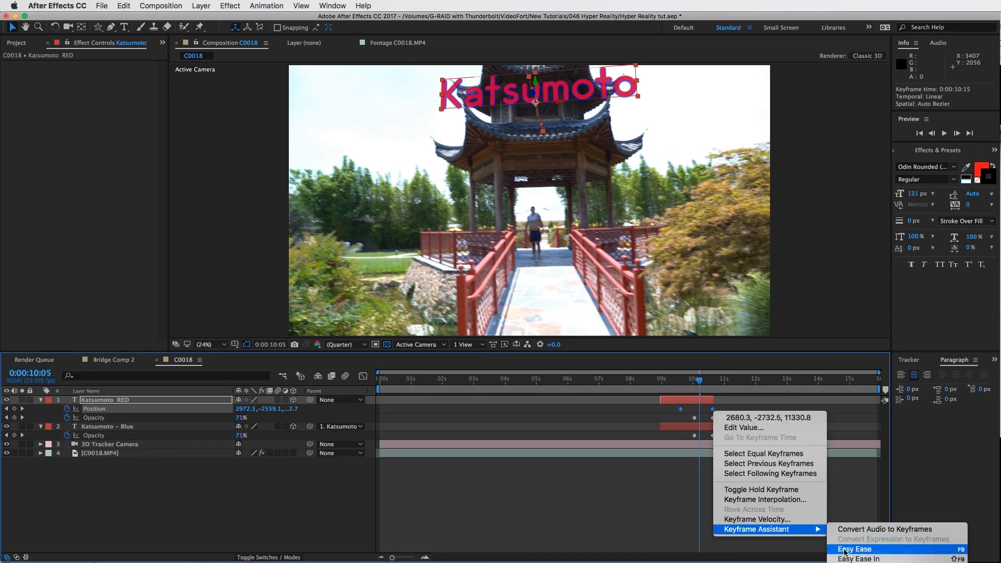
pyautogui.click(845, 550)
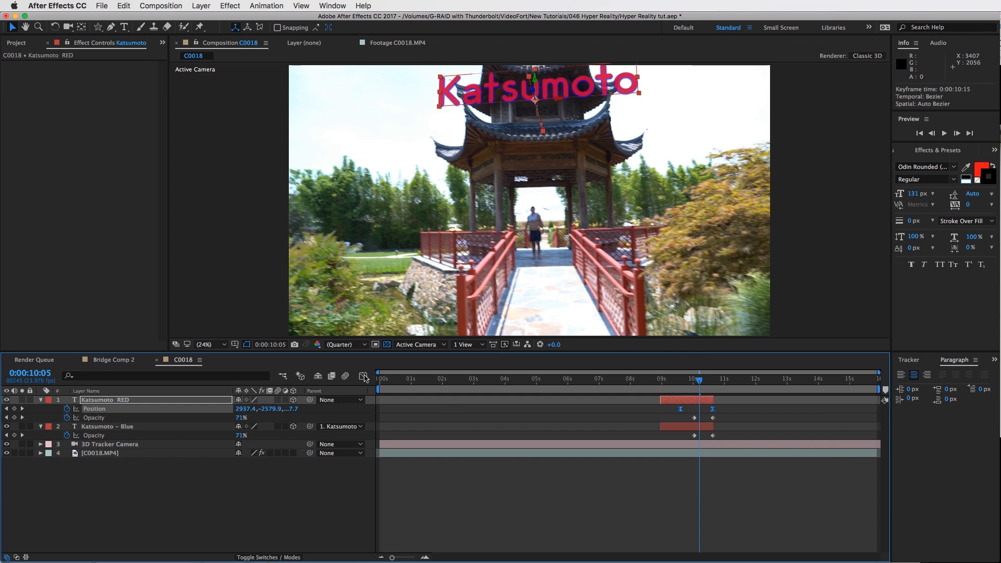
# In the graph editor, reshape the RED layer's position speed curve so the text accelerates into its exit
pyautogui.click(364, 375)
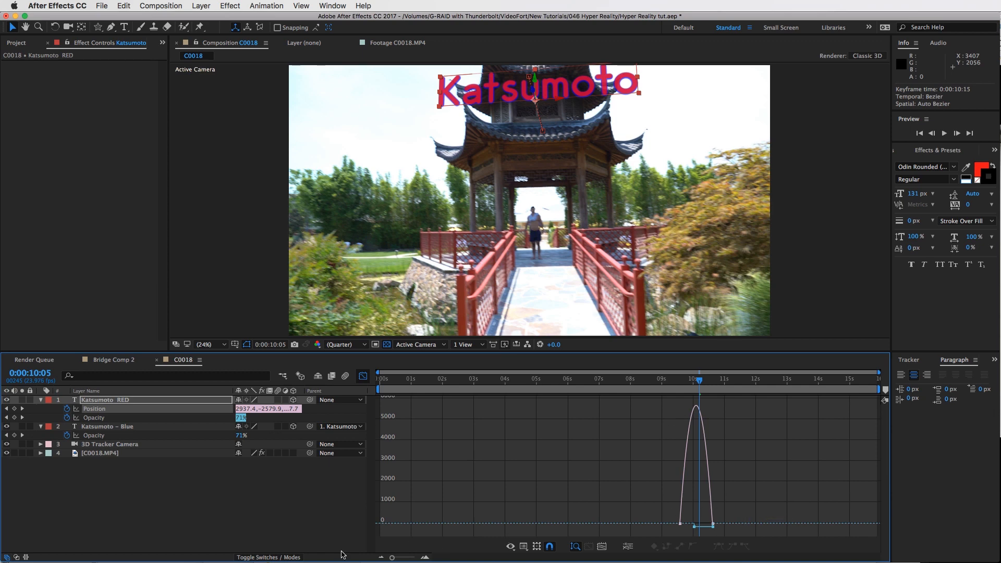
pyautogui.moveTo(395, 559); pyautogui.dragTo(414, 559)
pyautogui.moveTo(671, 525)
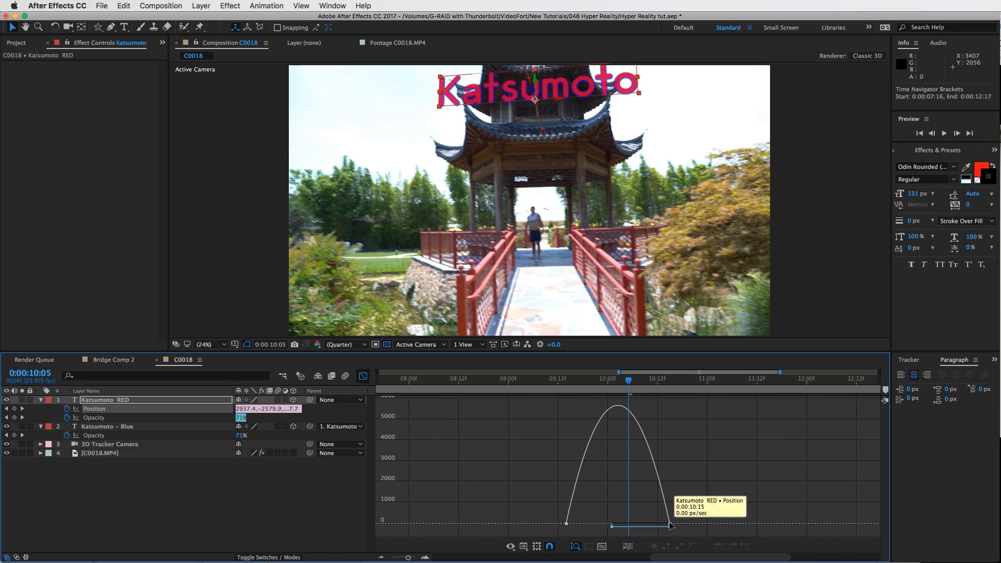
pyautogui.click(595, 417)
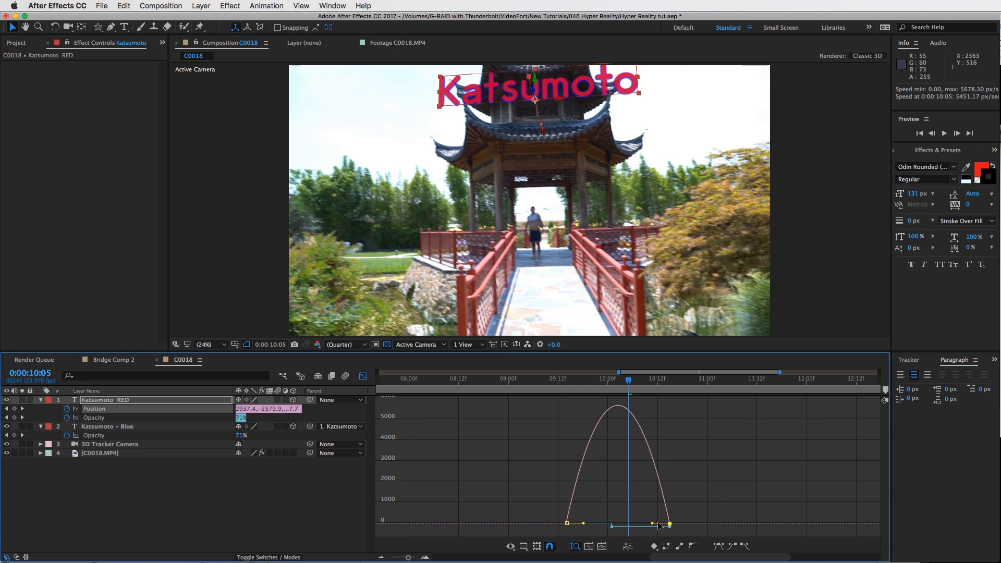
pyautogui.moveTo(663, 525); pyautogui.dragTo(625, 527)
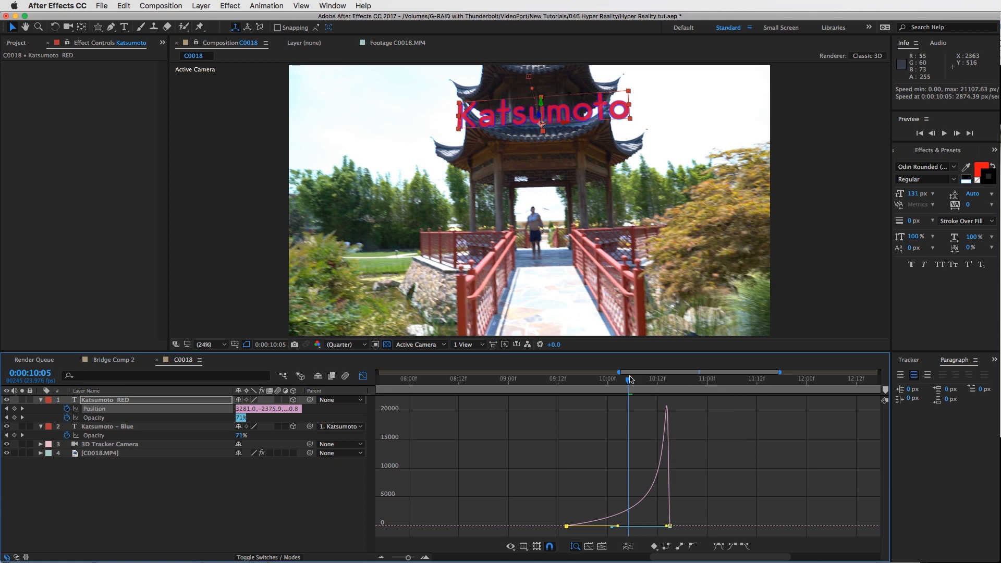
# Set the work area to end at 0:00:10:20 and preview the exit move
pyautogui.moveTo(628, 379); pyautogui.dragTo(503, 379)
pyautogui.hotkey('shift', 'F3')
pyautogui.click(688, 381)
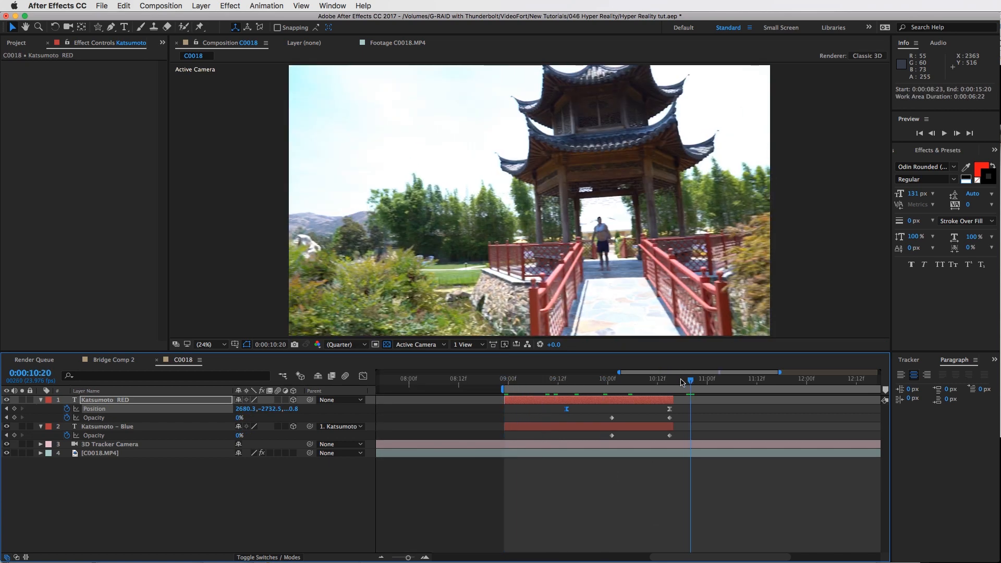
pyautogui.press('n')
pyautogui.moveTo(680, 379); pyautogui.dragTo(650, 380)
pyautogui.click(943, 134)
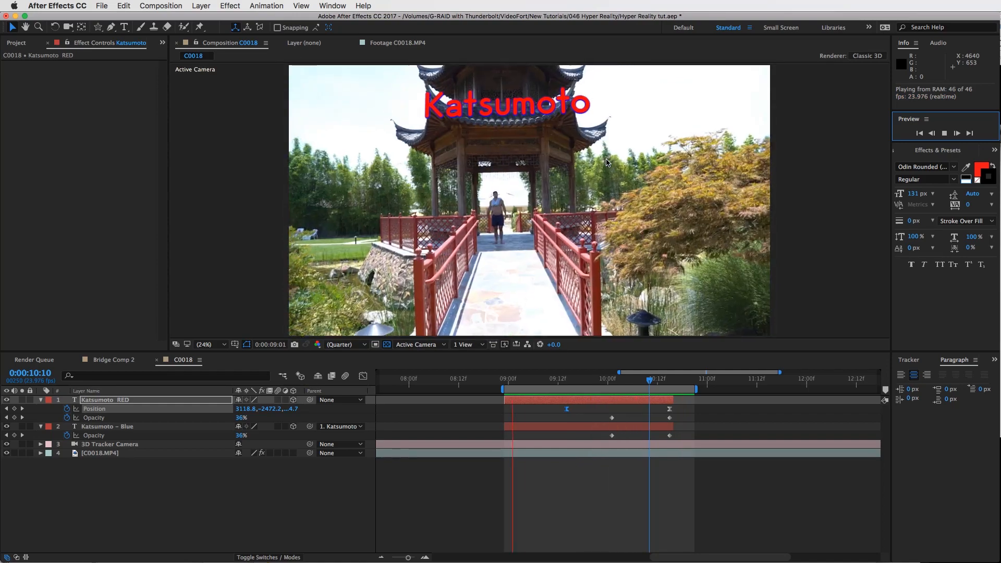
# Collapse both text layers' properties and widen the work area on both sides of the exit
pyautogui.moveTo(611, 381); pyautogui.dragTo(667, 392)
pyautogui.click(385, 558)
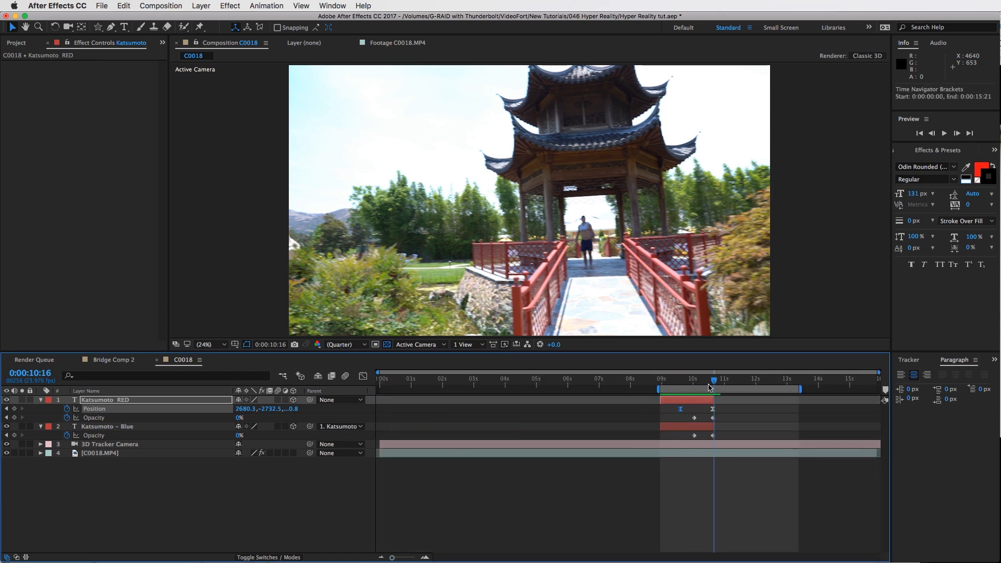
pyautogui.keyDown('shift'); pyautogui.click(126, 428); pyautogui.keyUp('shift')
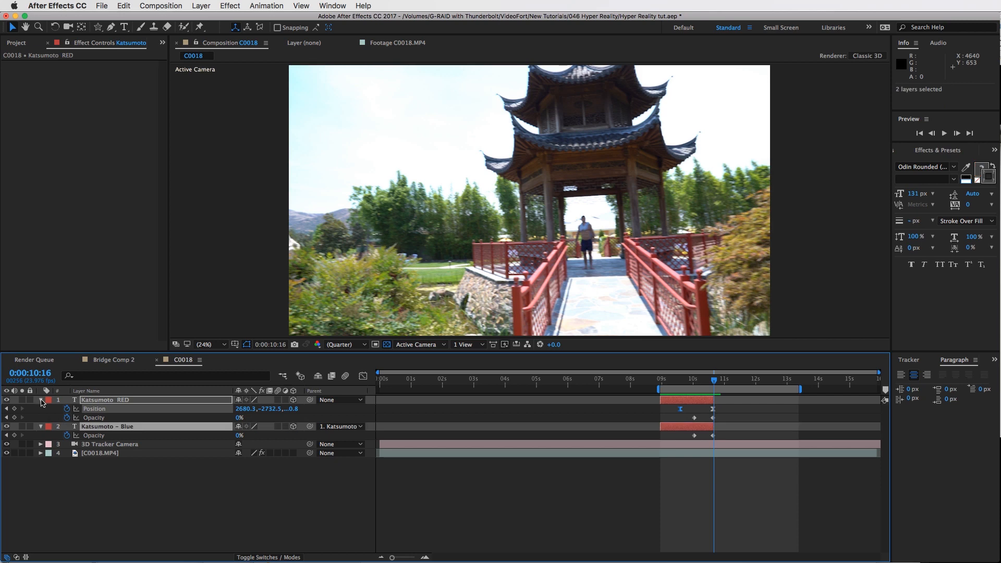
pyautogui.press('u')
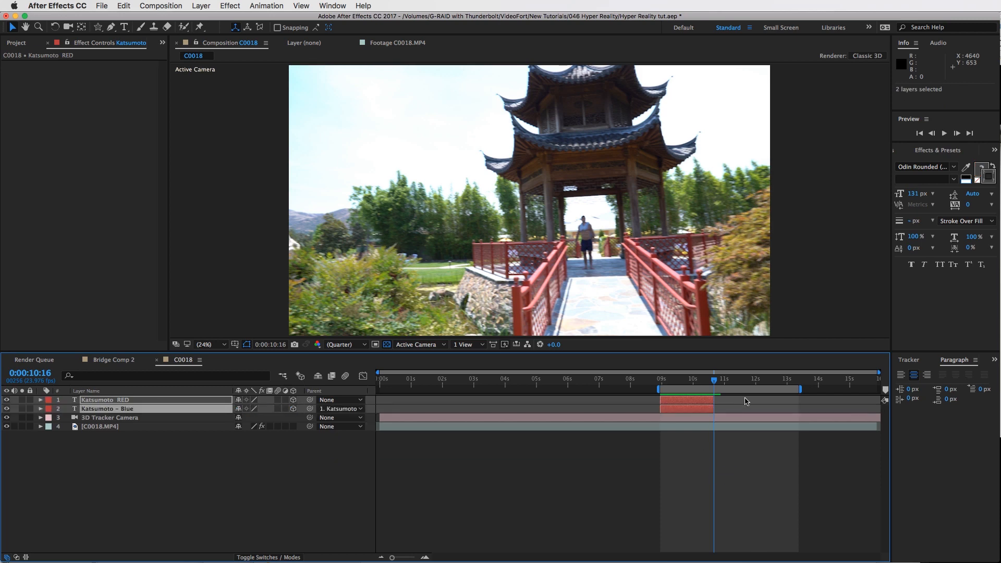
pyautogui.click(742, 398)
pyautogui.moveTo(802, 389); pyautogui.dragTo(841, 390)
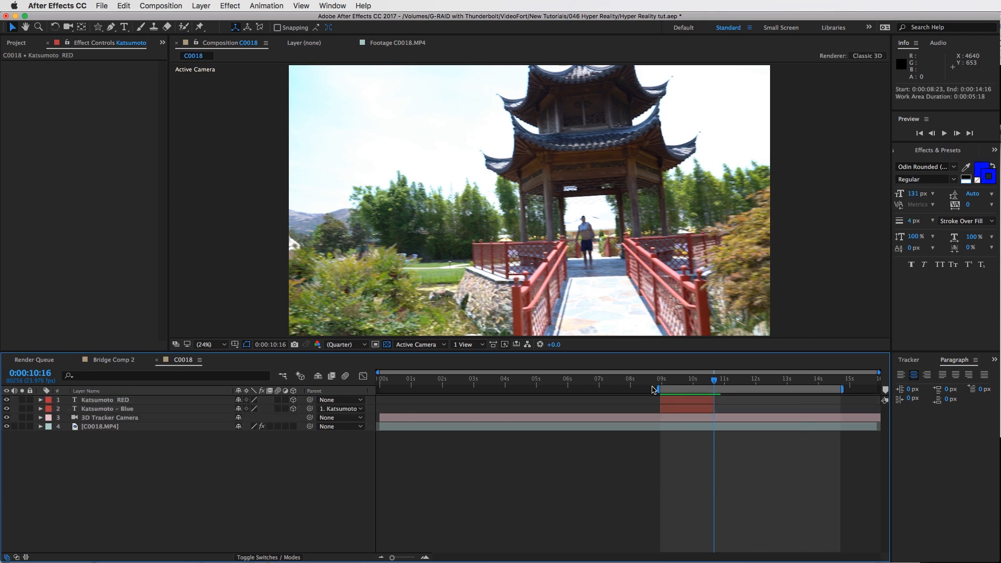
pyautogui.moveTo(596, 398); pyautogui.dragTo(575, 398)
# Select both text layers and duplicate them at 0:00:09:23
pyautogui.click(688, 400)
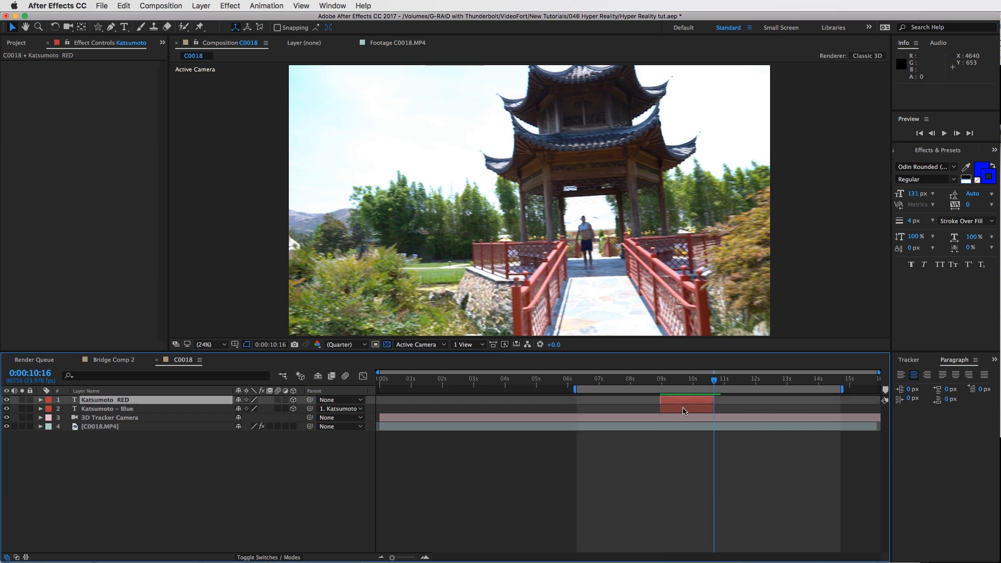
pyautogui.keyDown('shift'); pyautogui.click(687, 409); pyautogui.keyUp('shift')
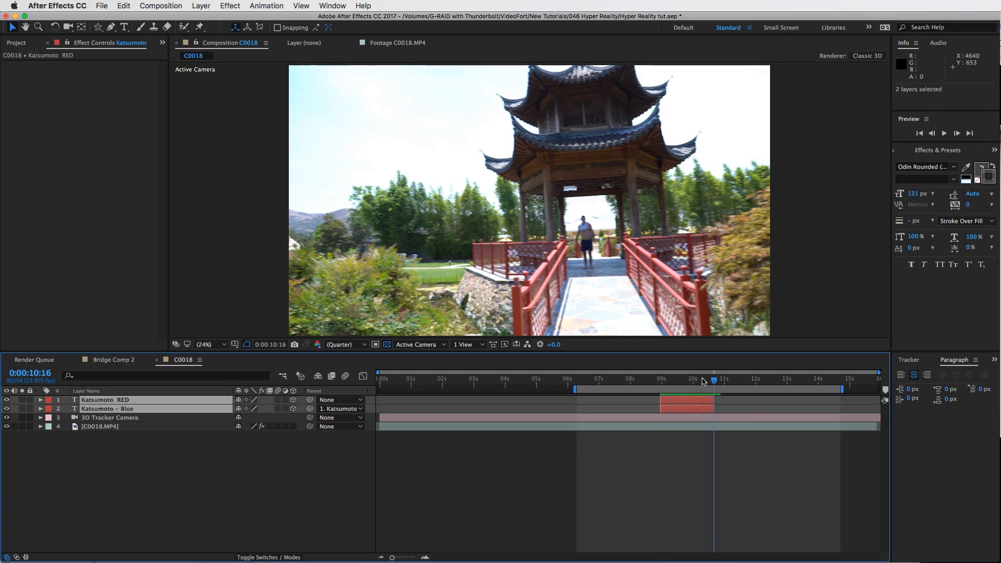
pyautogui.moveTo(697, 379); pyautogui.dragTo(691, 379)
pyautogui.press('super+d')
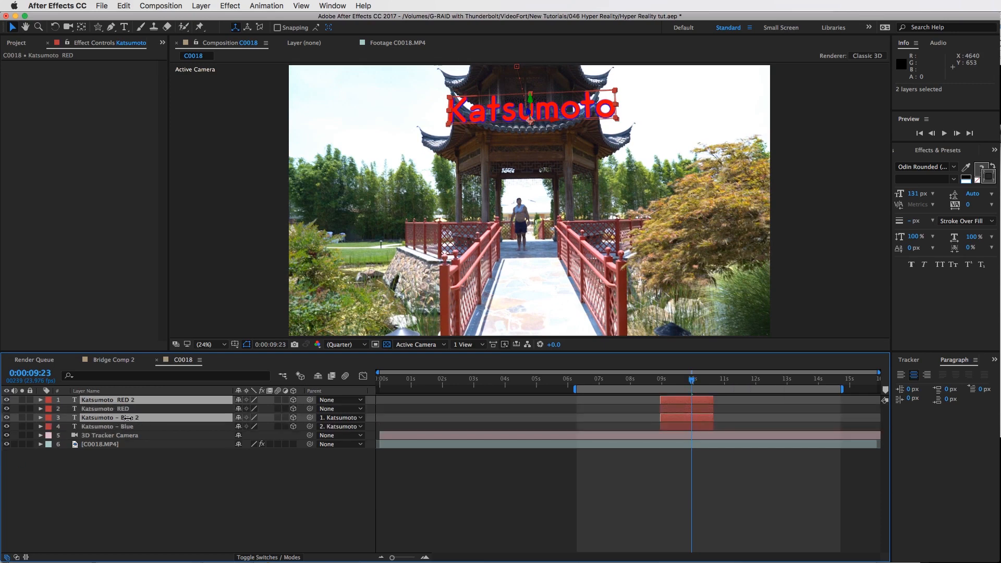
# Move the Blue duplicate directly below the RED duplicate and reveal position and opacity keyframes on all four text layers
pyautogui.moveTo(125, 409); pyautogui.dragTo(125, 405)
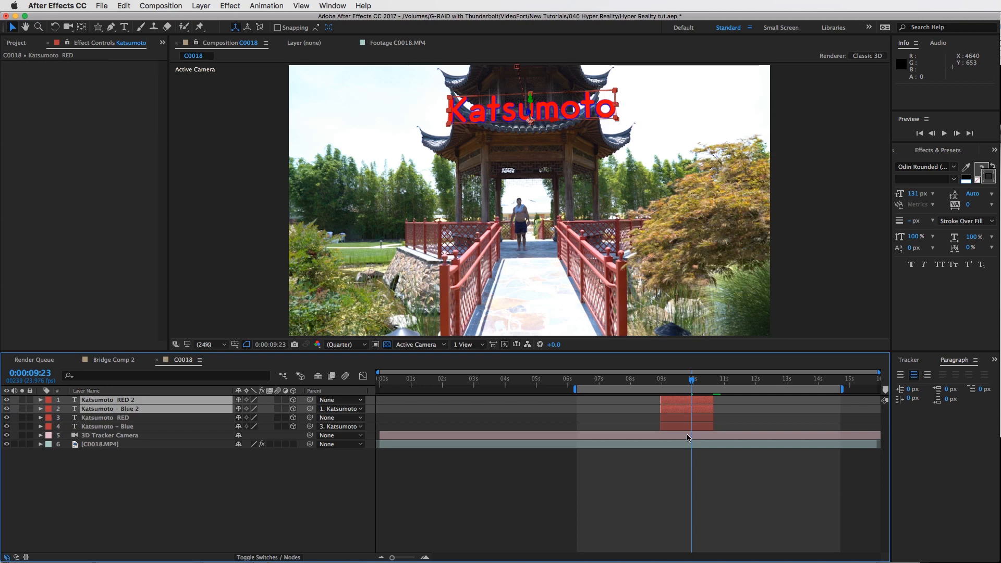
pyautogui.keyDown('shift'); pyautogui.click(701, 427); pyautogui.keyUp('shift')
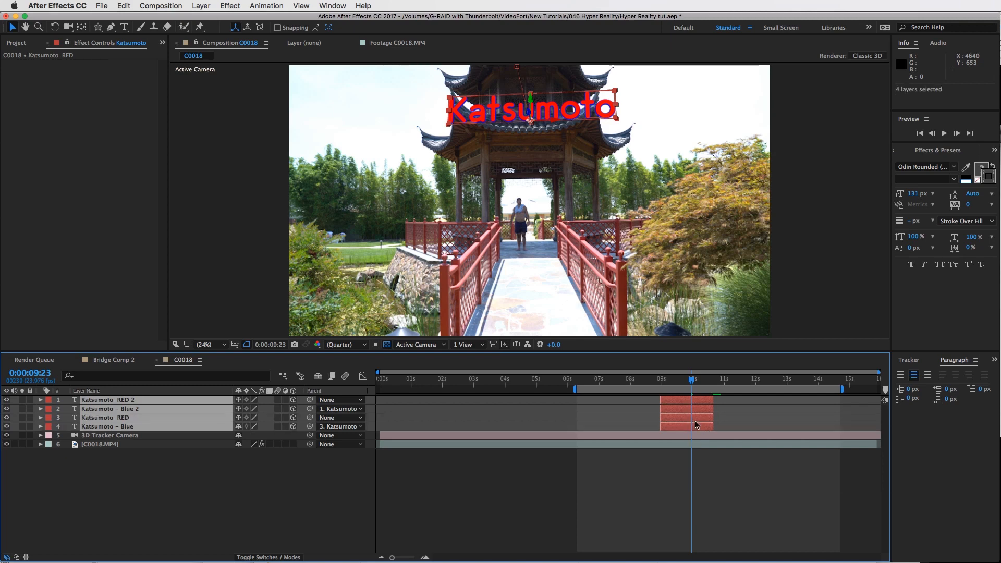
pyautogui.press('p')
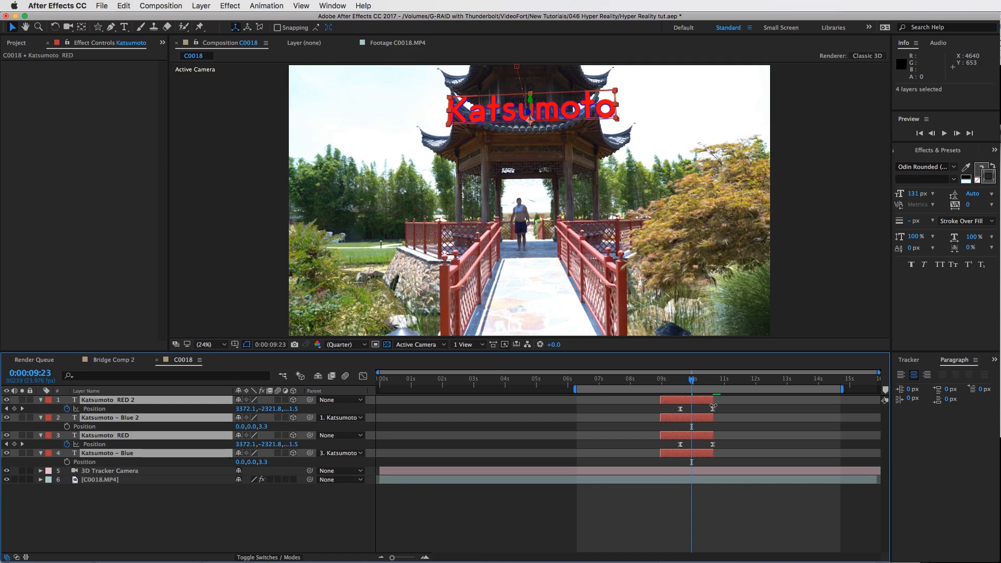
pyautogui.press('p')
pyautogui.press('u')
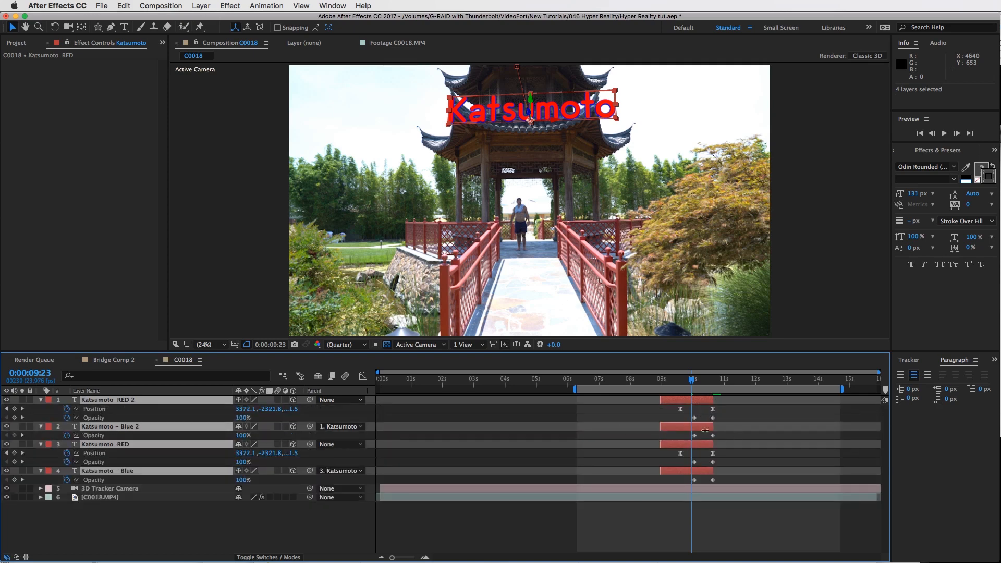
# Slide the two duplicate layers later in time so they start around 0:00:10:06, previewing the timing
pyautogui.click(700, 431)
pyautogui.click(680, 426)
pyautogui.keyDown('shift'); pyautogui.click(672, 399); pyautogui.keyUp('shift')
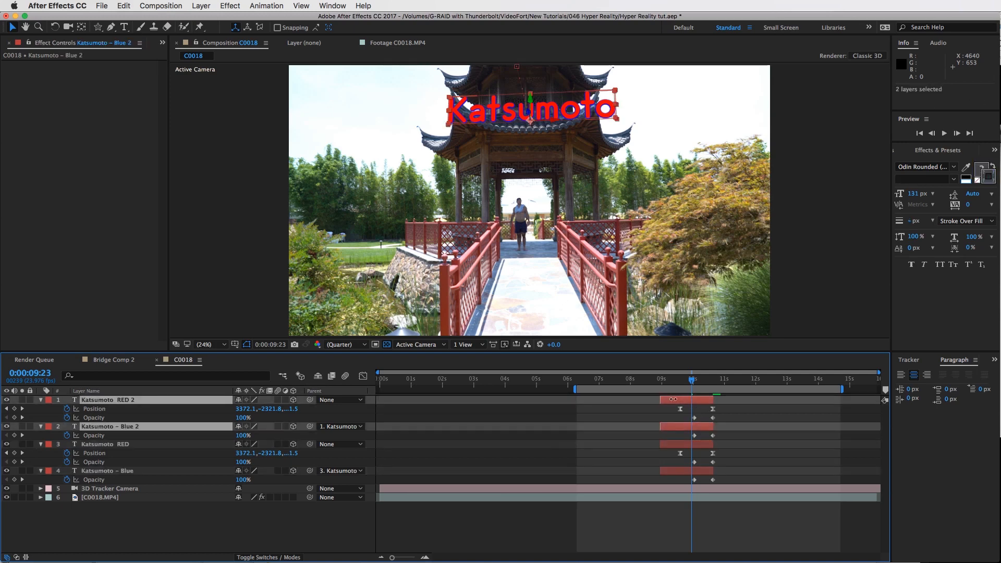
pyautogui.moveTo(696, 402); pyautogui.dragTo(747, 402)
pyautogui.press('space')
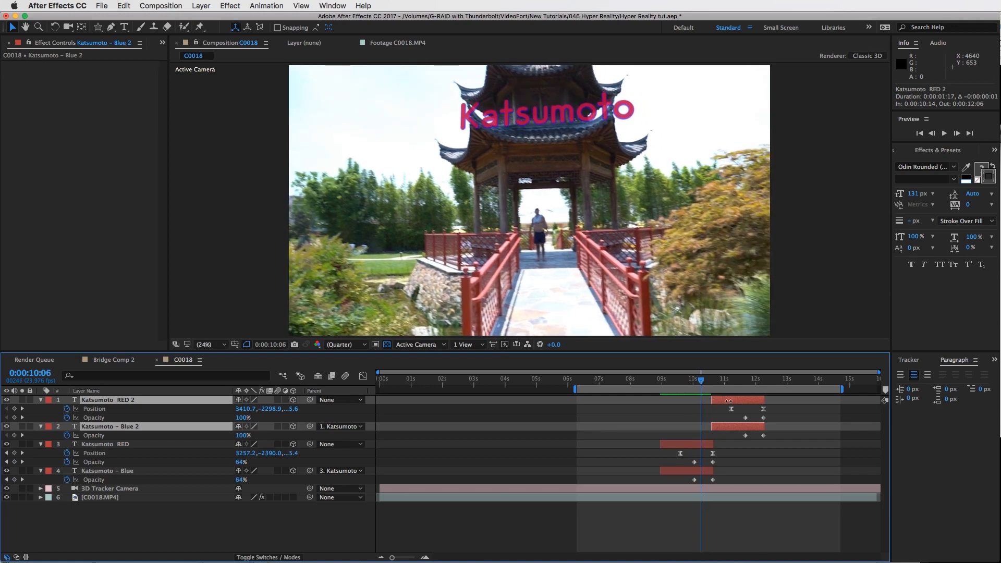
pyautogui.moveTo(717, 402); pyautogui.dragTo(687, 385)
pyautogui.press('space')
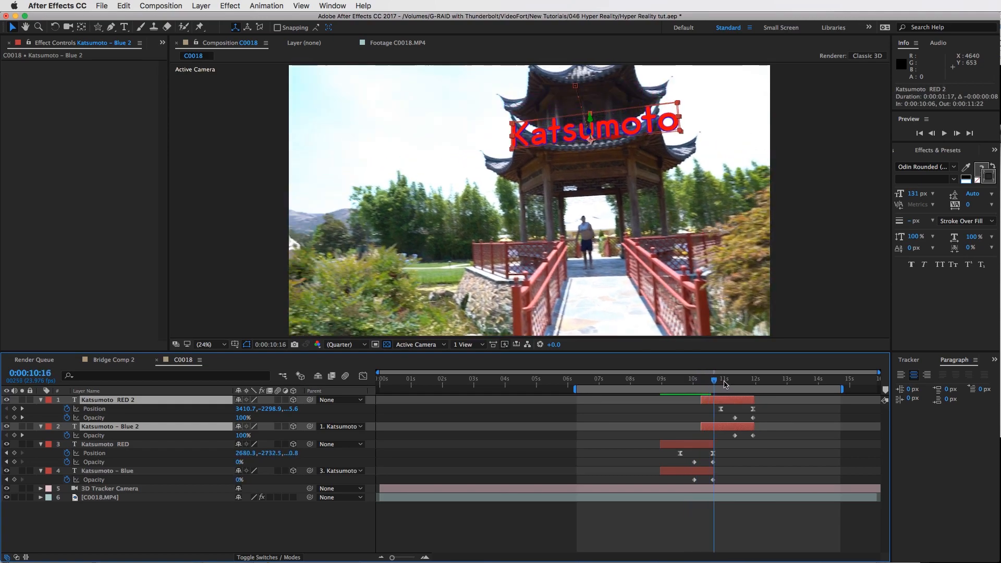
pyautogui.press('space')
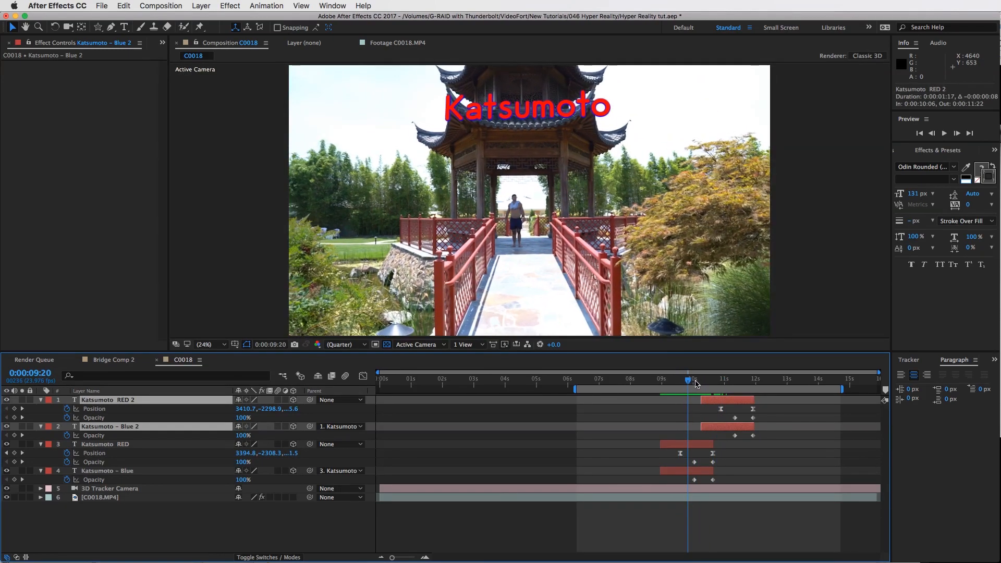
pyautogui.press('space')
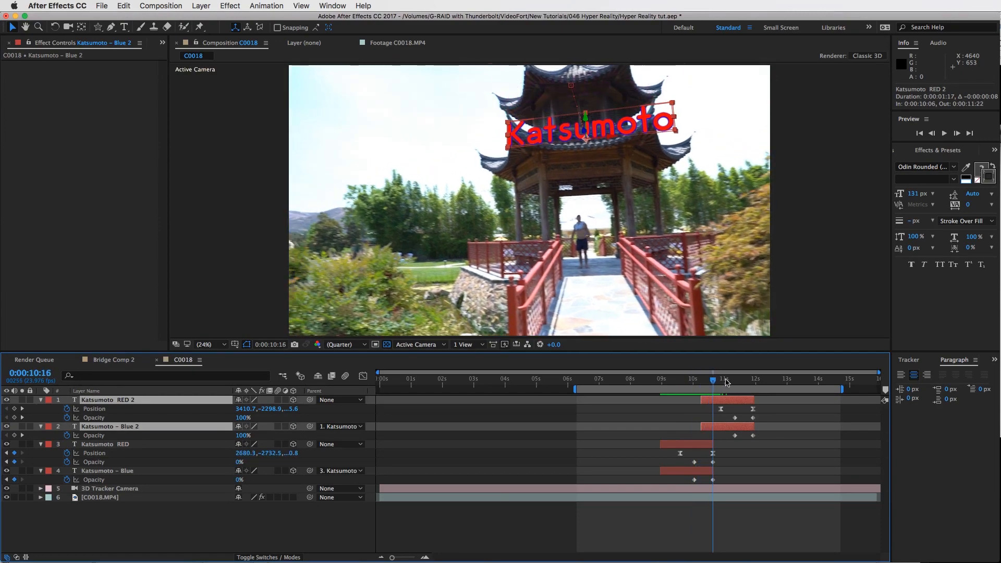
# Nudge the duplicate layers to start at 0:00:10:01
pyautogui.moveTo(724, 424); pyautogui.dragTo(713, 388)
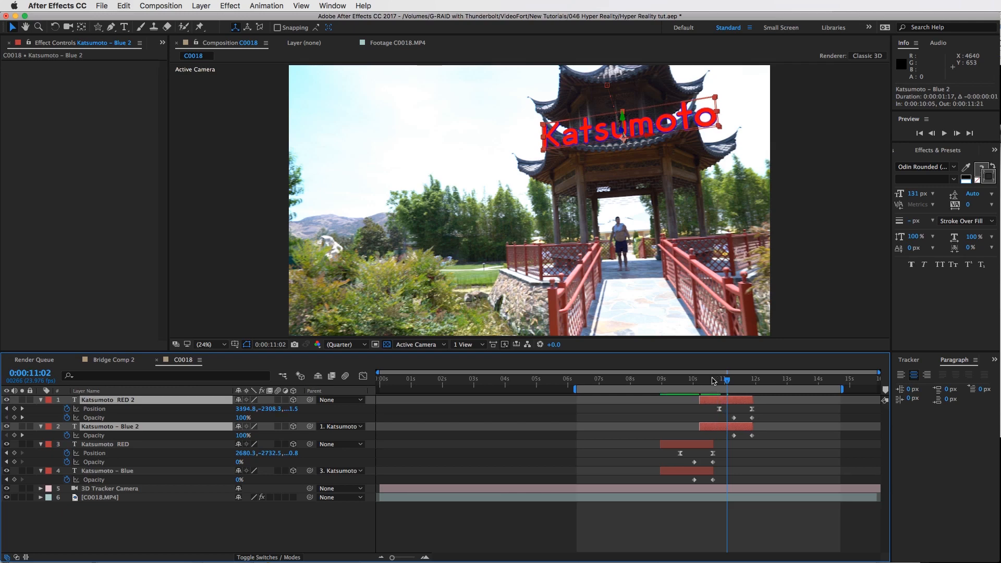
pyautogui.click(713, 379)
pyautogui.moveTo(722, 401); pyautogui.dragTo(719, 400)
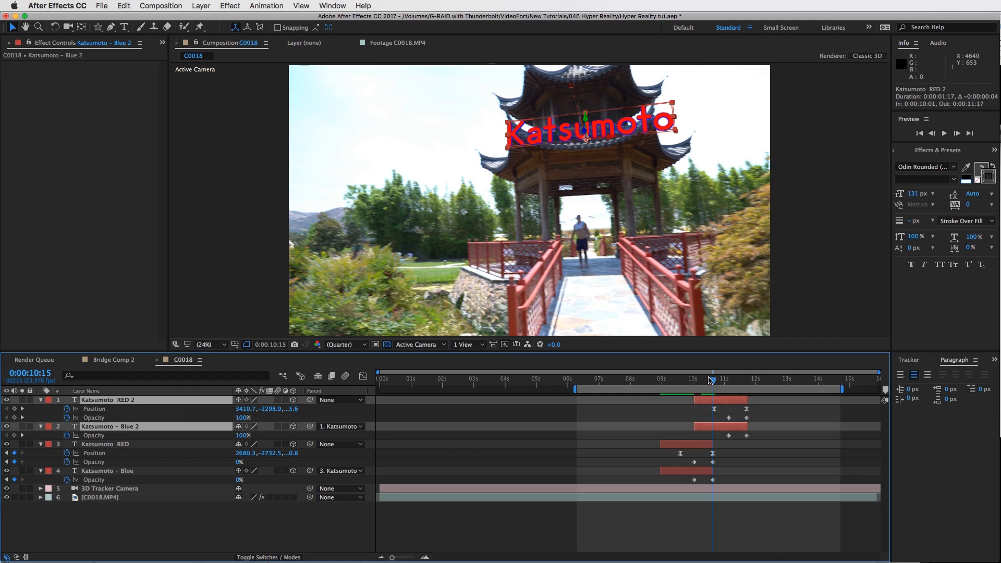
pyautogui.moveTo(710, 379); pyautogui.dragTo(713, 380)
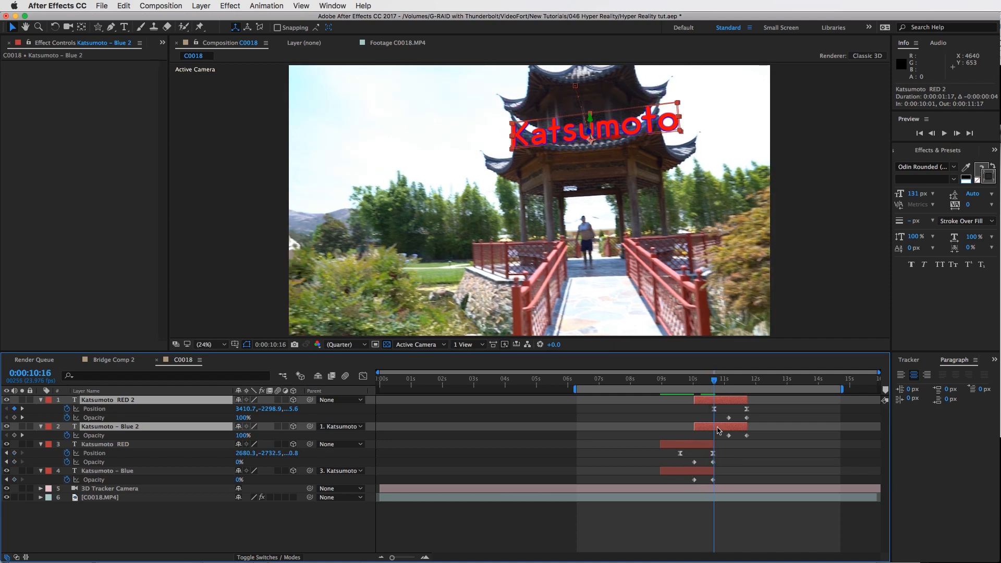
# Key the duplicates' opacity at 0:00:10:16 and set it to 0% at 0:00:10:01 so they fade in
pyautogui.click(14, 418)
pyautogui.click(90, 417)
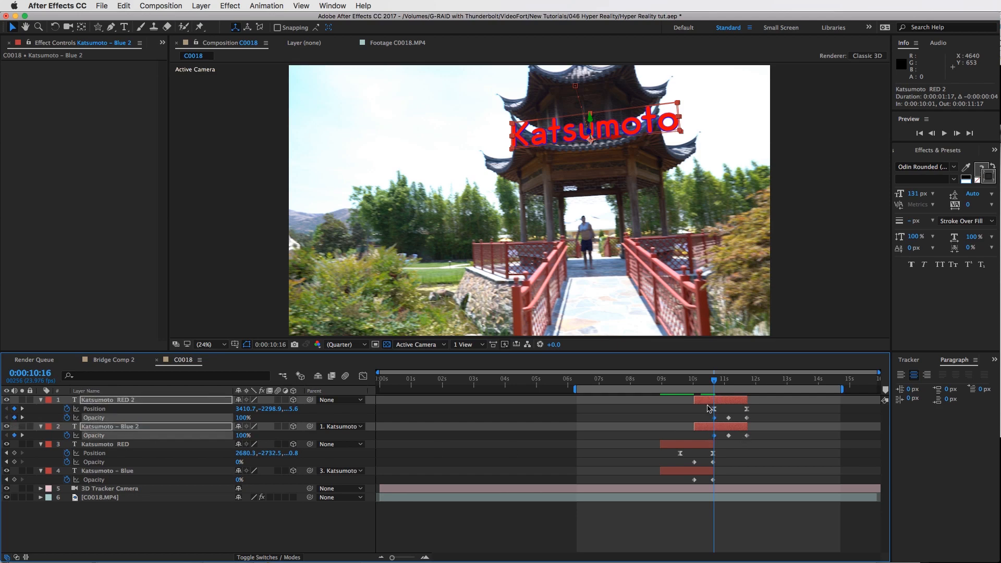
pyautogui.press('j')
pyautogui.press('j')
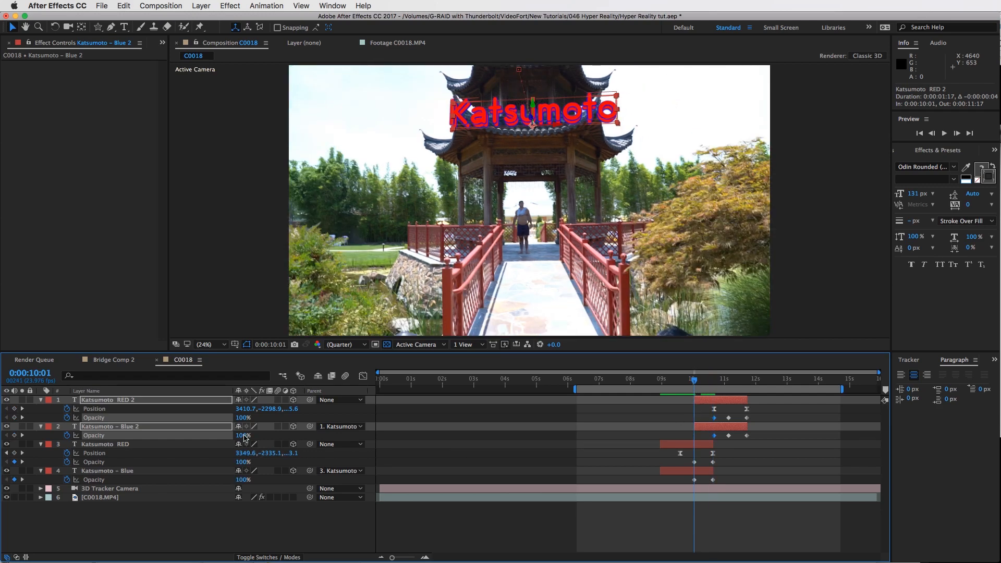
pyautogui.moveTo(392, 441); pyautogui.dragTo(392, 441)
pyautogui.write('0')
pyautogui.press('Return')
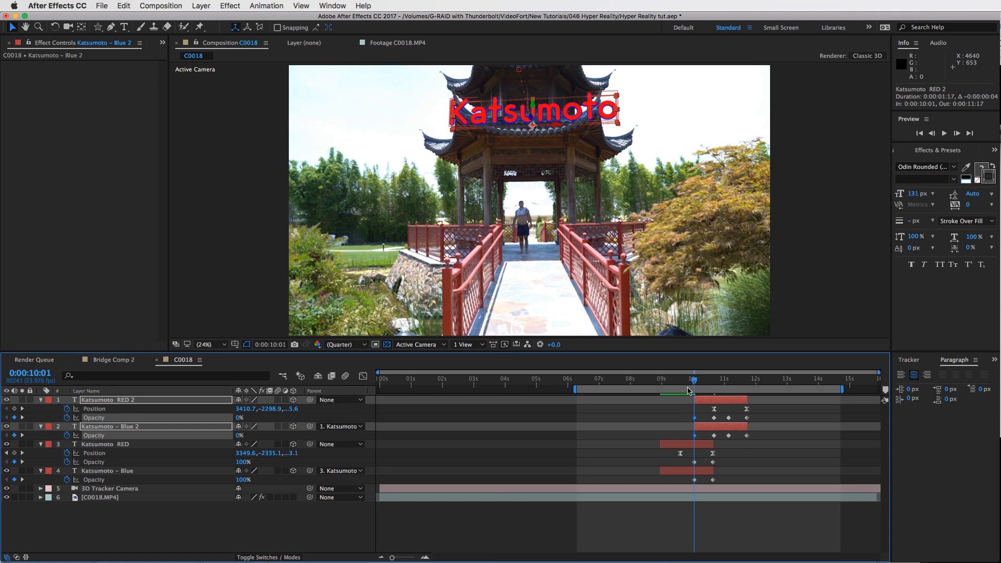
# Play back the crossfade between the original and duplicate text layers
pyautogui.click(687, 395)
pyautogui.press('space')
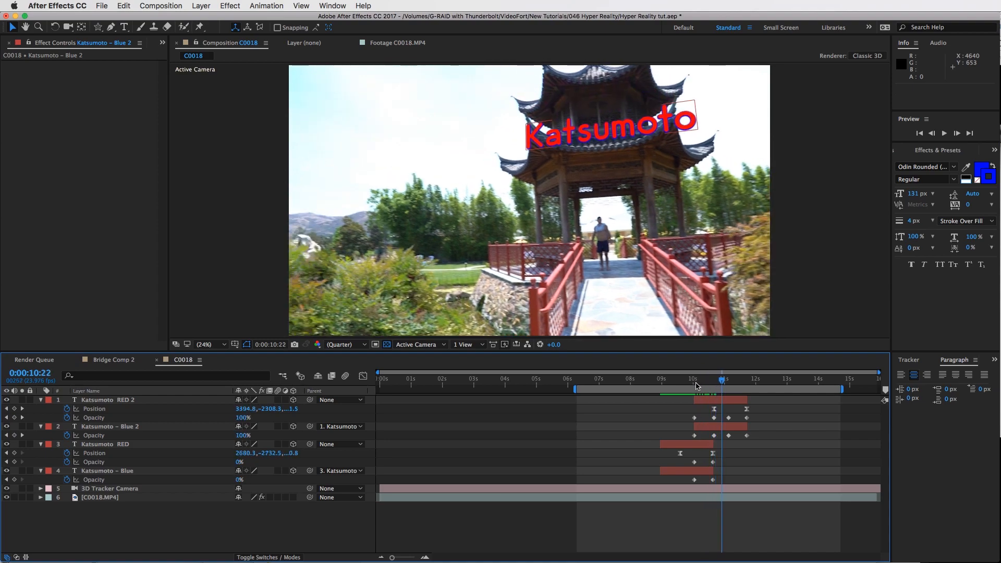
pyautogui.press('space')
pyautogui.click(678, 385)
pyautogui.press('space')
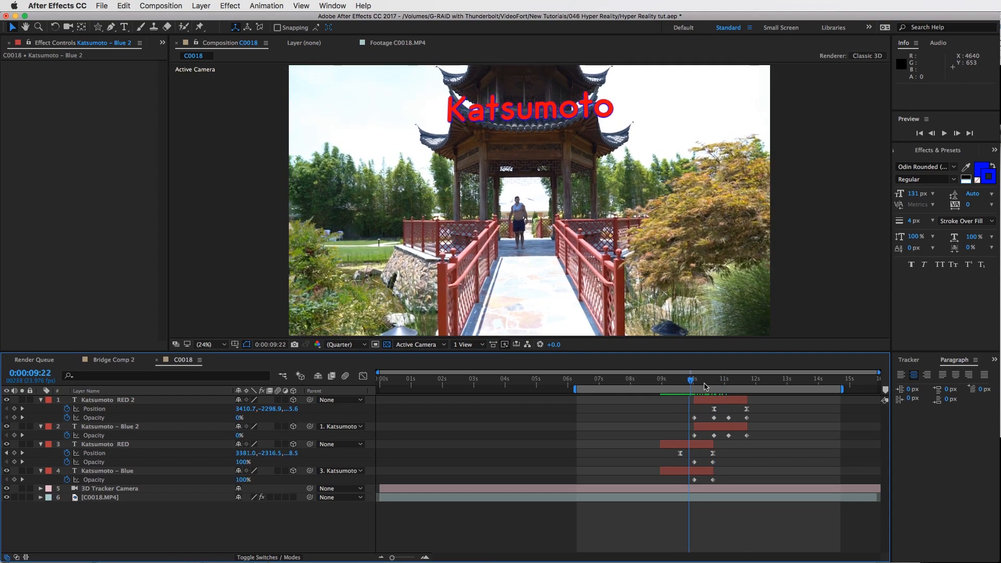
pyautogui.press('space')
pyautogui.moveTo(695, 384)
pyautogui.mouseDown()
pyautogui.moveTo(683, 385)
pyautogui.moveTo(708, 384)
pyautogui.mouseUp()
pyautogui.press('space')
pyautogui.press('space')
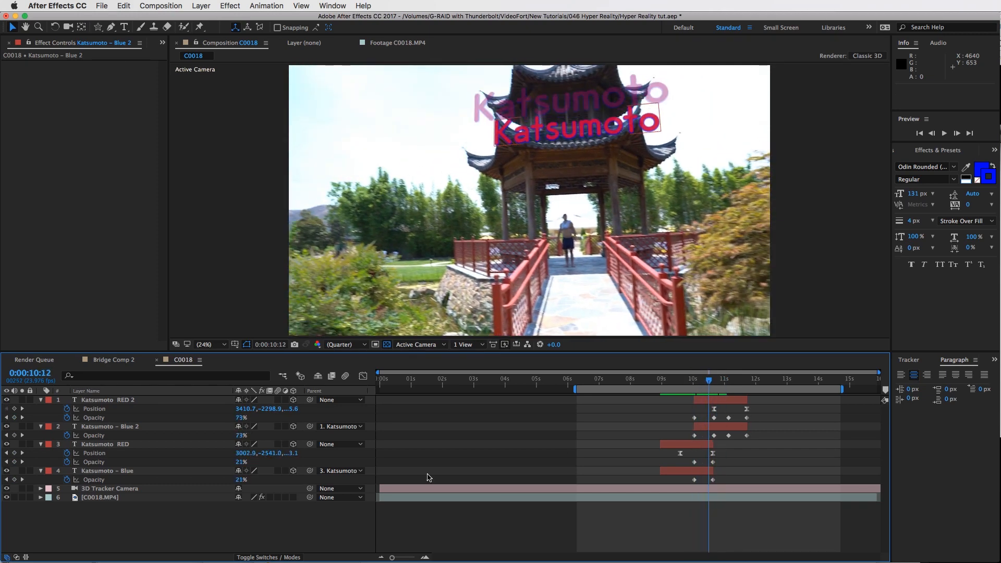
# Collapse the original text layers, then select the RED 2 and Blue 2 layers and duplicate them
pyautogui.click(46, 446)
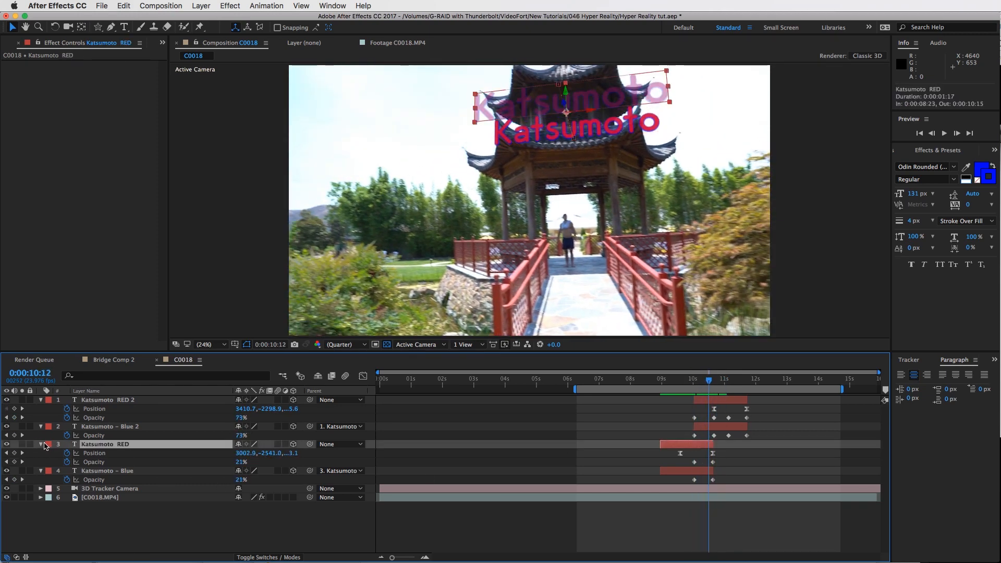
pyautogui.click(42, 445)
pyautogui.click(41, 445)
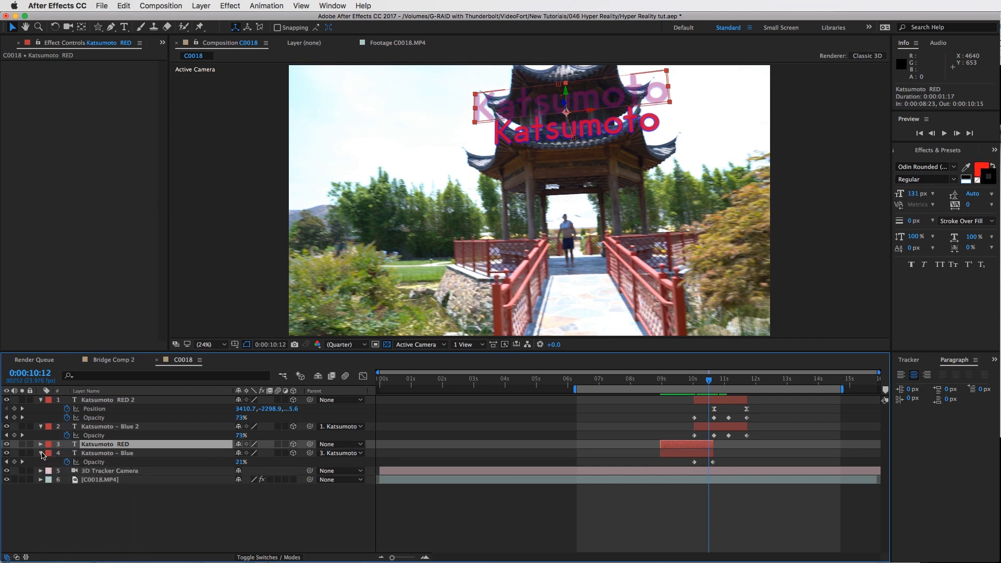
pyautogui.click(730, 400)
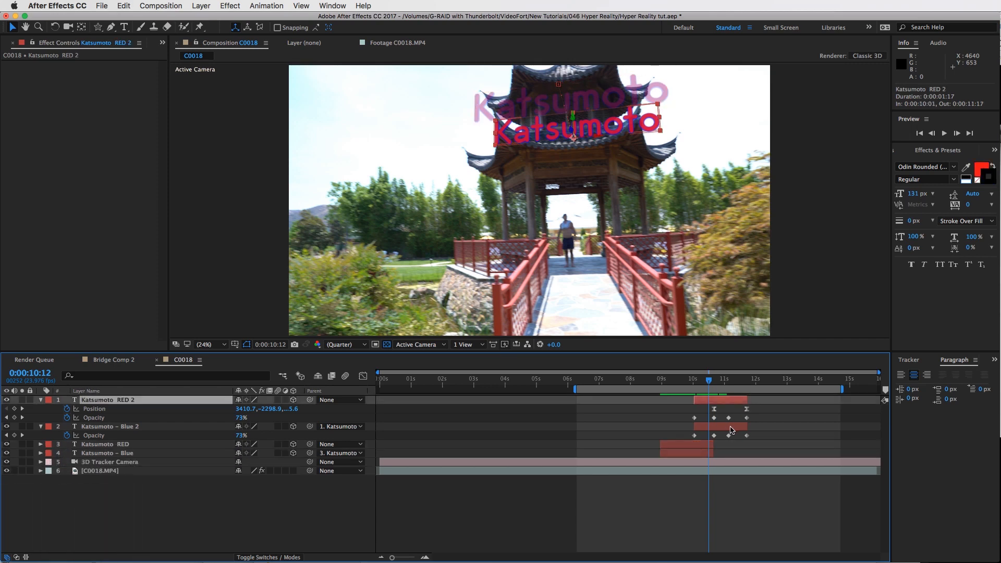
pyautogui.keyDown('shift'); pyautogui.click(730, 427); pyautogui.keyUp('shift')
pyautogui.press('super+d')
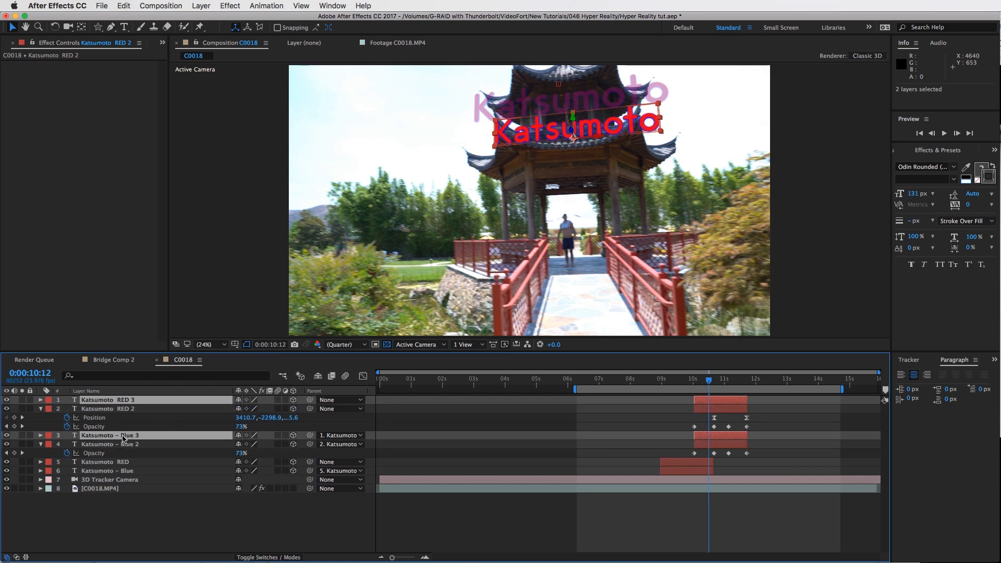
# Move the Blue 3 layer under RED 3 and shift both duplicate layers to start at 0:00:11:03
pyautogui.moveTo(127, 436); pyautogui.dragTo(130, 406)
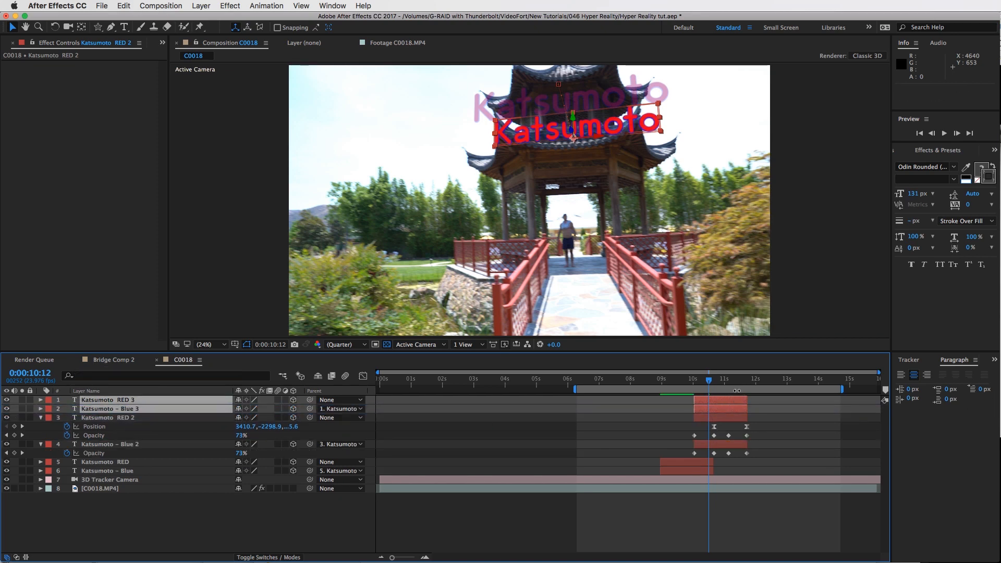
pyautogui.press('u')
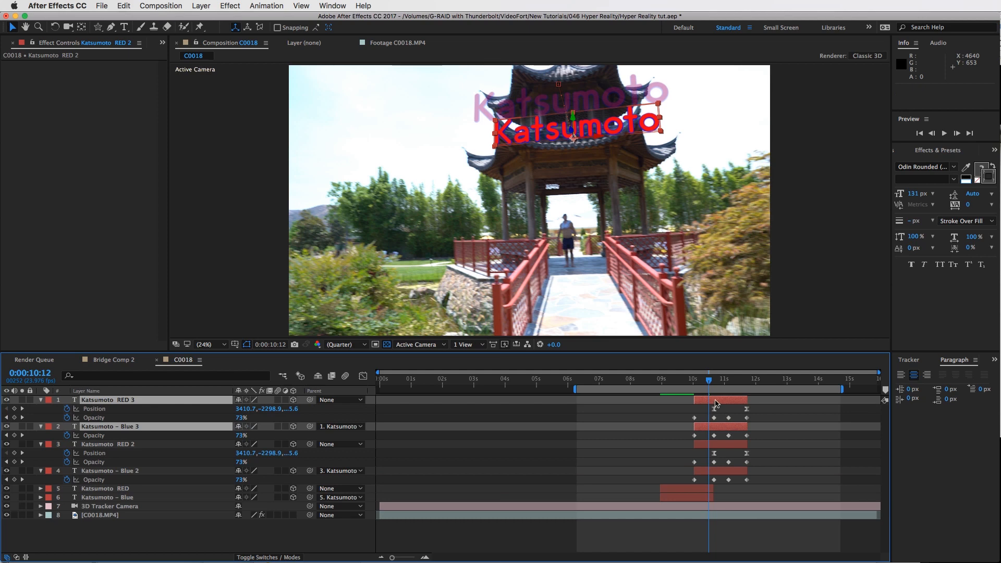
pyautogui.moveTo(736, 402); pyautogui.dragTo(770, 402)
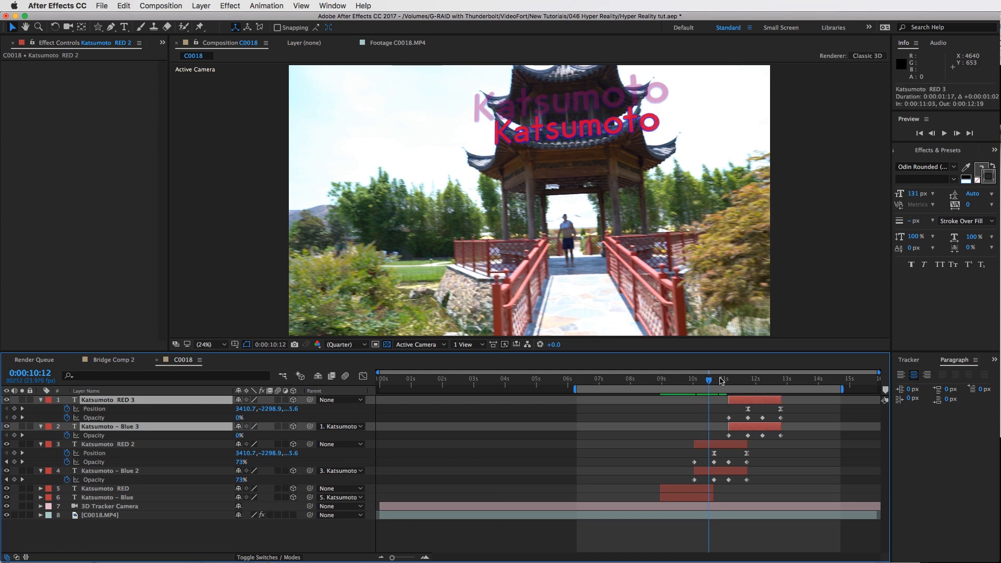
# Play back and scrub through the staggered text layers to review the timing
pyautogui.press('space')
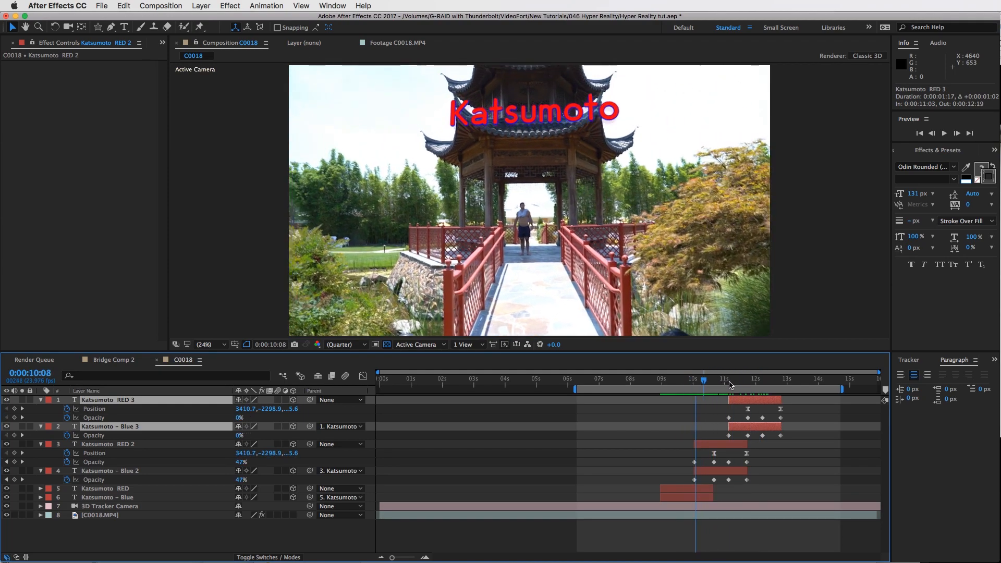
pyautogui.press('space')
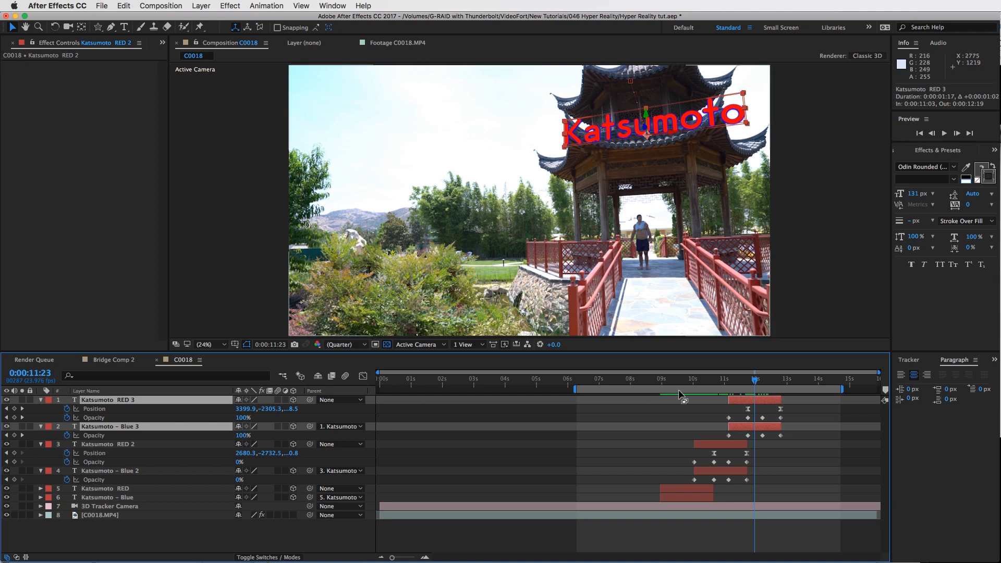
pyautogui.moveTo(684, 390); pyautogui.dragTo(747, 387)
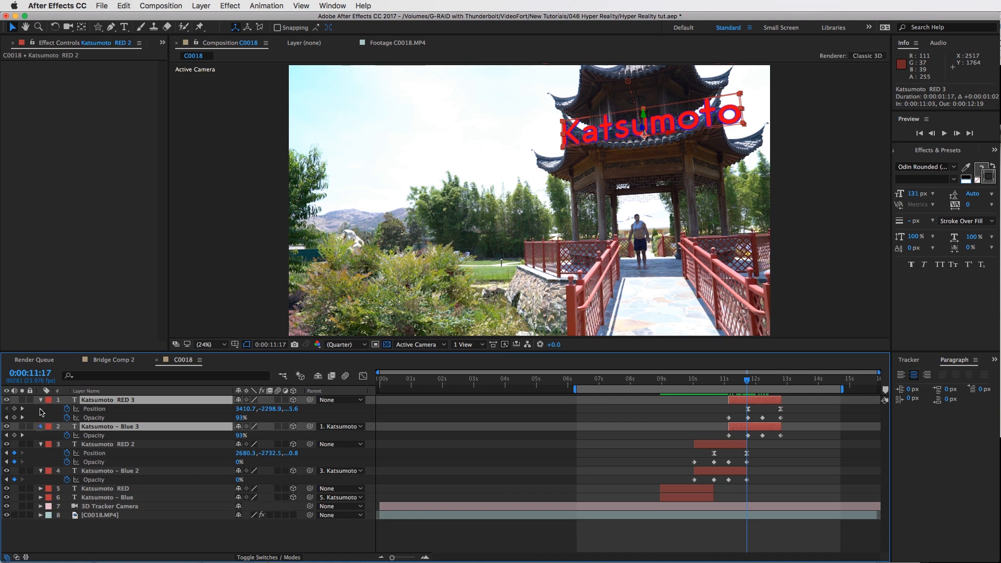
# Collapse the duplicate layers, select all six text layers and pre-compose them into a composition named Katsumoto TEXT
pyautogui.click(41, 401)
pyautogui.click(40, 417)
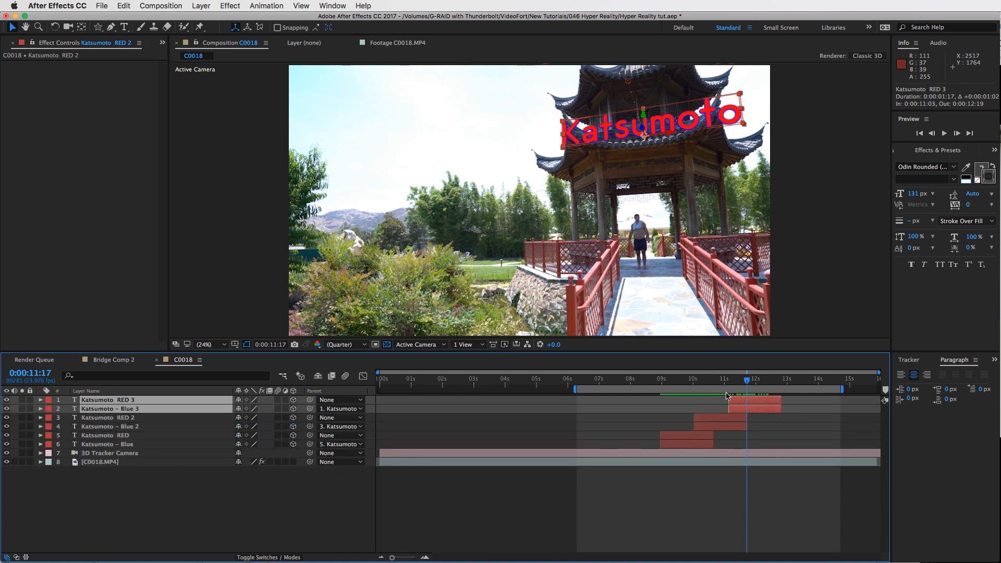
pyautogui.moveTo(672, 389); pyautogui.dragTo(758, 399)
pyautogui.keyDown('shift'); pyautogui.click(699, 445); pyautogui.keyUp('shift')
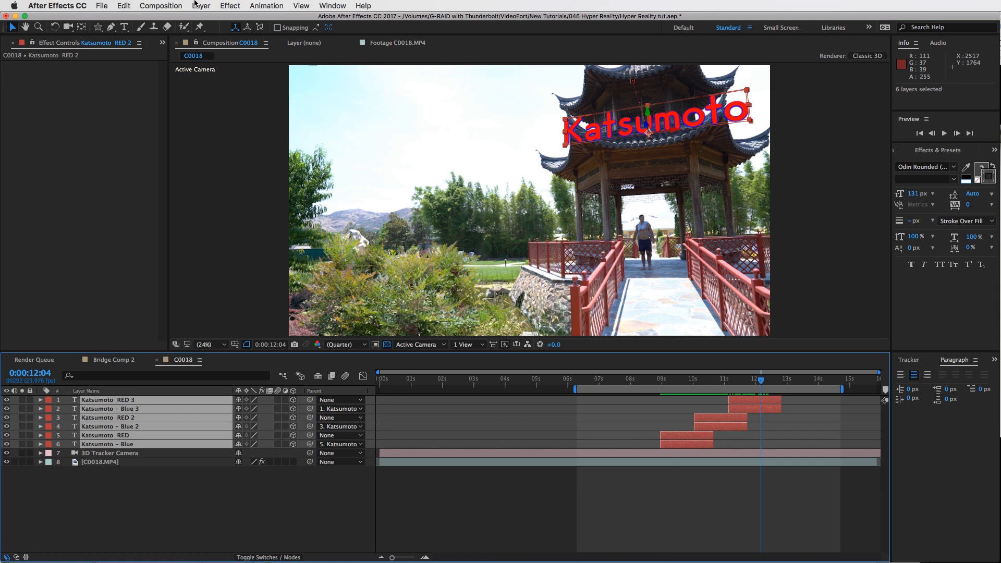
pyautogui.click(201, 6)
pyautogui.click(247, 364)
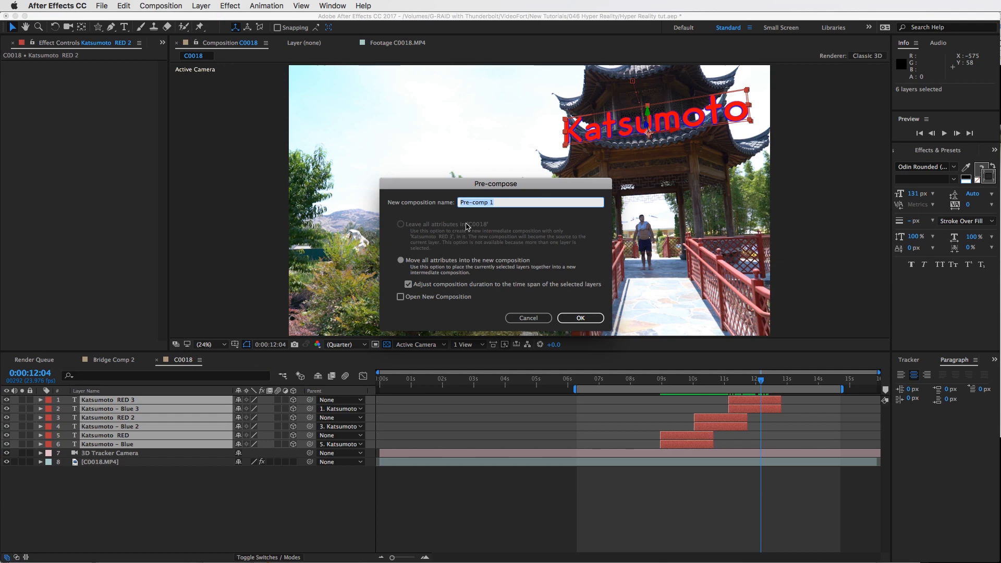
pyautogui.write('Katsumoto TEXT')
pyautogui.press('Return')
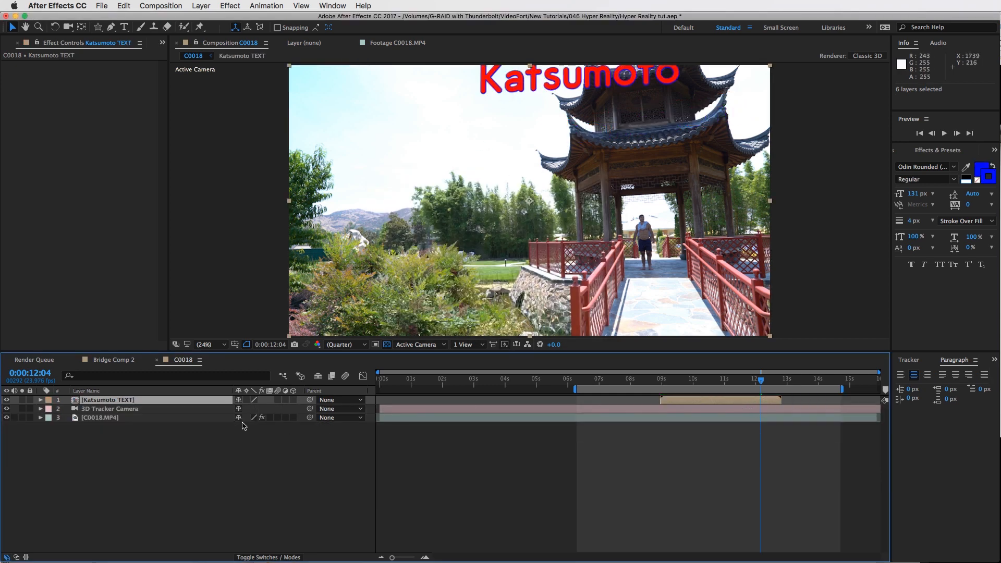
# Scrub through the timeline to review the pre-composed text
pyautogui.moveTo(699, 382); pyautogui.dragTo(750, 380)
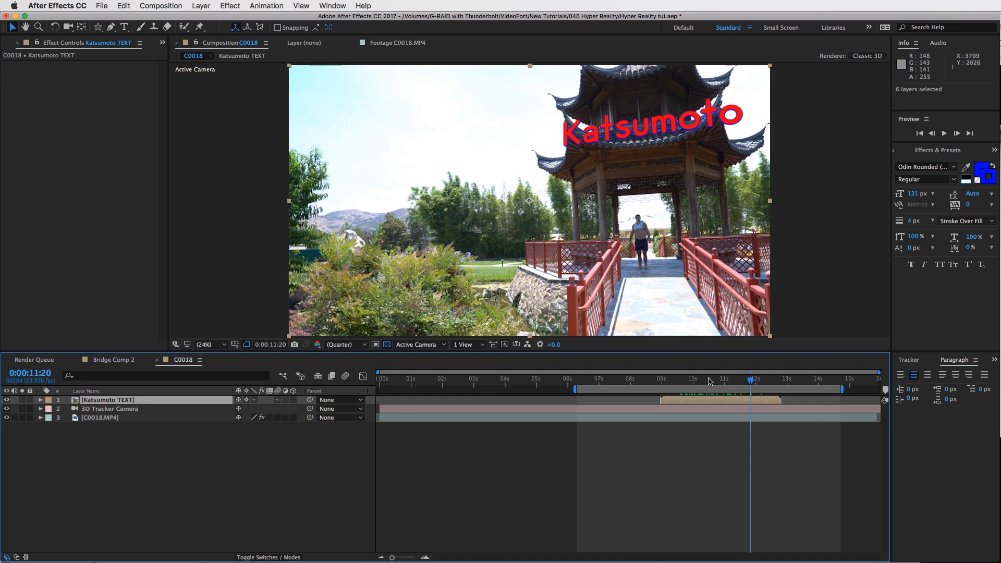
pyautogui.moveTo(693, 382); pyautogui.dragTo(748, 382)
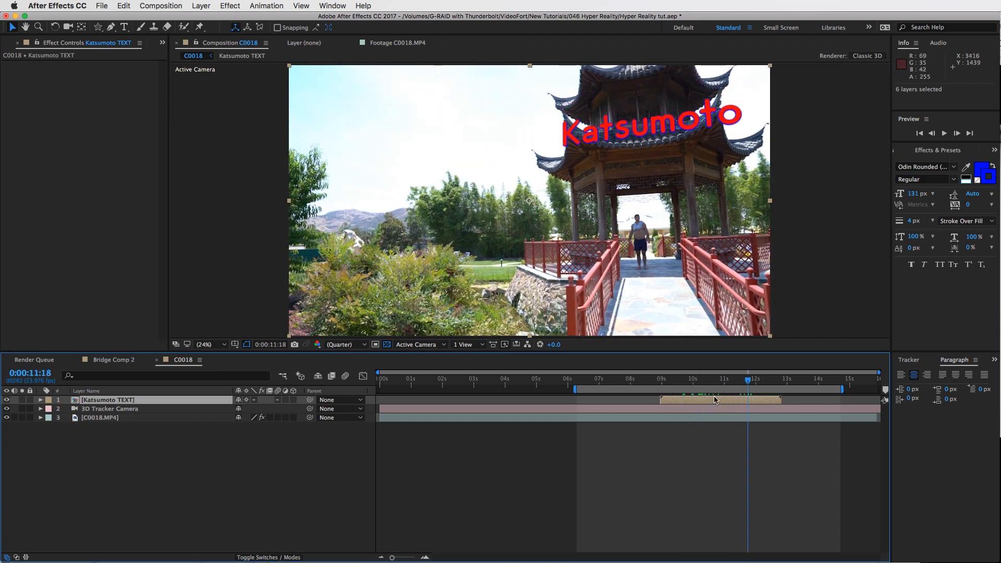
pyautogui.moveTo(680, 377)
pyautogui.mouseDown()
pyautogui.moveTo(746, 376)
pyautogui.moveTo(698, 378)
pyautogui.mouseUp()
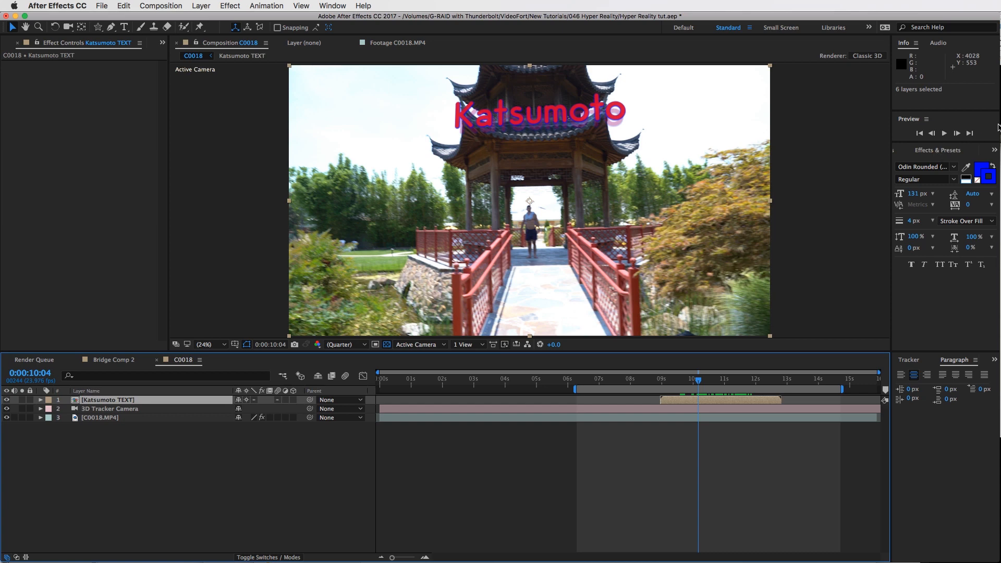
# Search the effects for Add Grain and apply it to the Katsumoto TEXT layer
pyautogui.click(937, 150)
pyautogui.click(992, 165)
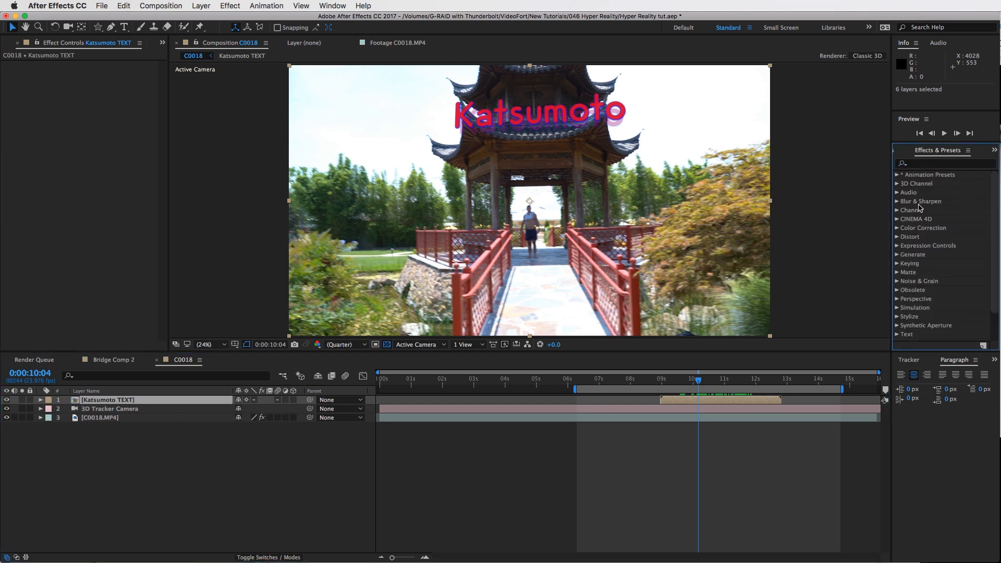
pyautogui.click(963, 163)
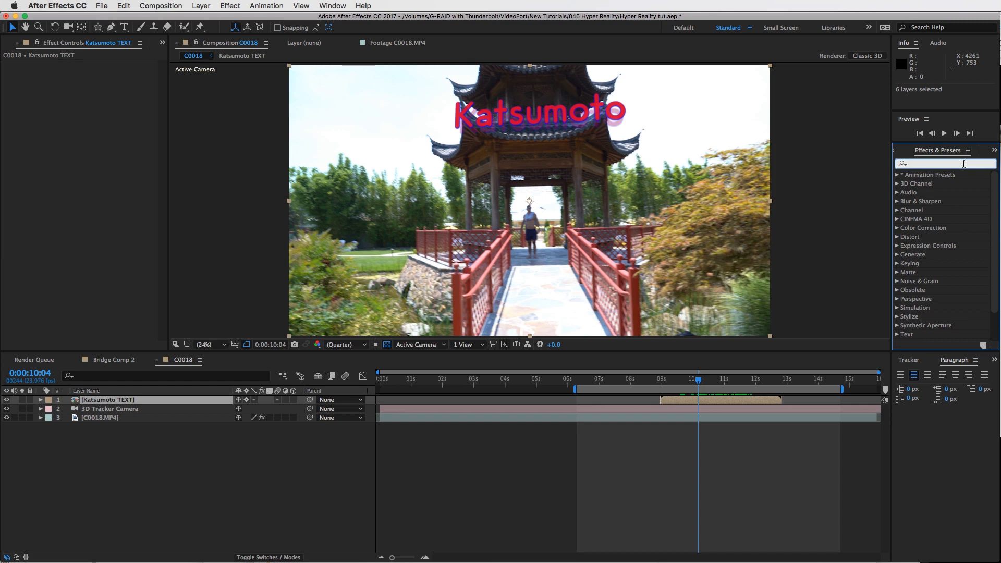
pyautogui.write('add')
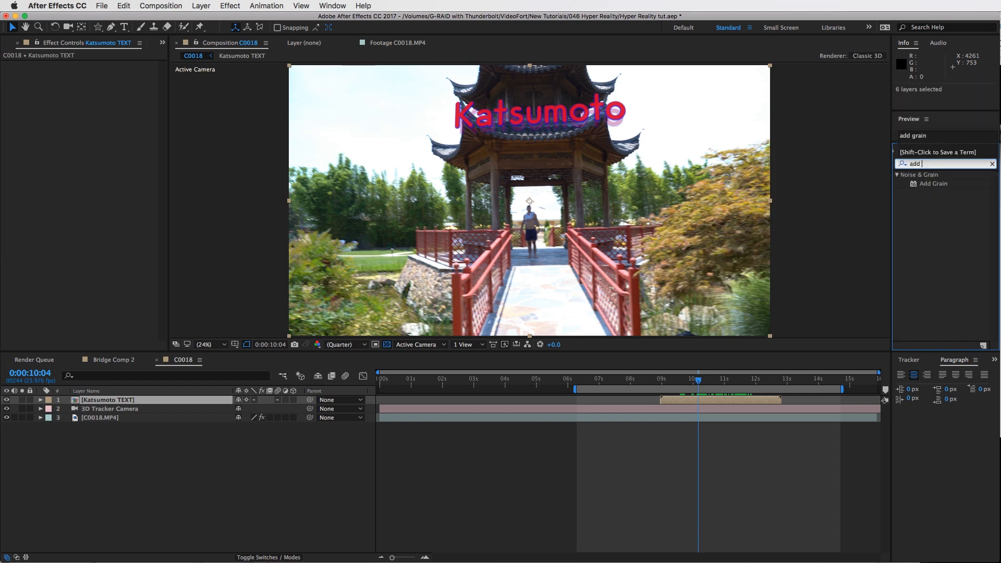
pyautogui.moveTo(924, 185); pyautogui.dragTo(755, 405)
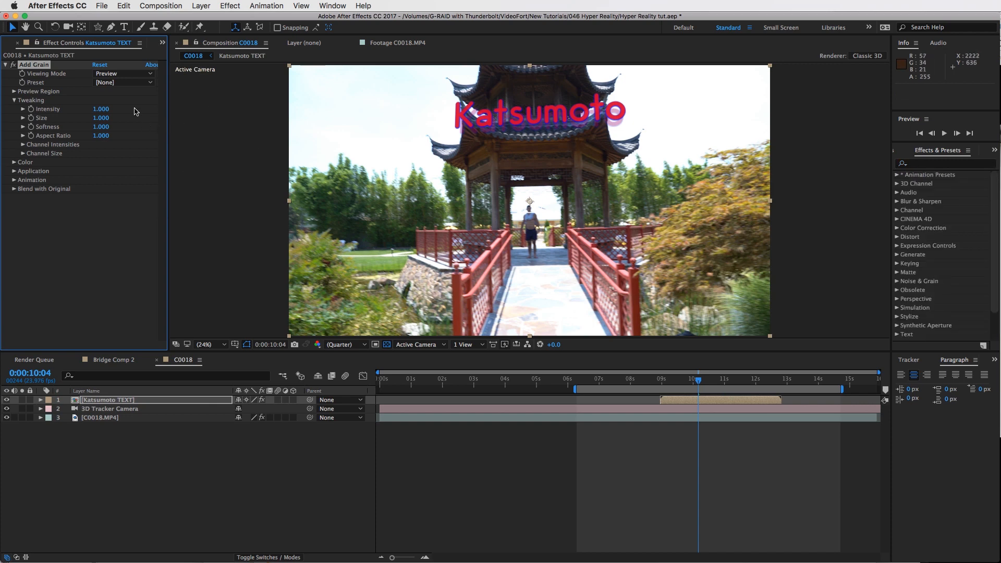
pyautogui.moveTo(595, 351); pyautogui.dragTo(590, 399)
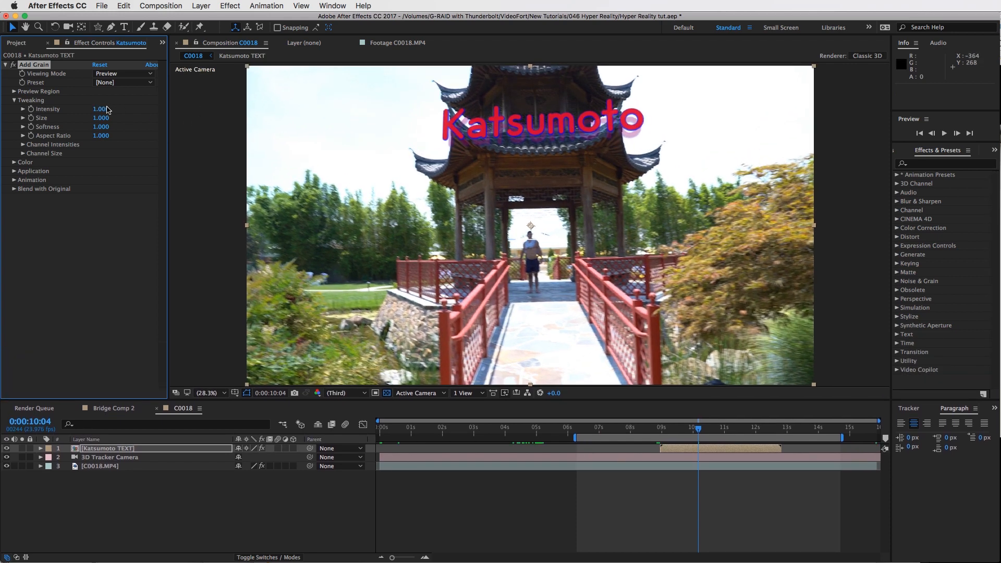
# Set the Add Grain intensity to 3
pyautogui.click(105, 110)
pyautogui.write('2')
pyautogui.press('Return')
pyautogui.click(113, 110)
pyautogui.write('3')
pyautogui.press('Return')
# Zoom in on the text and switch Add Grain's Viewing Mode to Final Output
pyautogui.press('.')
pyautogui.press('.')
pyautogui.moveTo(632, 63); pyautogui.dragTo(624, 177)
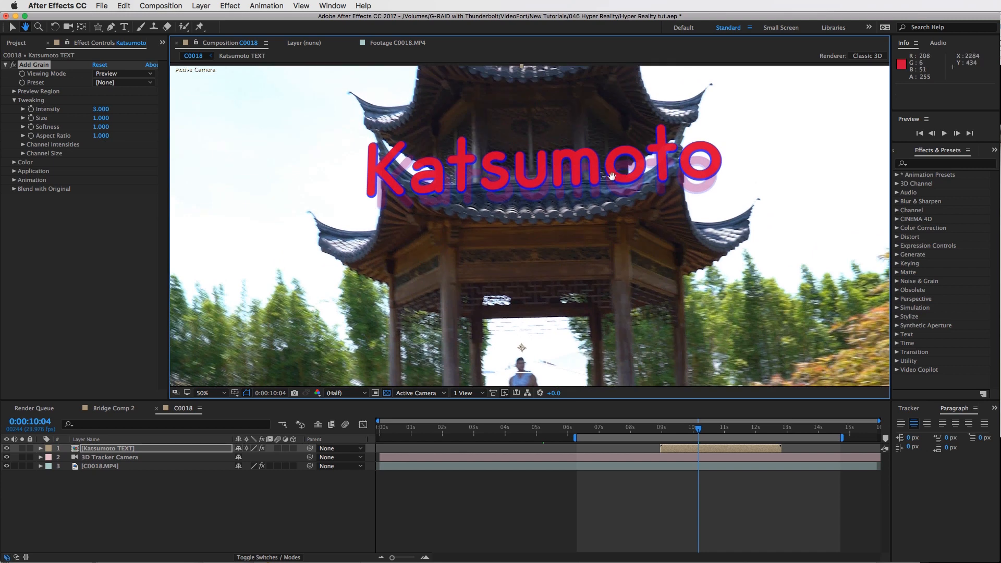
pyautogui.press('v')
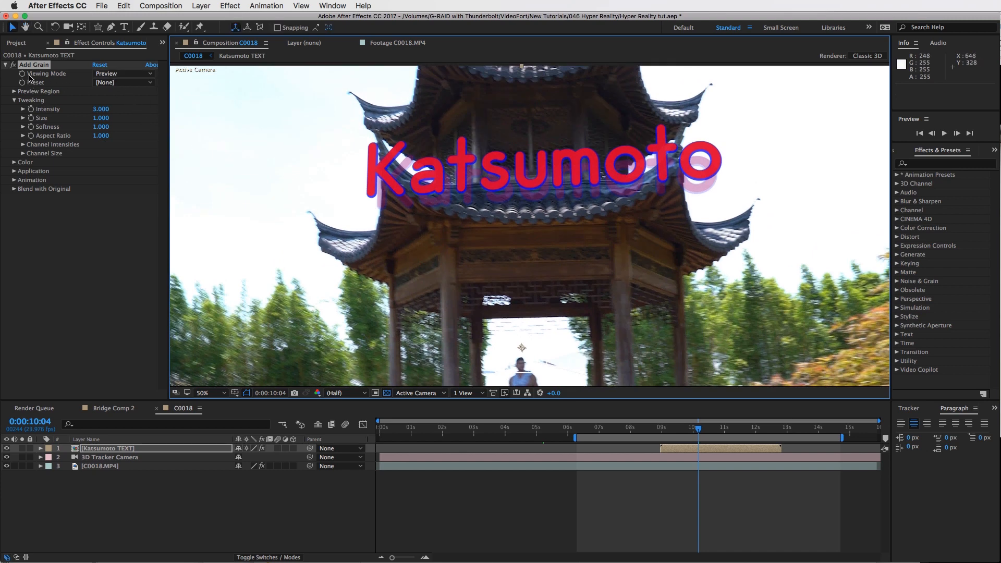
pyautogui.click(119, 73)
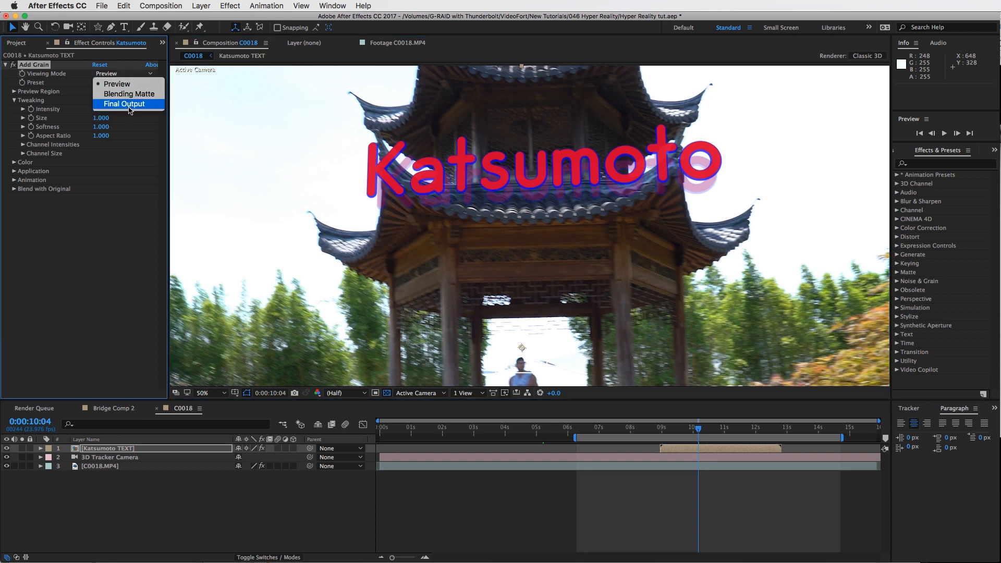
pyautogui.click(120, 103)
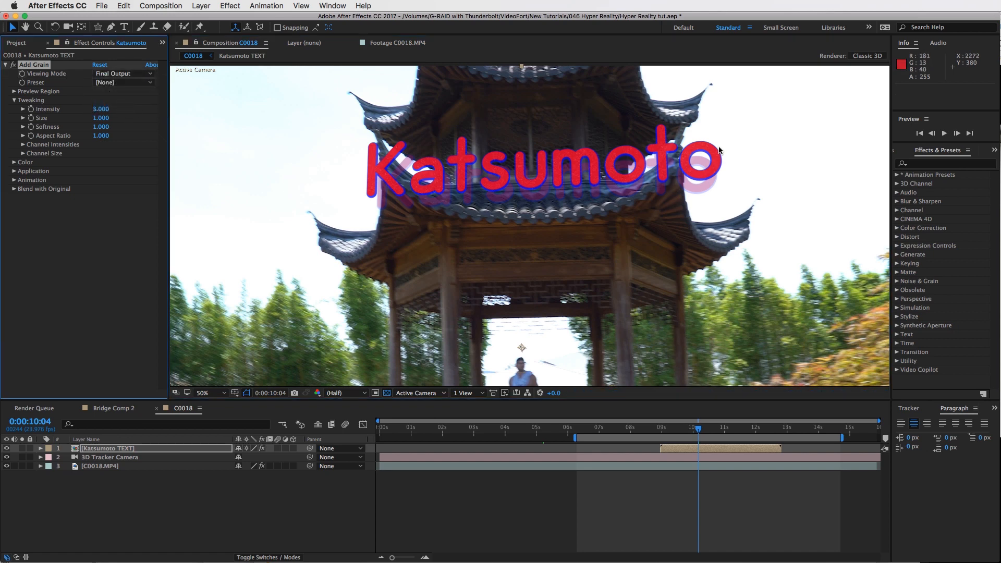
# Re-enter the grain intensity as 3
pyautogui.click(101, 109)
pyautogui.press('Return')
pyautogui.click(99, 108)
pyautogui.write('3')
pyautogui.press('Return')
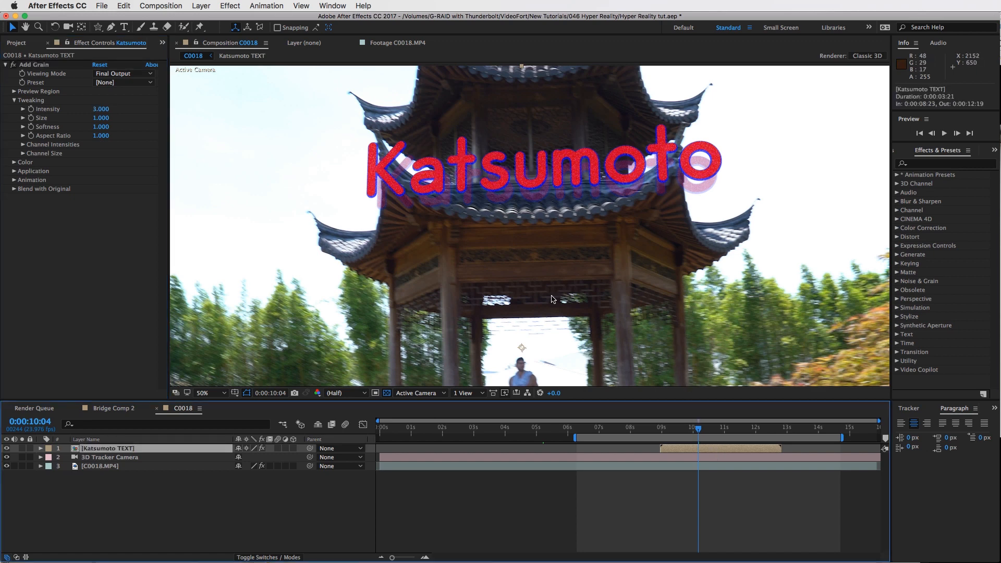
# Set the Katsumoto TEXT layer's opacity to 90%
pyautogui.press('t')
pyautogui.click(243, 457)
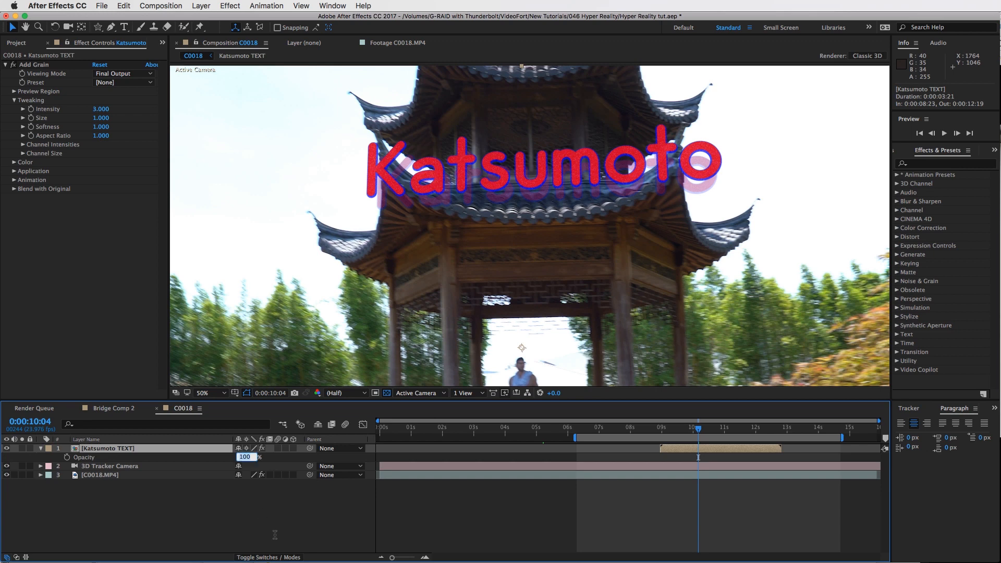
pyautogui.write('80')
pyautogui.press('Return')
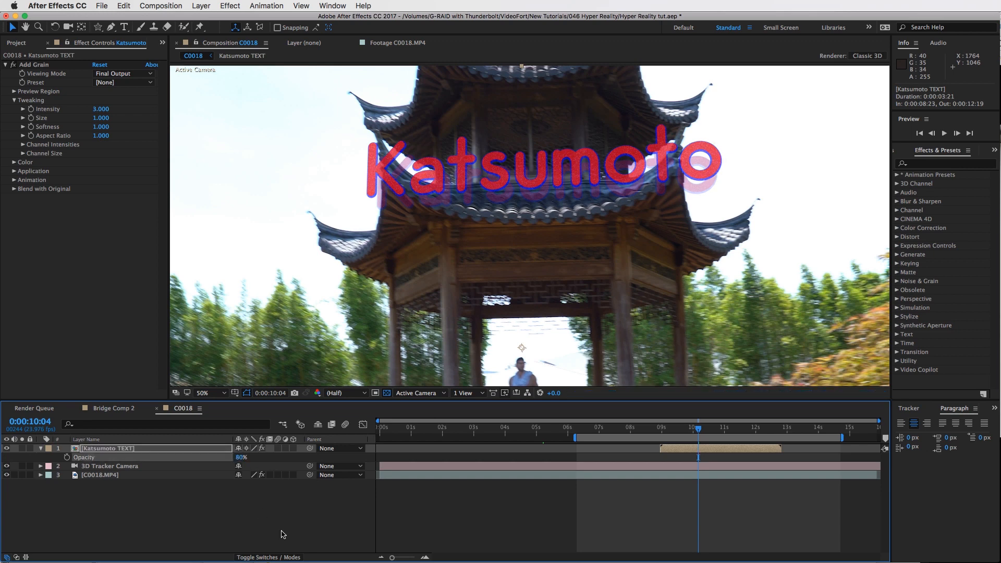
pyautogui.click(239, 457)
pyautogui.write('90')
pyautogui.press('Return')
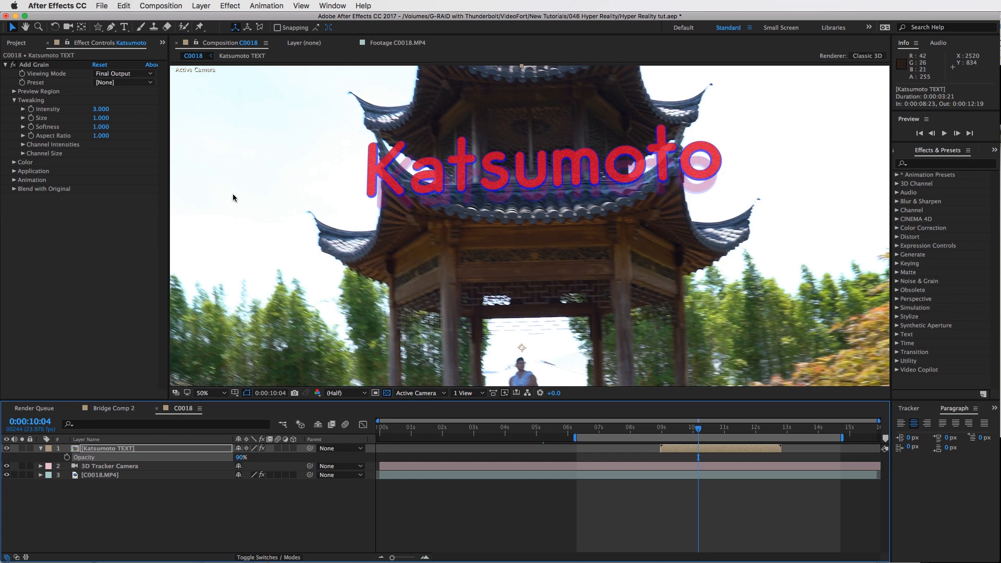
# Apply the Wave Warp effect to the text layer and set its Wave Type to Noise
pyautogui.click(916, 164)
pyautogui.write('wave')
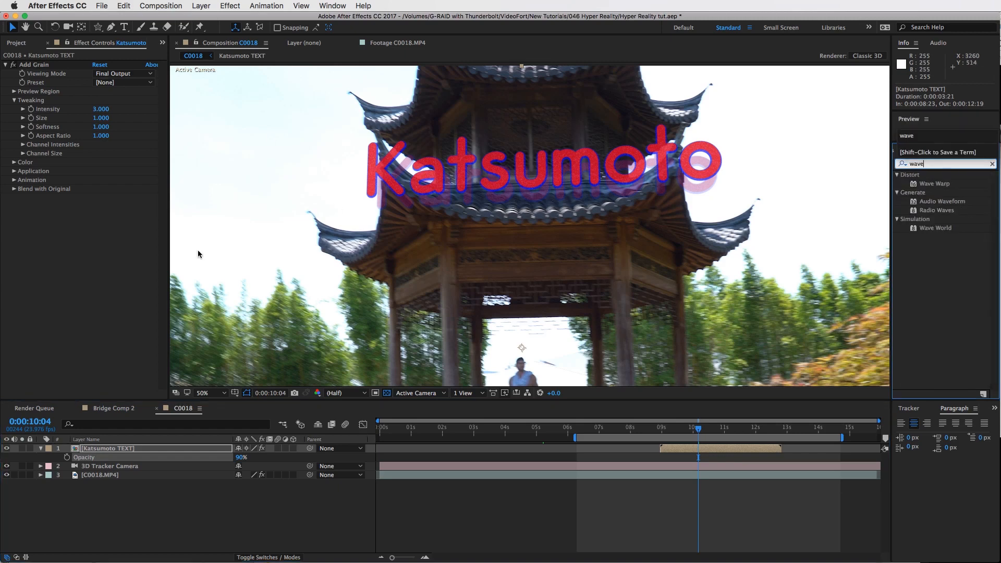
pyautogui.moveTo(934, 184); pyautogui.dragTo(95, 250)
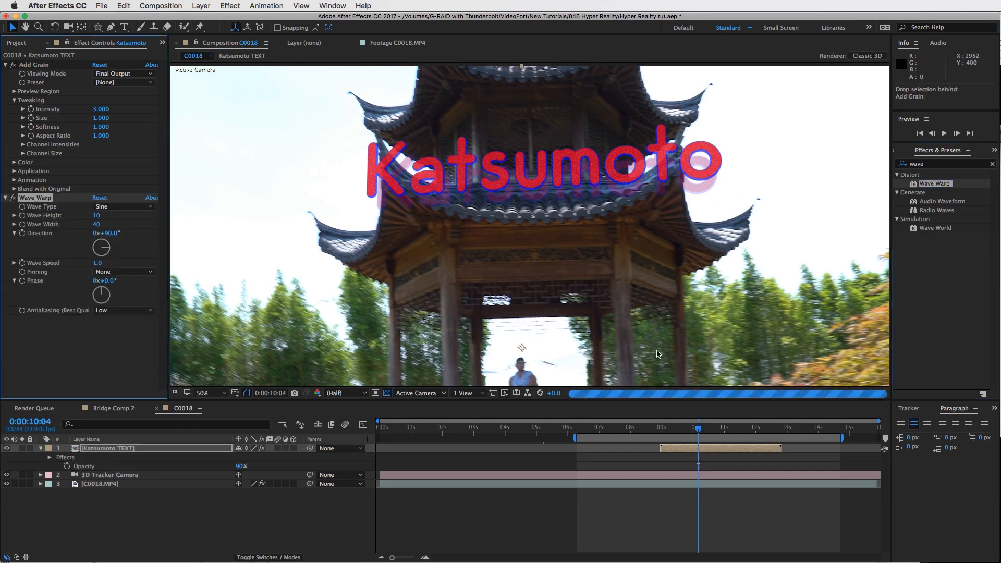
pyautogui.click(130, 207)
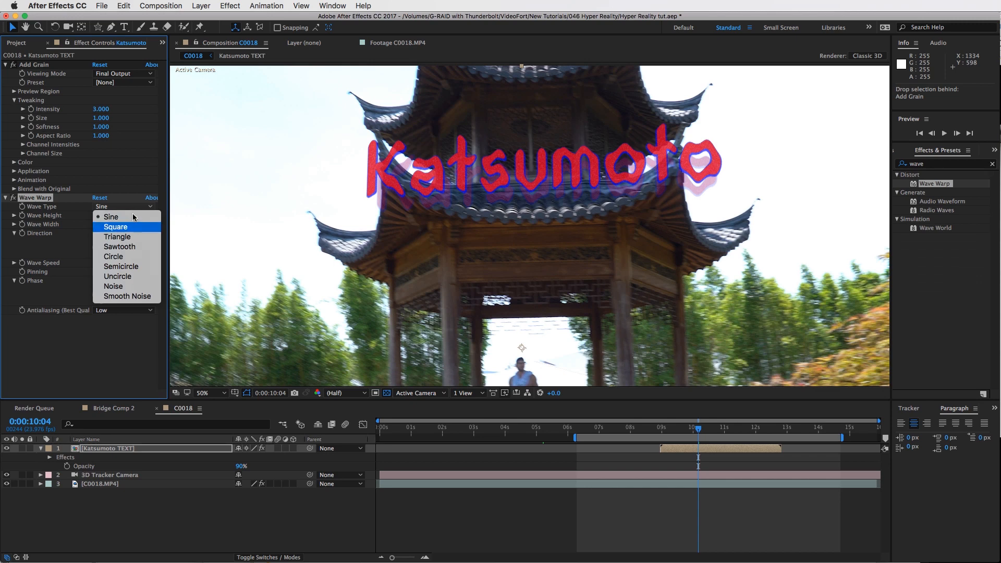
pyautogui.click(114, 286)
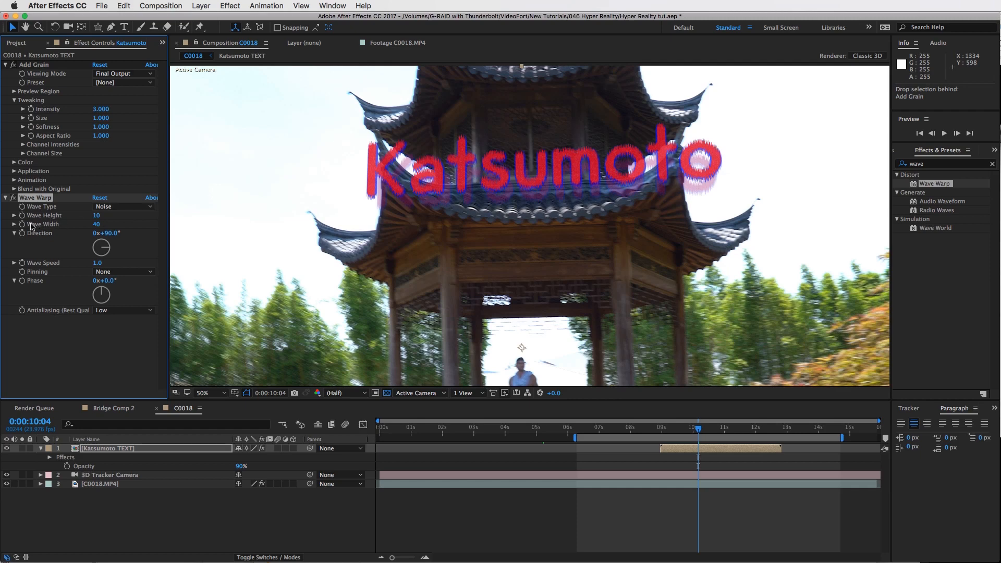
# Set Wave Warp's Wave Width to 10, Wave Height to 2 and Wave Speed to 5
pyautogui.click(98, 225)
pyautogui.write('10')
pyautogui.press('Return')
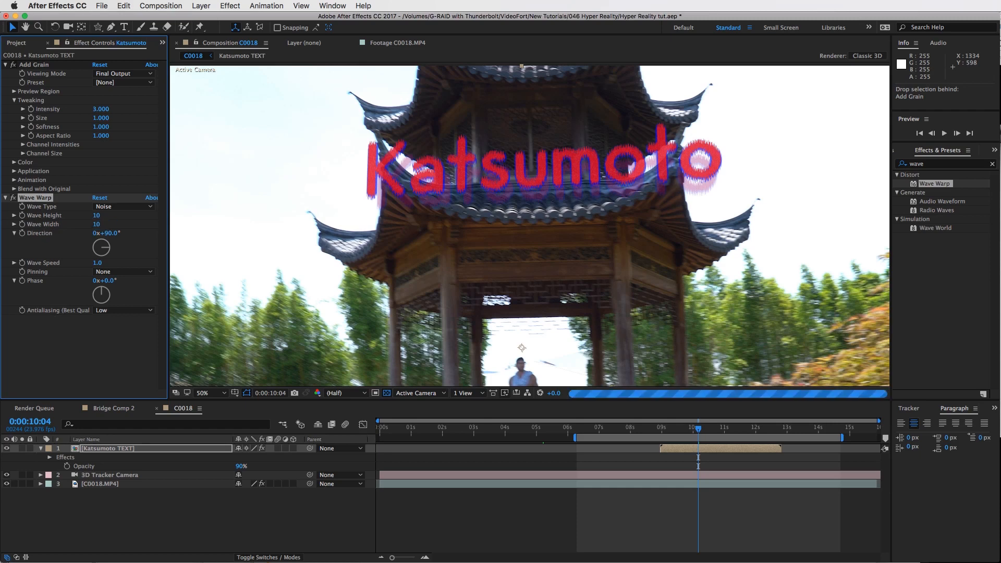
pyautogui.click(97, 217)
pyautogui.write('5')
pyautogui.press('Return')
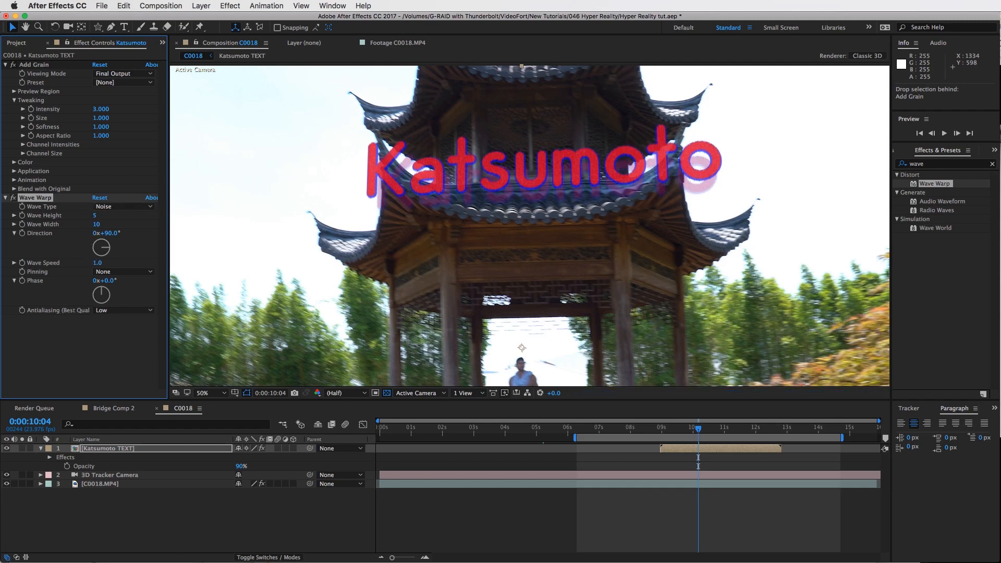
pyautogui.click(96, 217)
pyautogui.write('2')
pyautogui.press('Return')
pyautogui.click(97, 262)
pyautogui.write('5')
pyautogui.press('Return')
# Add the expression wiggle(2,5) to the Wave Height property and scrub to check it
pyautogui.keyDown('alt'); pyautogui.click(22, 216); pyautogui.keyUp('alt')
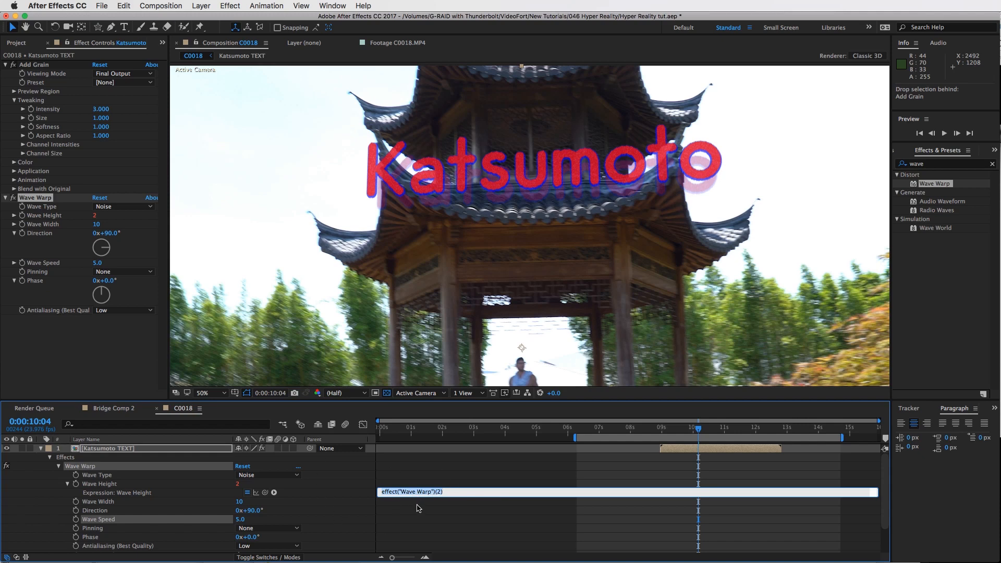
pyautogui.write('wiggle(.2,5')
pyautogui.click(417, 504)
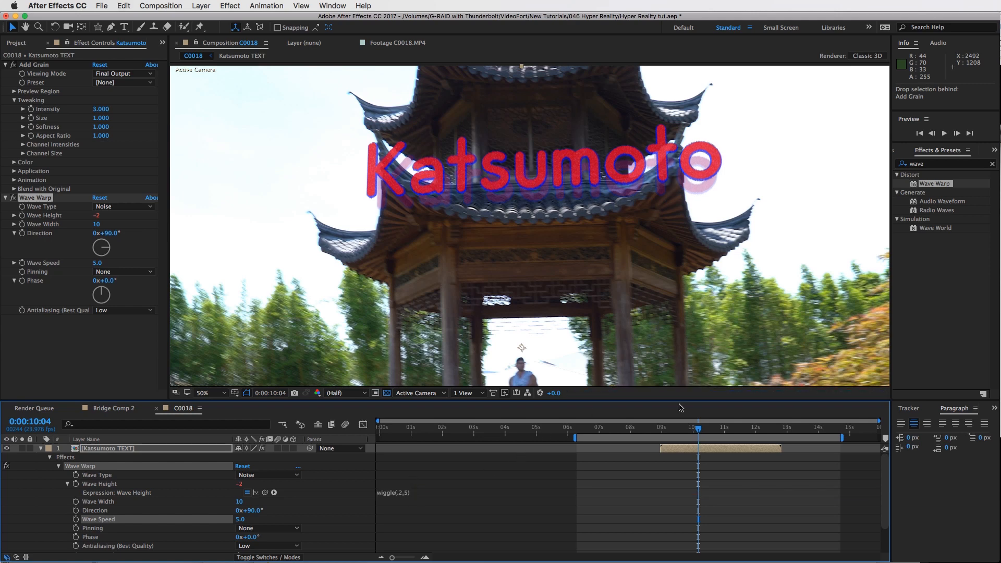
pyautogui.click(713, 429)
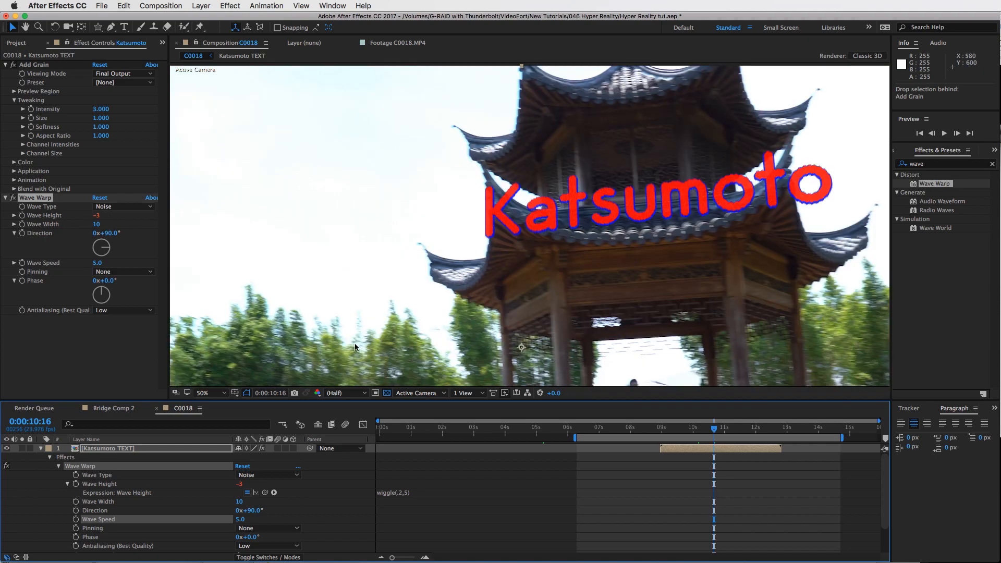
# Scrub and play through the text section to review the Wave Warp distortion on the Katsumoto text
pyautogui.click(731, 429)
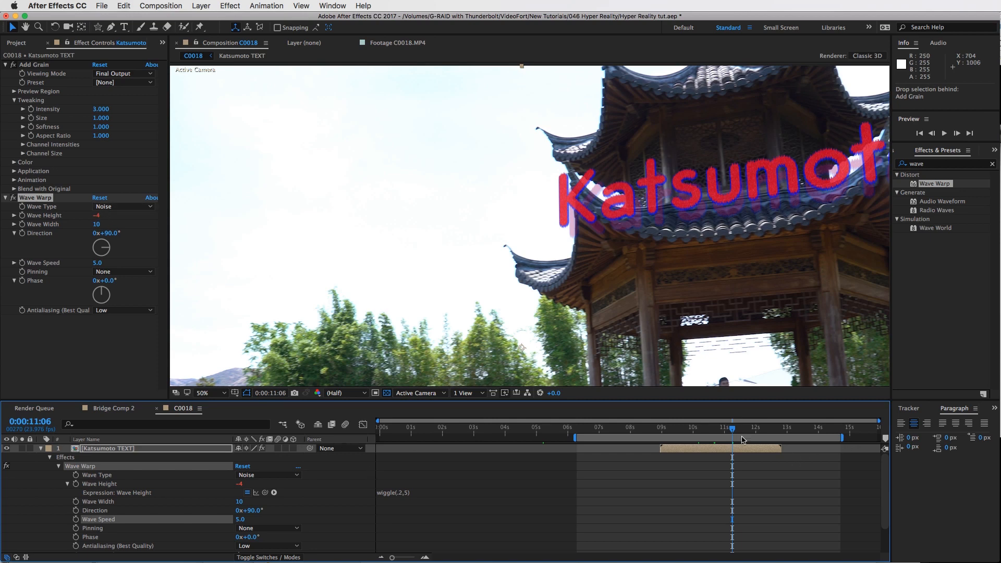
pyautogui.press('space')
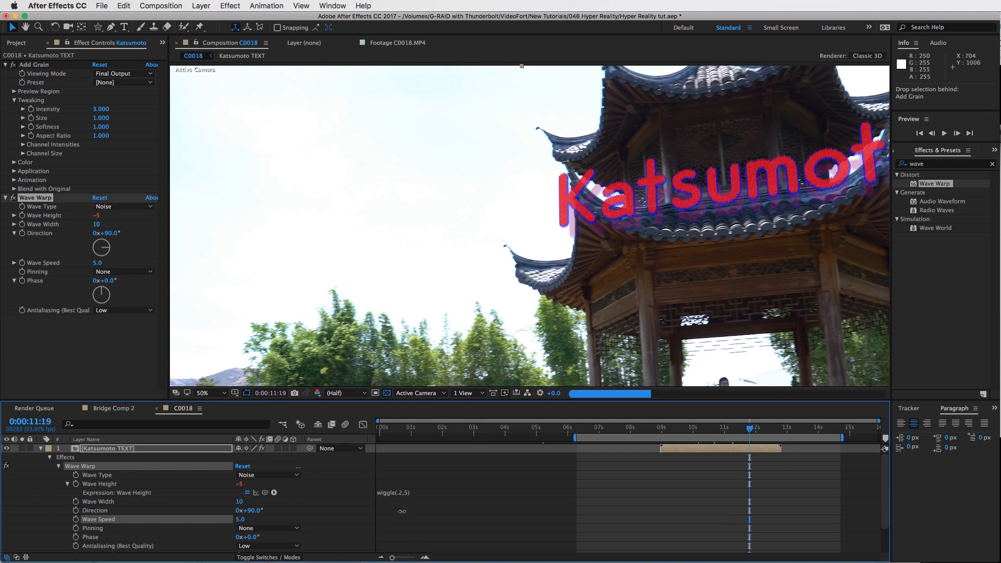
pyautogui.press('space')
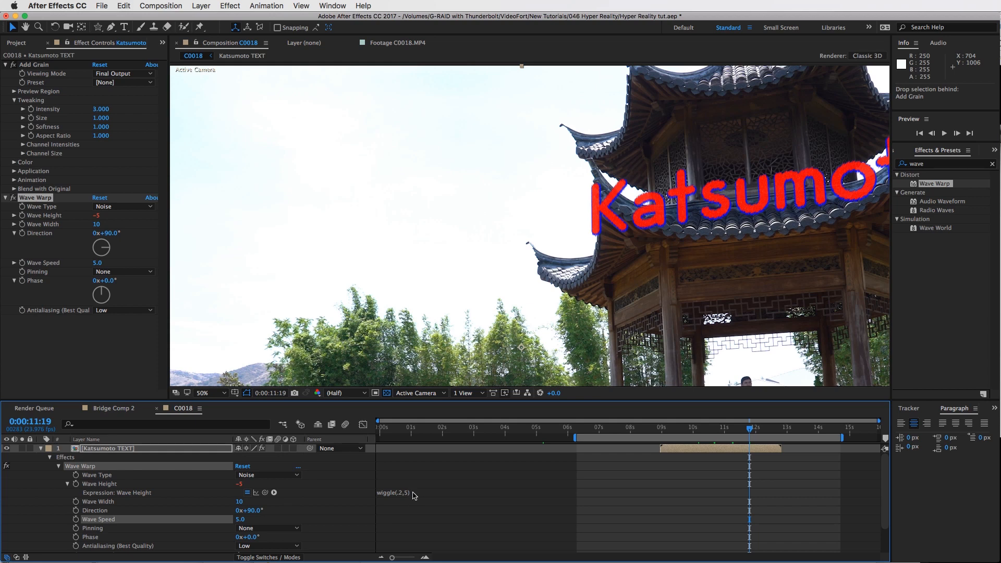
pyautogui.click(771, 431)
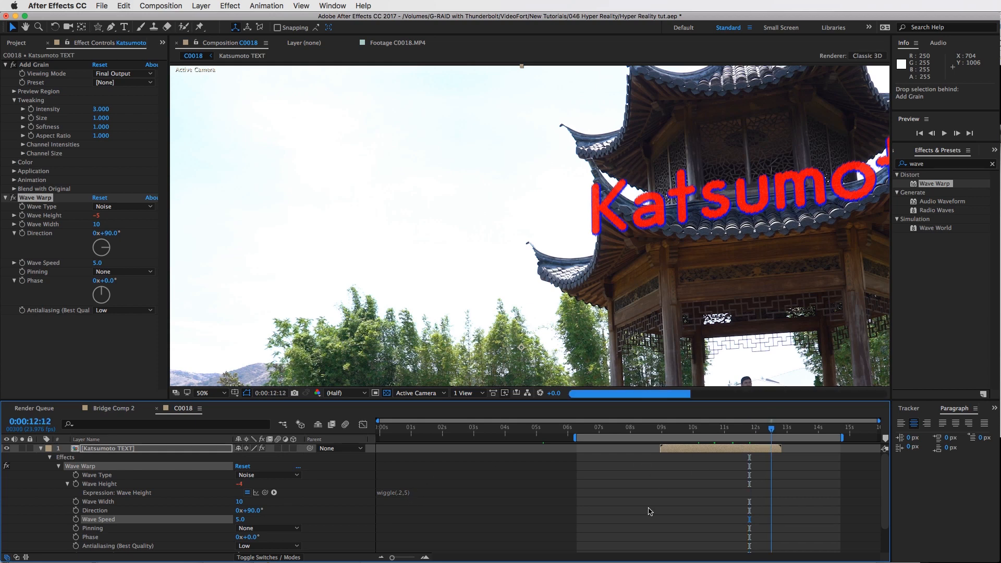
pyautogui.click(676, 430)
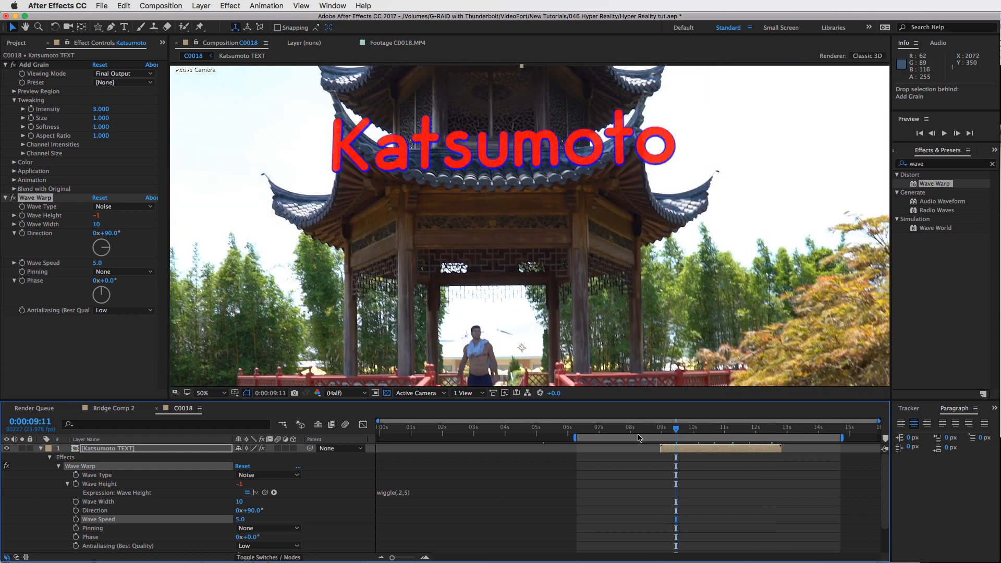
pyautogui.click(681, 429)
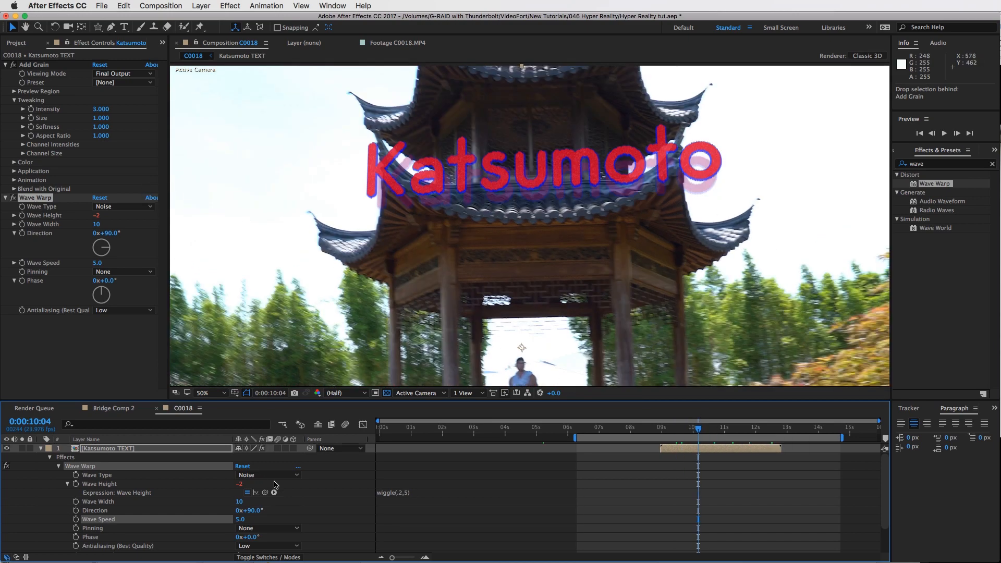
# Change the Wave Height expression to wiggle(2,2) and scrub the timeline to check it
pyautogui.click(409, 492)
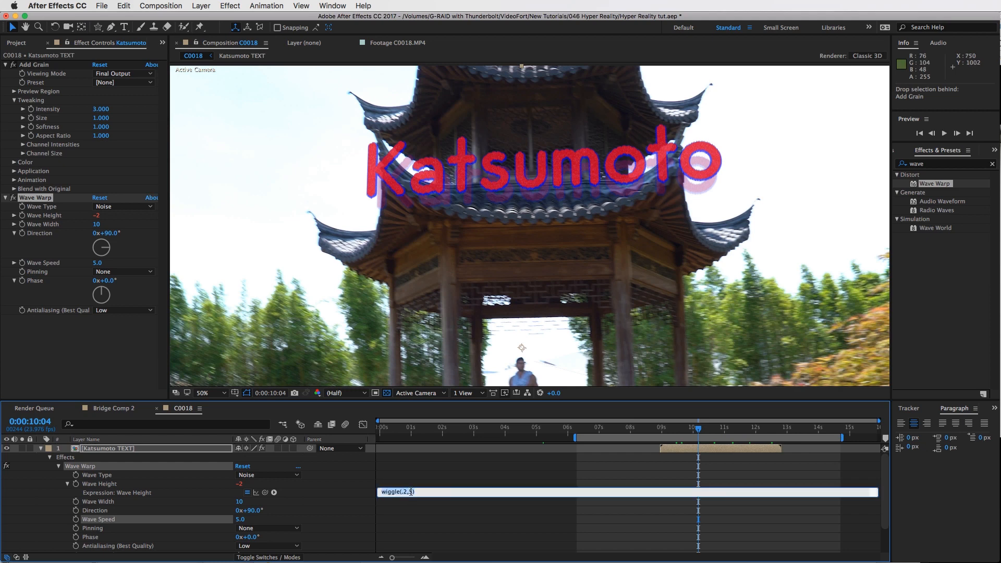
pyautogui.click(411, 491)
pyautogui.press('KP_Enter')
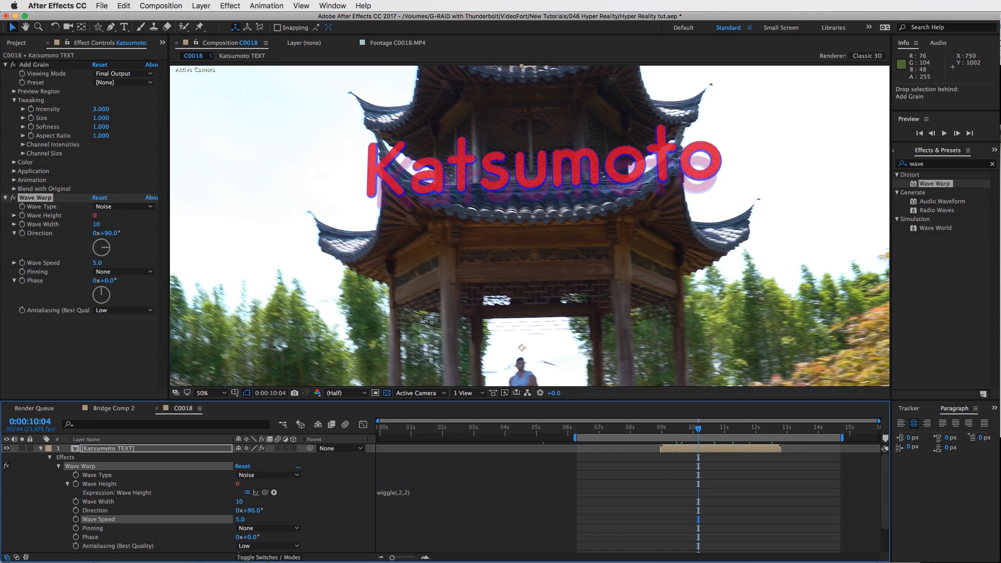
pyautogui.click(722, 433)
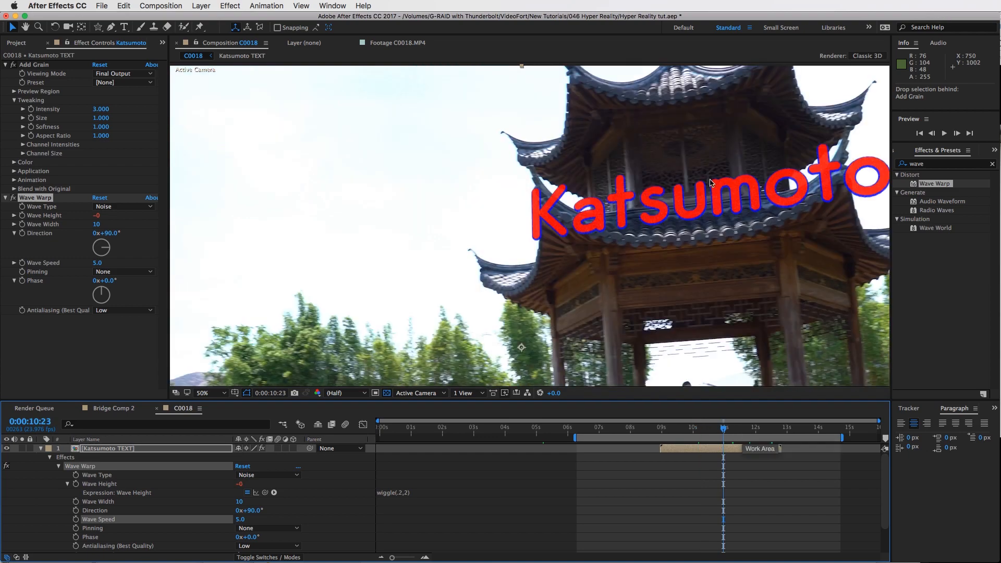
pyautogui.moveTo(746, 431); pyautogui.dragTo(754, 432)
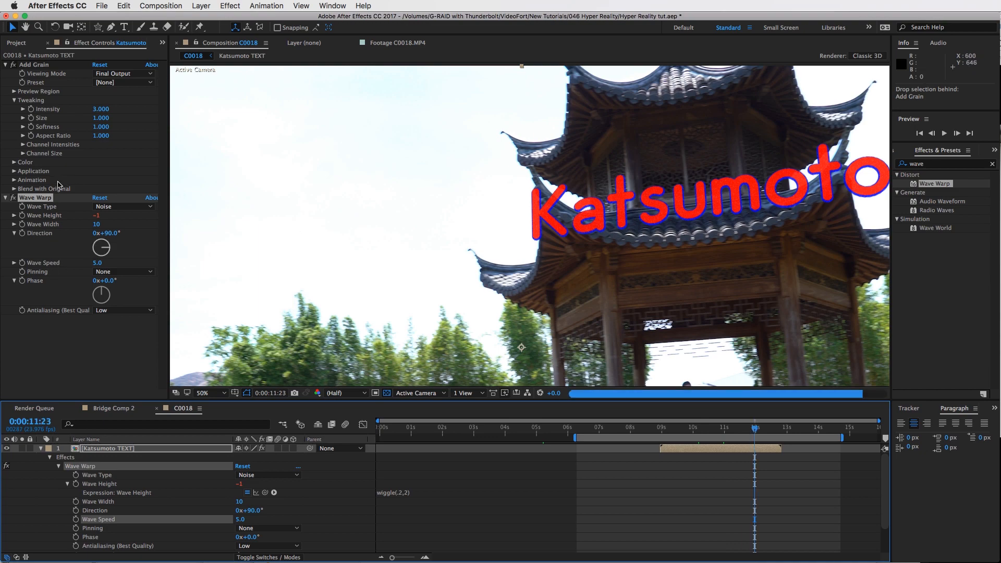
# Search the effects for glo and apply the Glow effect to the Katsumoto TEXT layer
pyautogui.click(5, 197)
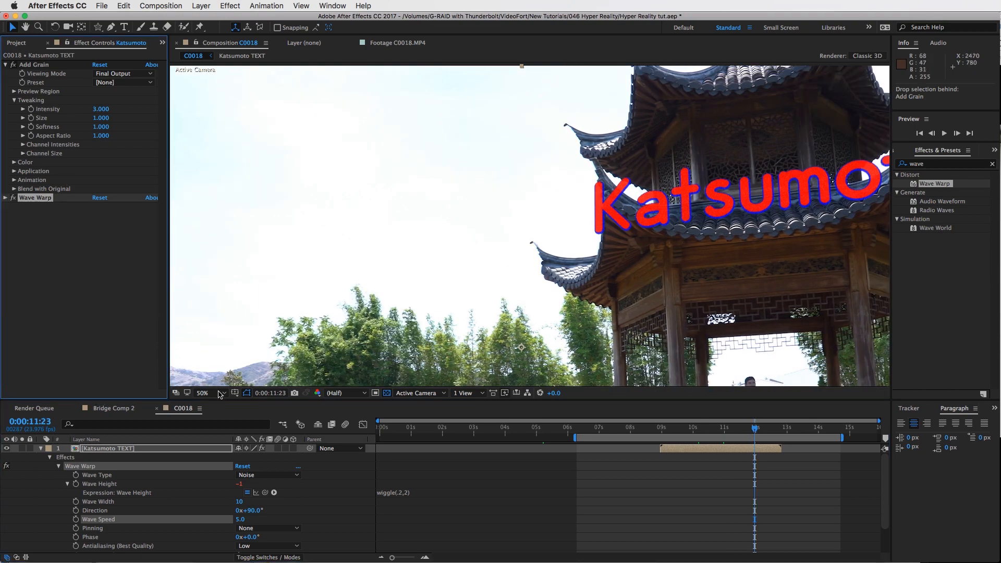
pyautogui.click(209, 393)
pyautogui.click(209, 402)
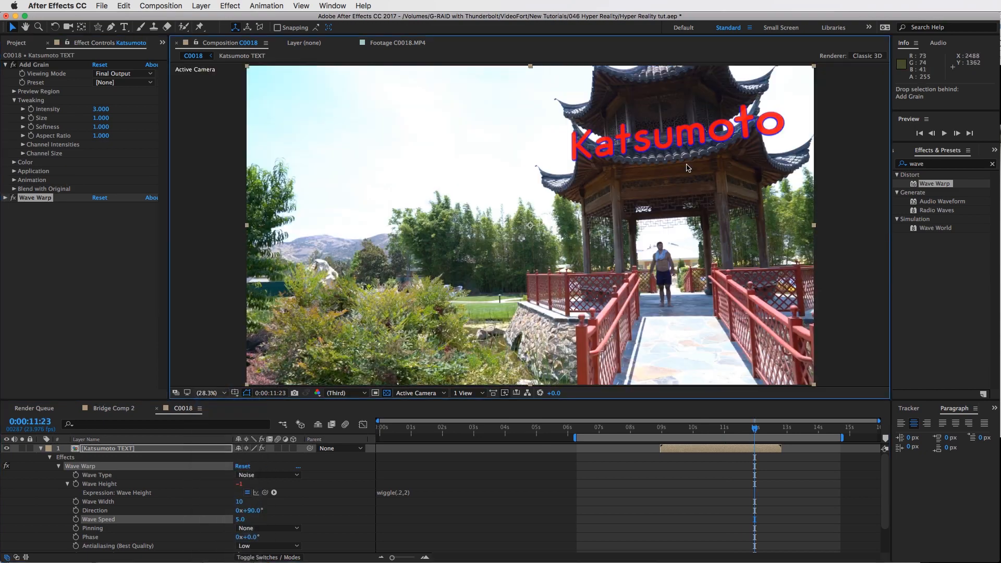
pyautogui.click(773, 428)
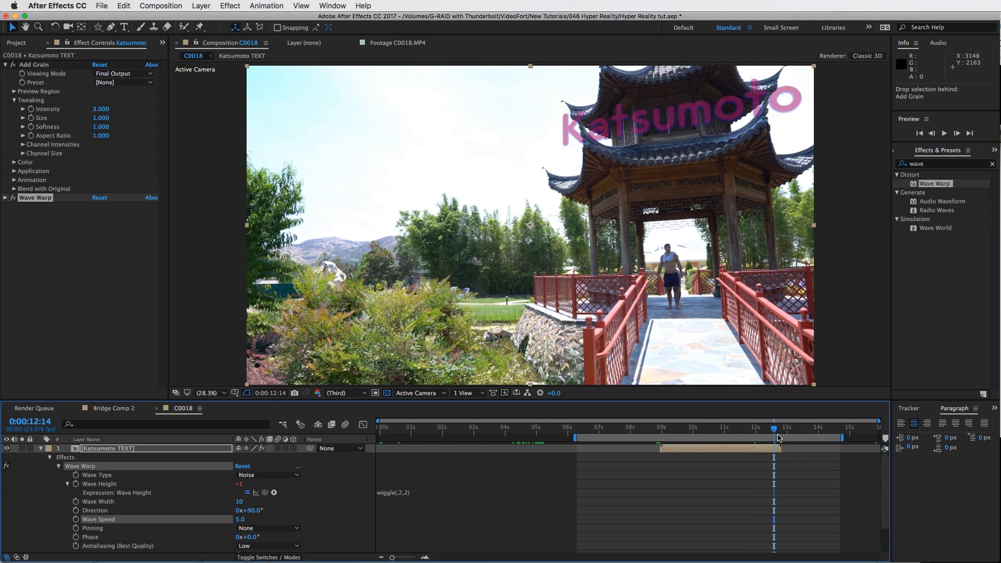
pyautogui.moveTo(747, 434); pyautogui.dragTo(692, 429)
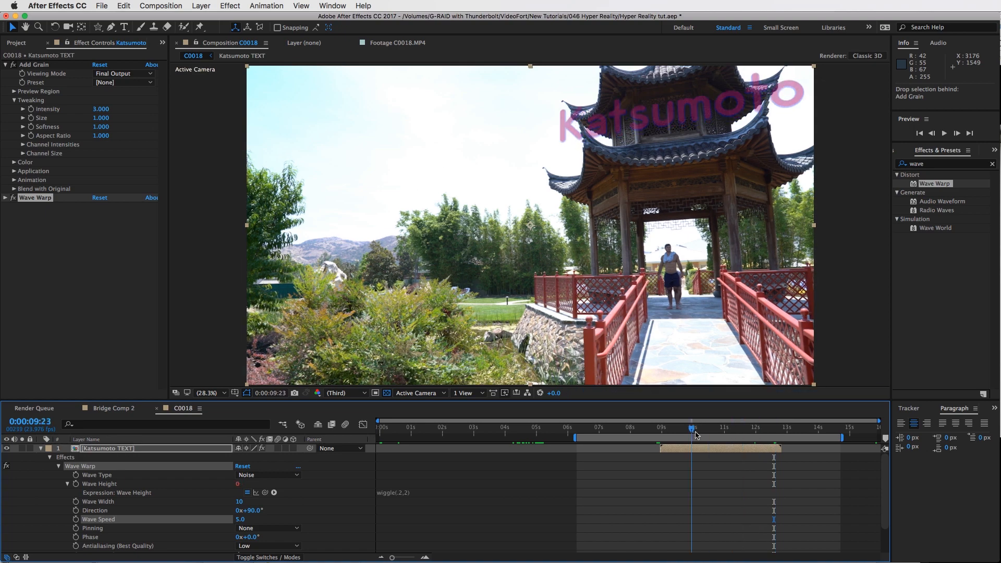
pyautogui.click(210, 446)
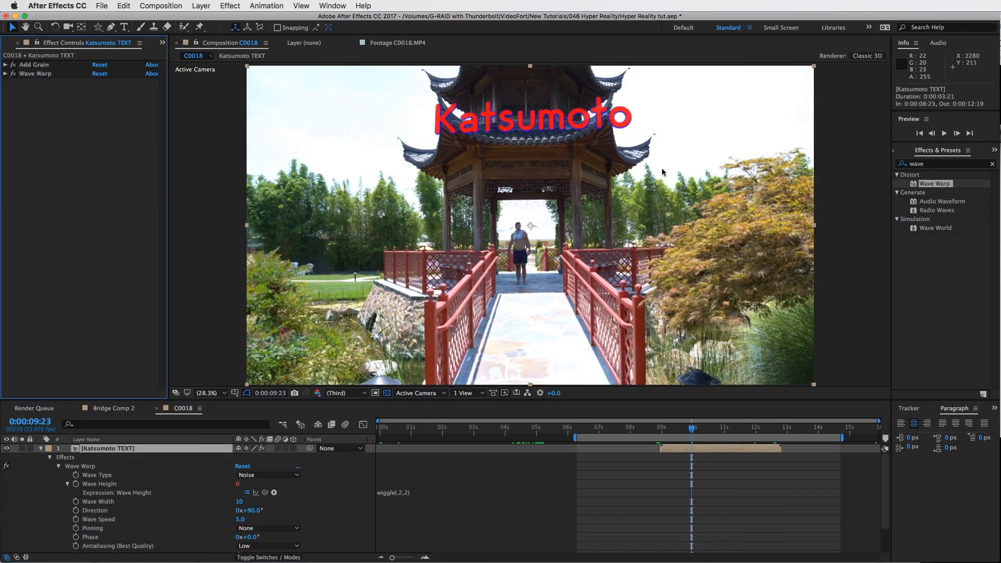
pyautogui.click(917, 165)
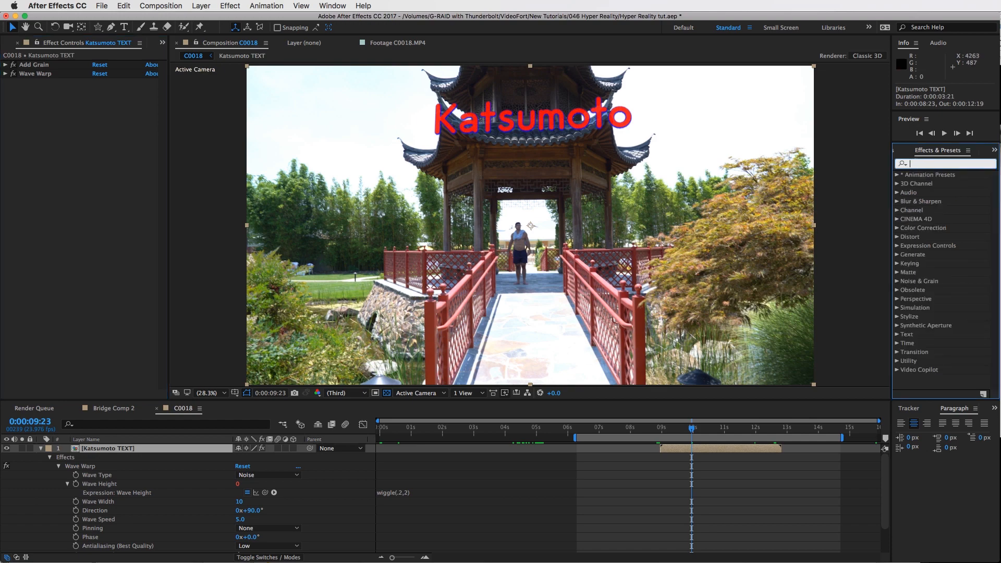
pyautogui.write('glo')
pyautogui.moveTo(935, 227); pyautogui.dragTo(77, 180)
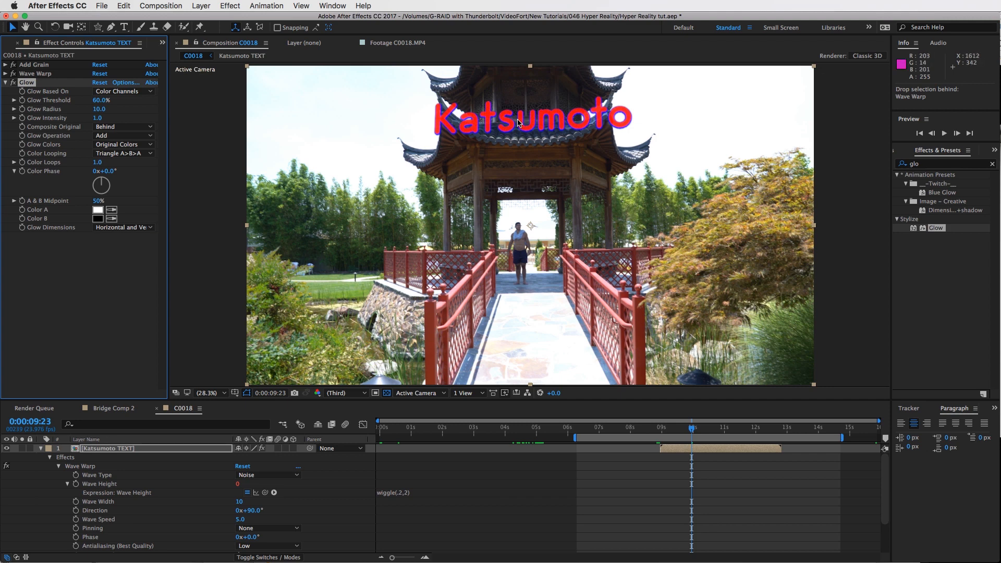
# Set the Katsumoto TEXT layer's opacity to 80%
pyautogui.click(129, 450)
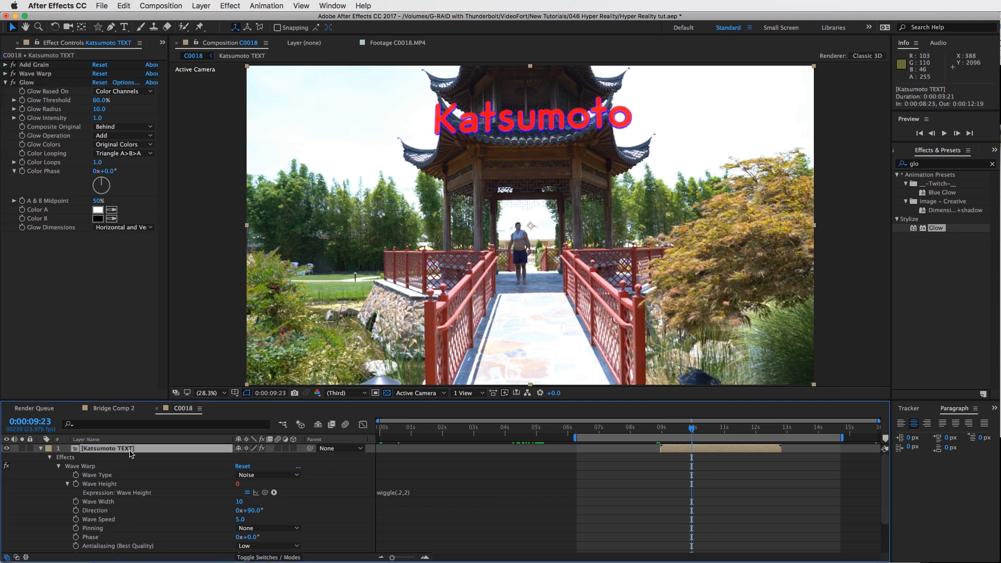
pyautogui.press('u')
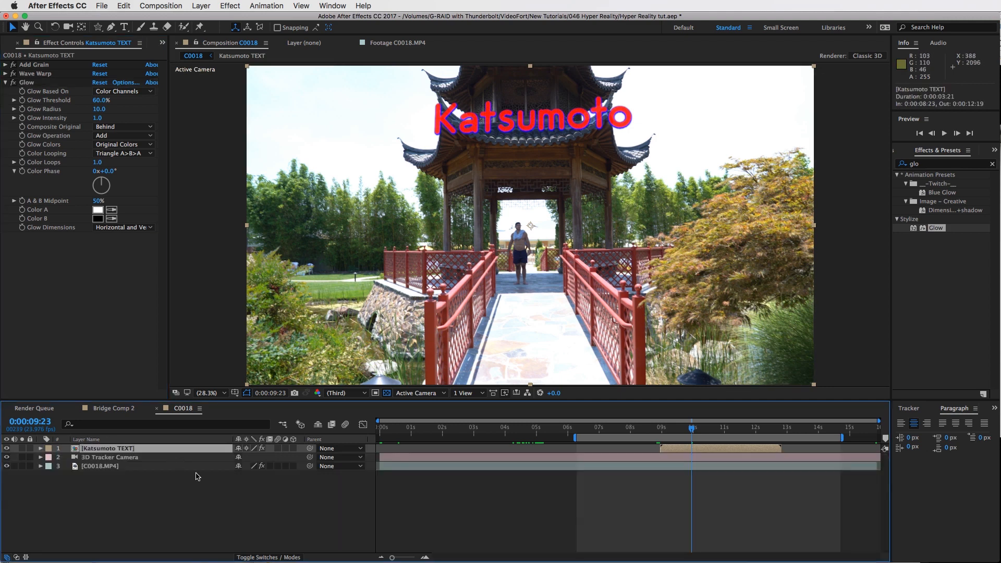
pyautogui.press('t')
pyautogui.click(242, 459)
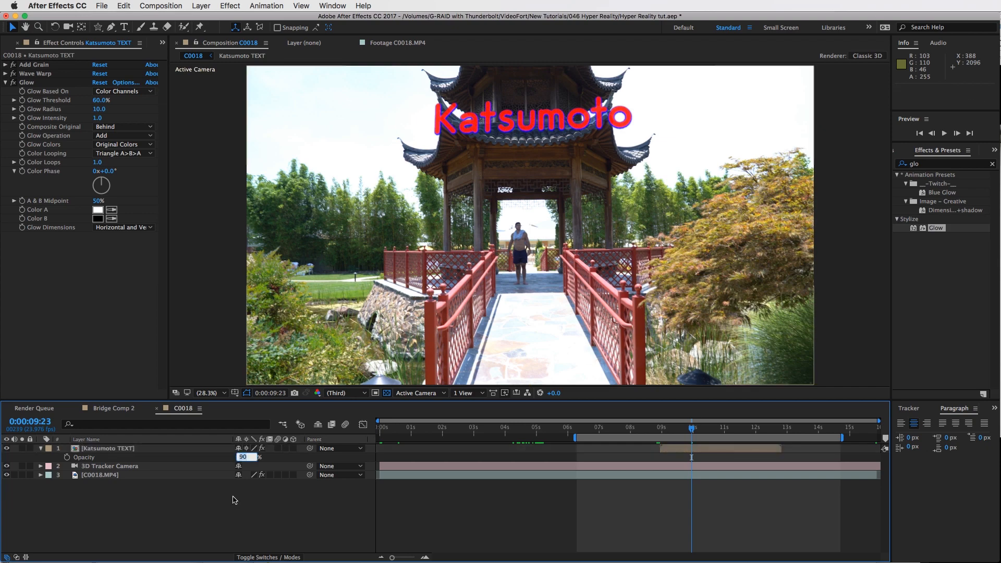
pyautogui.write('80')
pyautogui.press('Return')
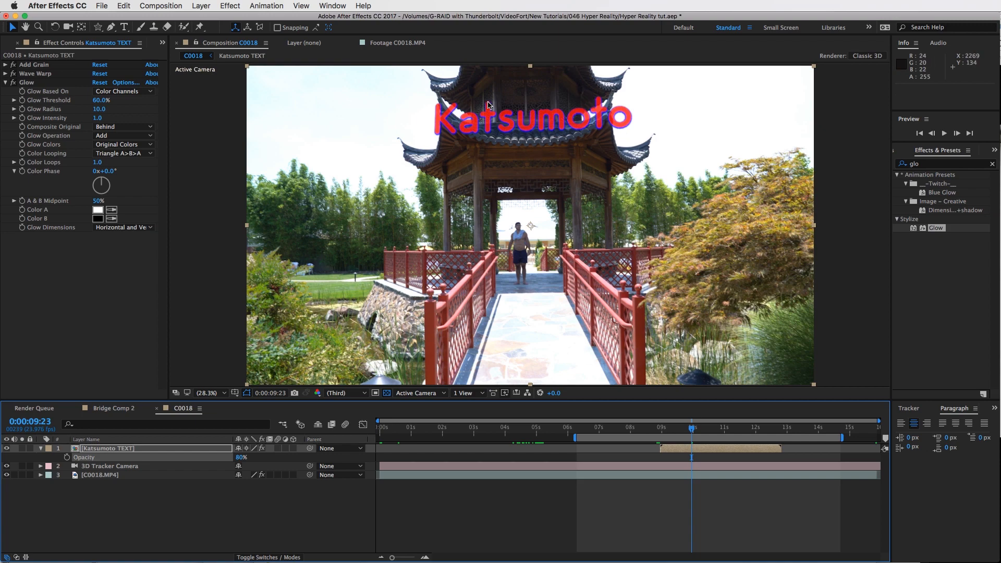
# Set Glow Radius to 8 and Glow Intensity to 1.1, and play the composition to check it
pyautogui.click(14, 83)
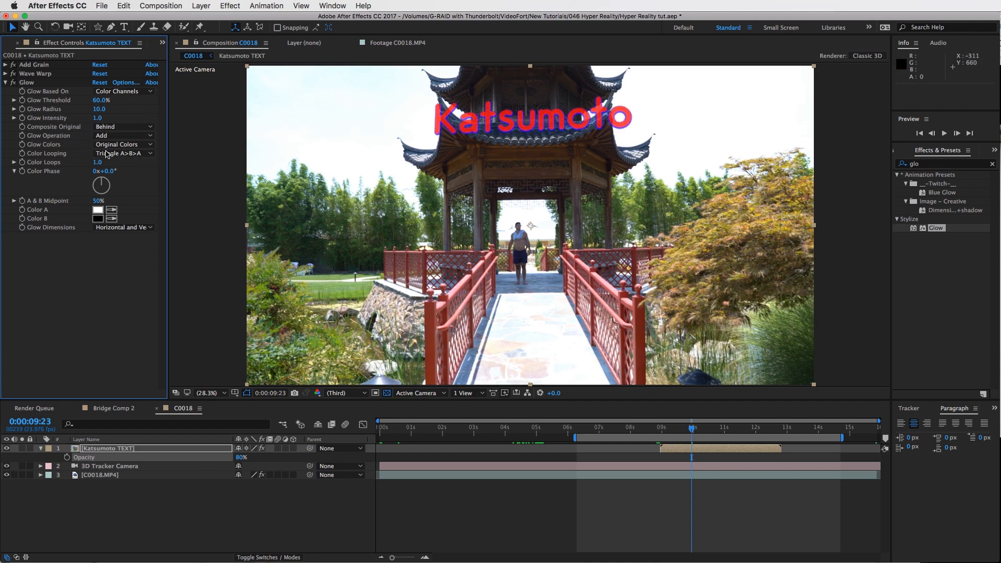
pyautogui.click(95, 110)
pyautogui.moveTo(98, 119); pyautogui.dragTo(101, 119)
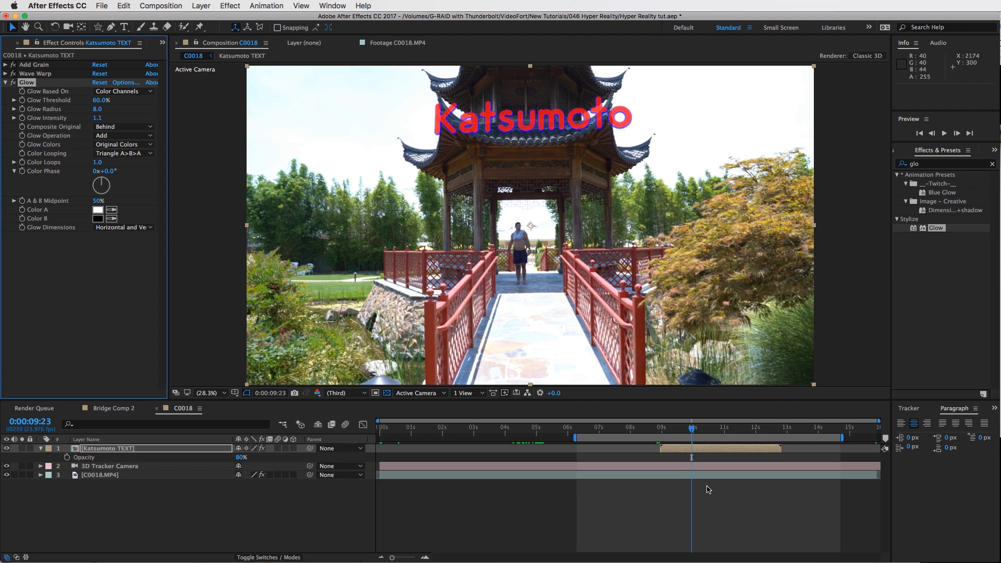
pyautogui.press('space')
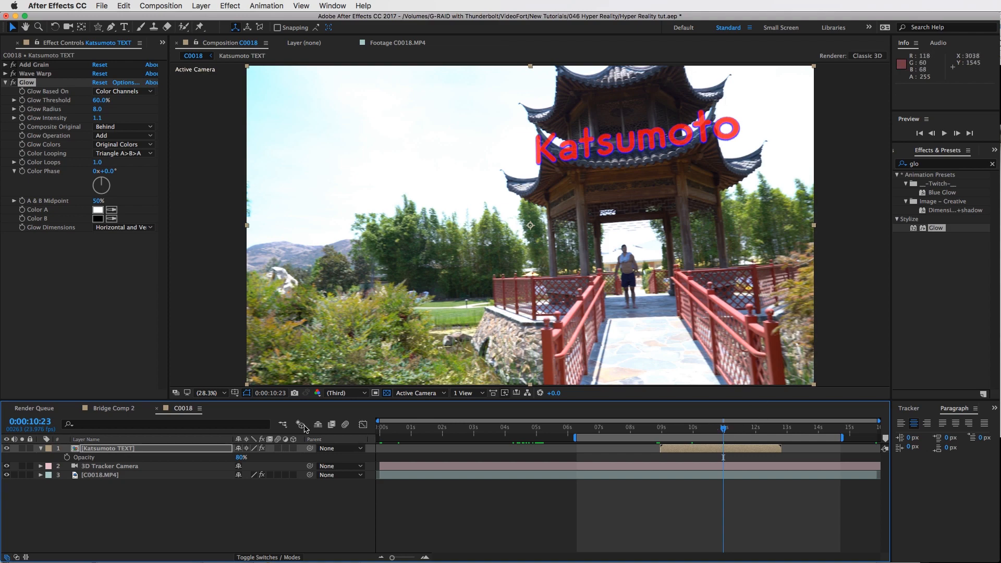
# Switch to Bridge Comp 2 and play through it to review the finished reference effects
pyautogui.click(104, 408)
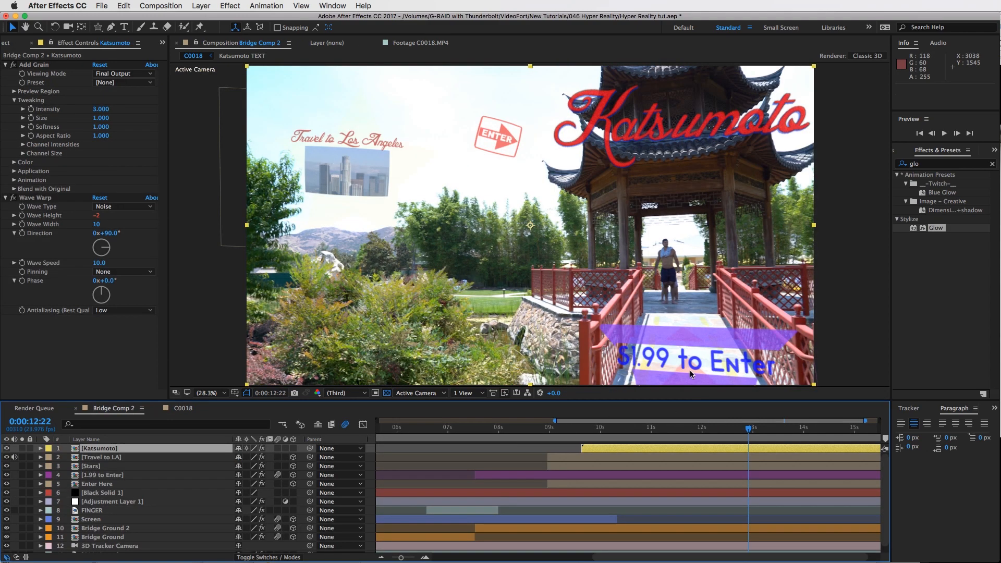
pyautogui.moveTo(692, 437); pyautogui.dragTo(581, 430)
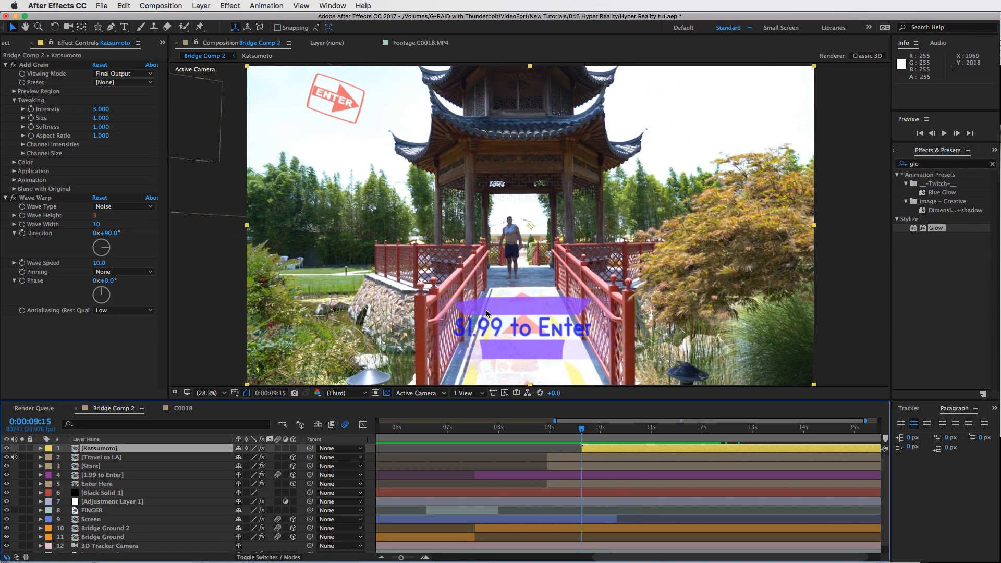
pyautogui.moveTo(582, 432); pyautogui.dragTo(567, 433)
pyautogui.press('pageup')
pyautogui.press('pageup')
pyautogui.press('pageup')
pyautogui.moveTo(416, 430)
pyautogui.mouseDown()
pyautogui.moveTo(354, 435)
pyautogui.moveTo(397, 435)
pyautogui.mouseUp()
pyautogui.press('space')
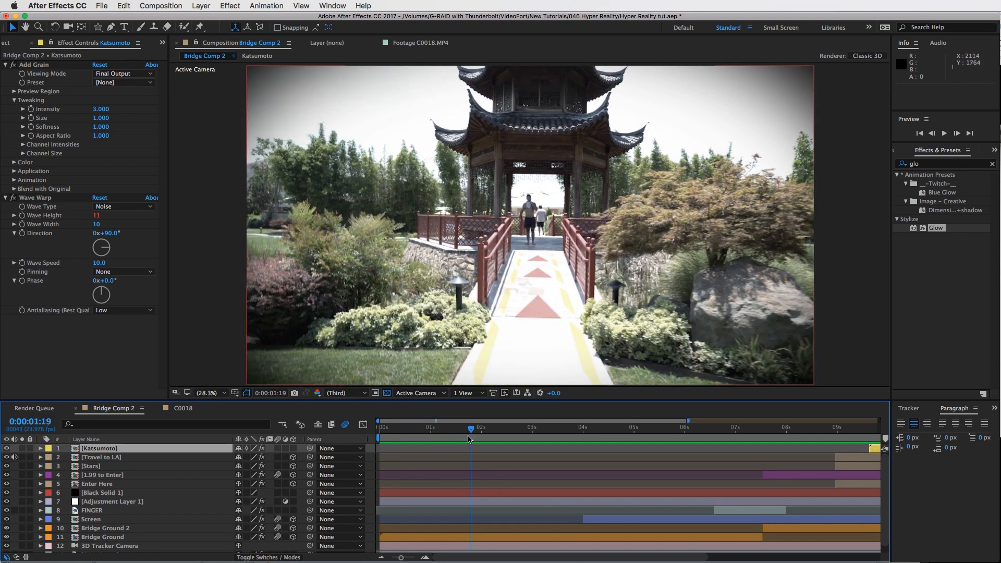
pyautogui.press('space')
pyautogui.press('space')
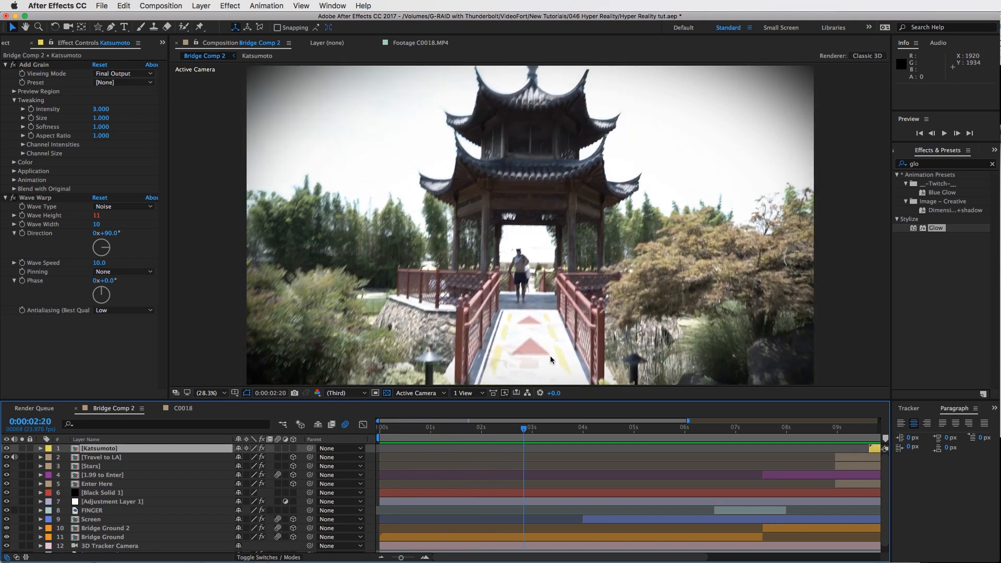
pyautogui.moveTo(567, 430); pyautogui.dragTo(694, 440)
pyautogui.press('space')
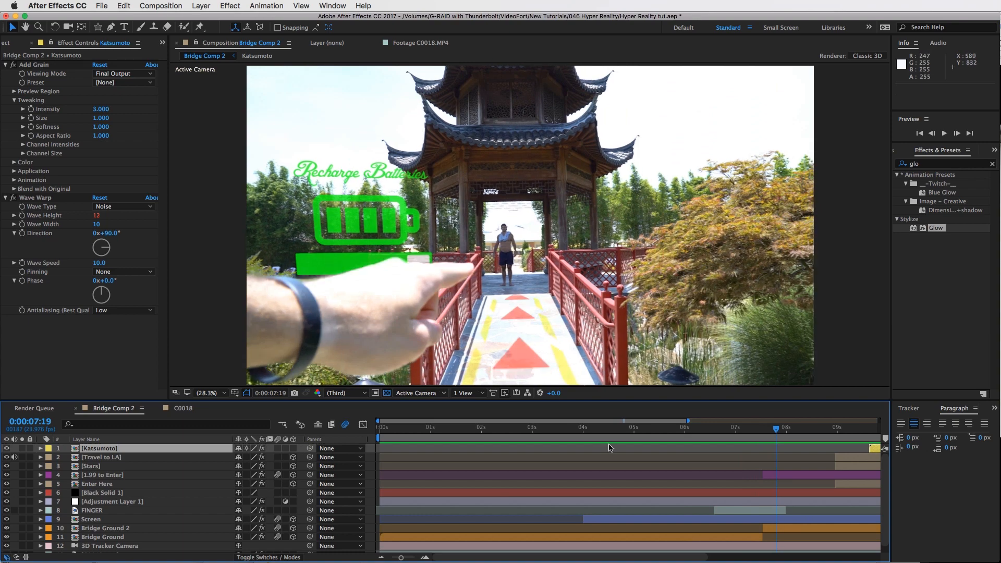
pyautogui.click(743, 431)
pyautogui.click(737, 428)
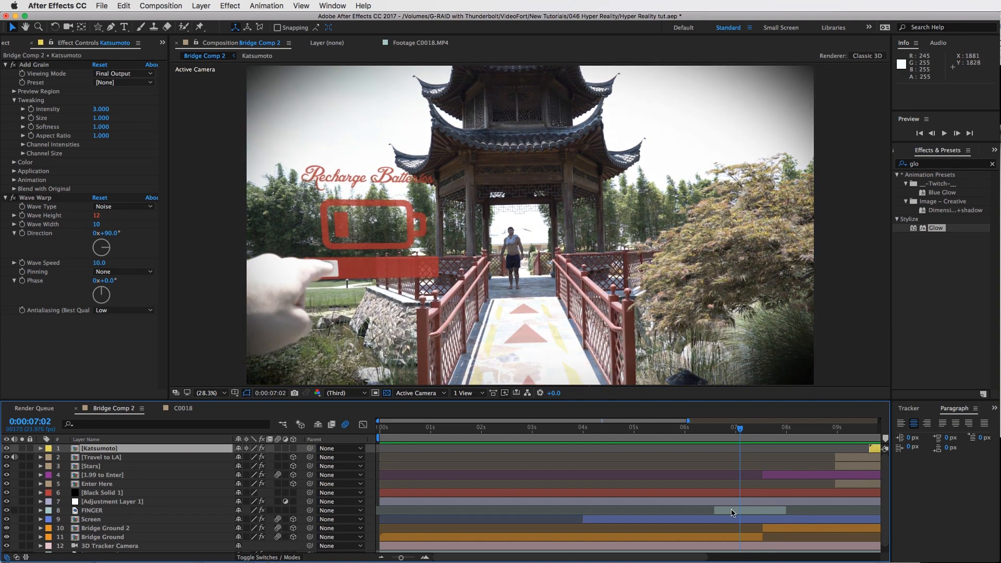
pyautogui.click(757, 511)
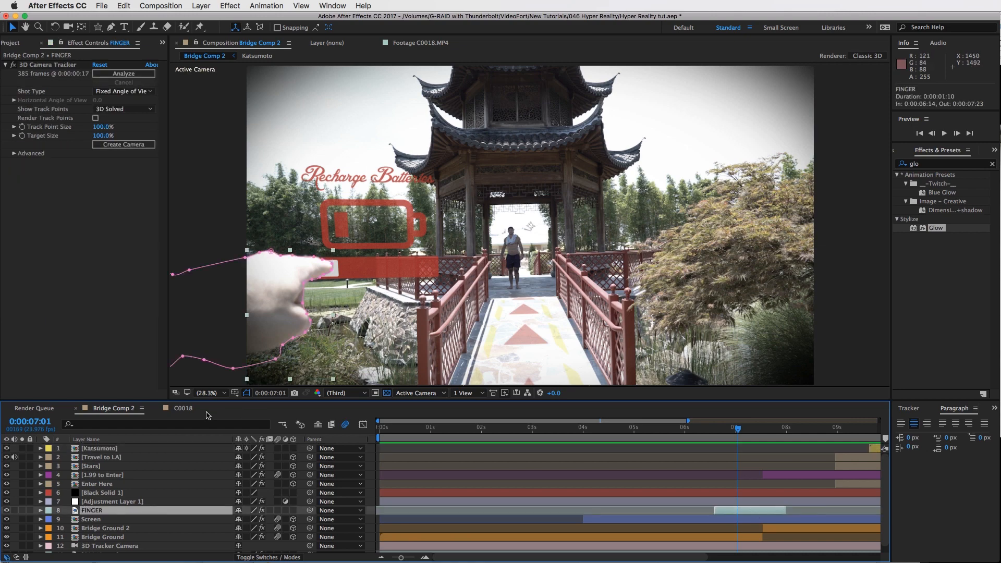
# Return to the C0018 composition and extend the work area start to about 0:00:02:12, then scrub the footage
pyautogui.click(181, 409)
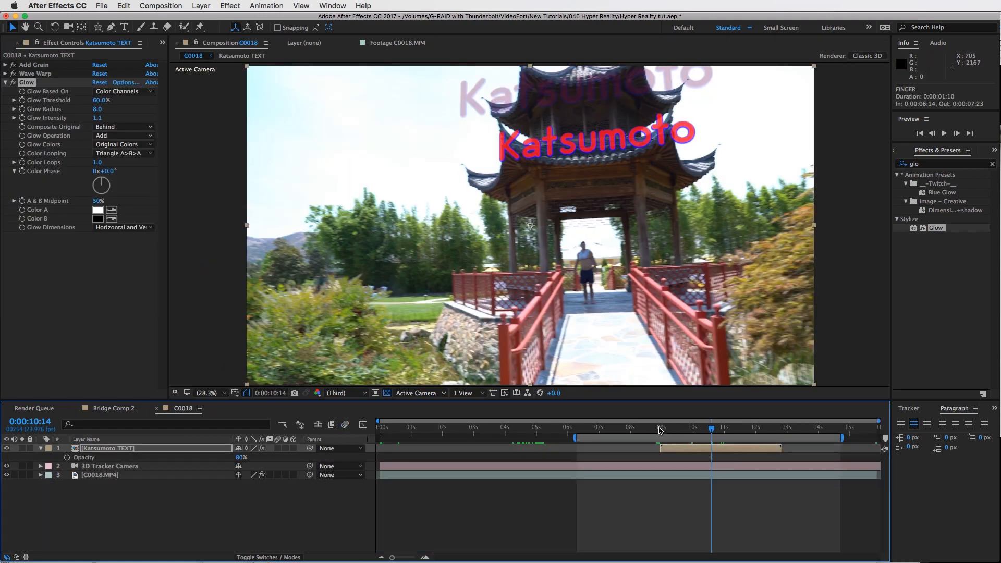
pyautogui.moveTo(659, 428); pyautogui.dragTo(453, 429)
pyautogui.click(637, 475)
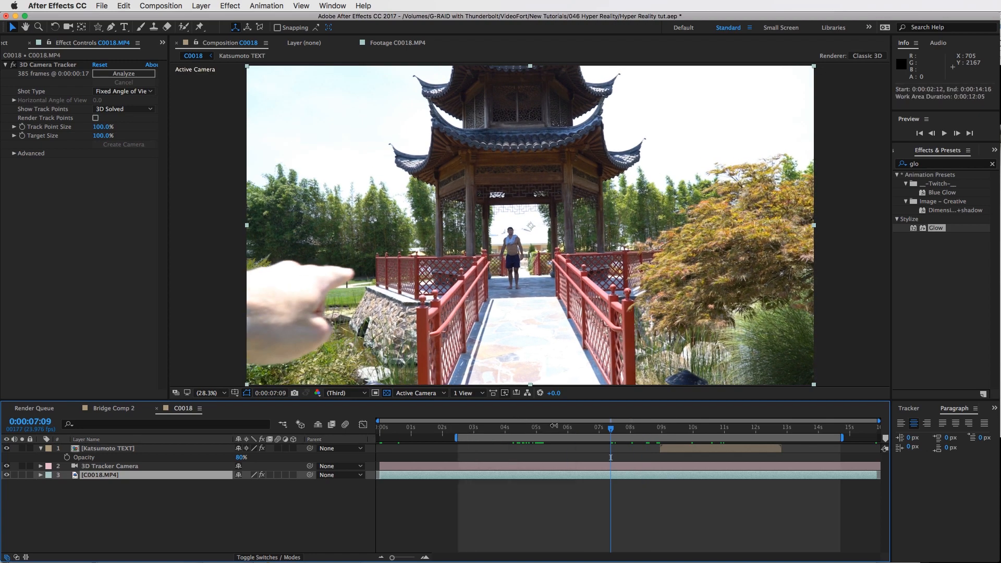
pyautogui.click(537, 428)
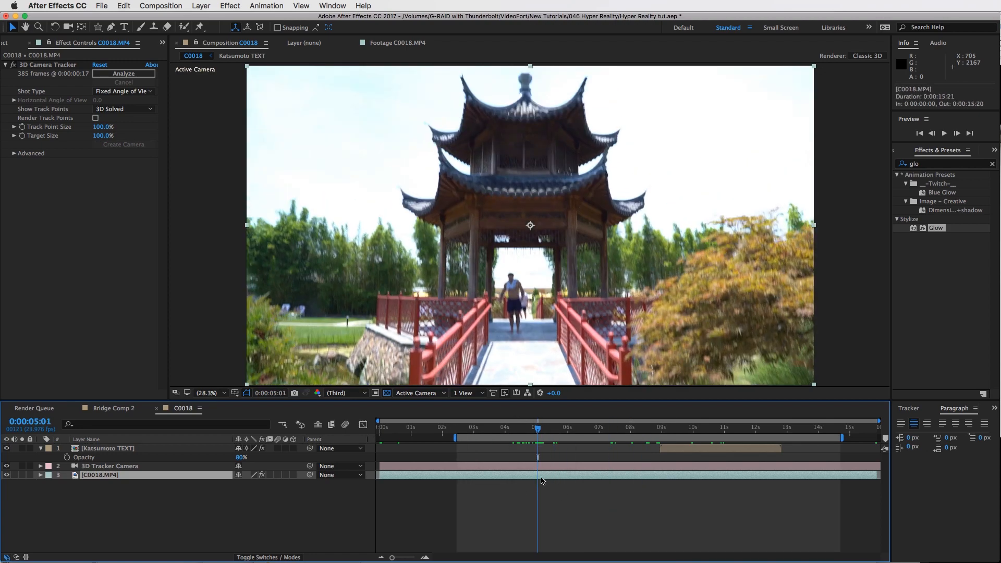
pyautogui.click(529, 428)
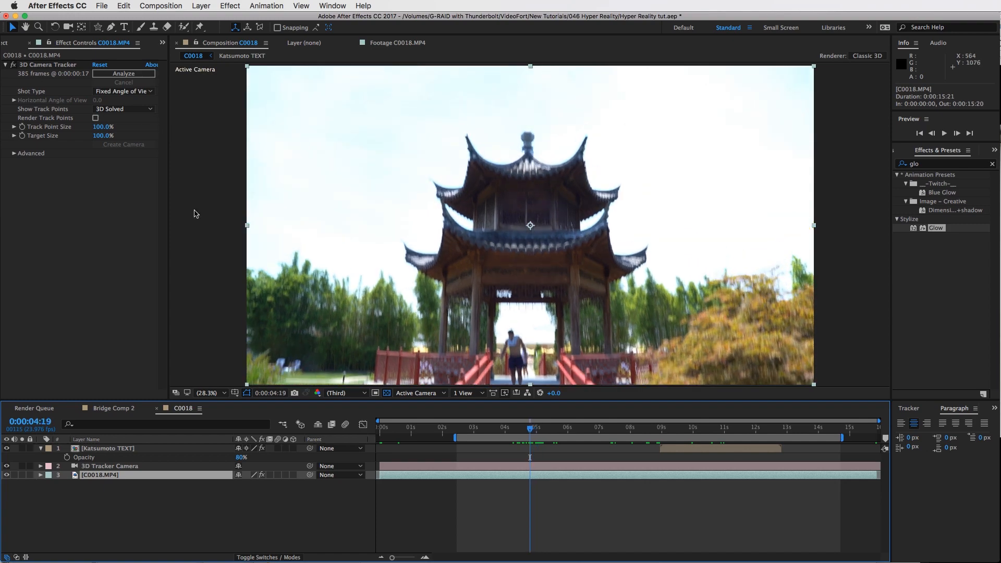
pyautogui.moveTo(485, 433); pyautogui.dragTo(584, 432)
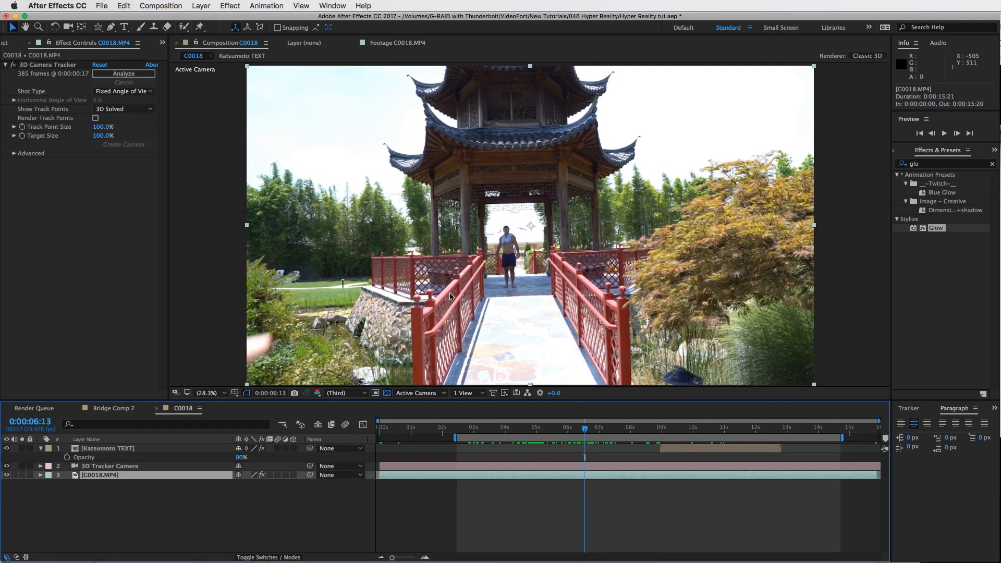
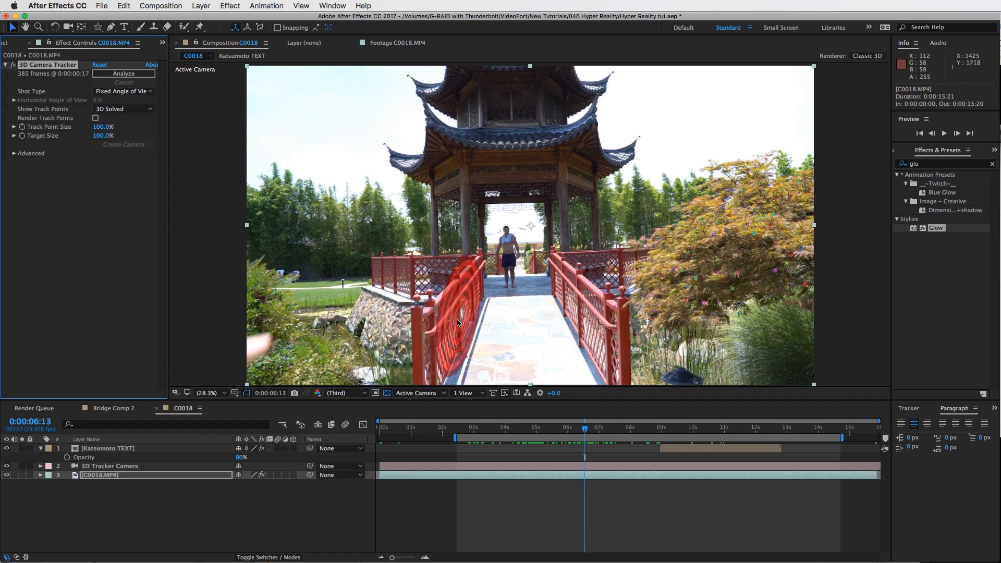
# Create a solid at a tracked point on the left bridge railing, select it and play the footage to check it
pyautogui.rightClick(458, 324)
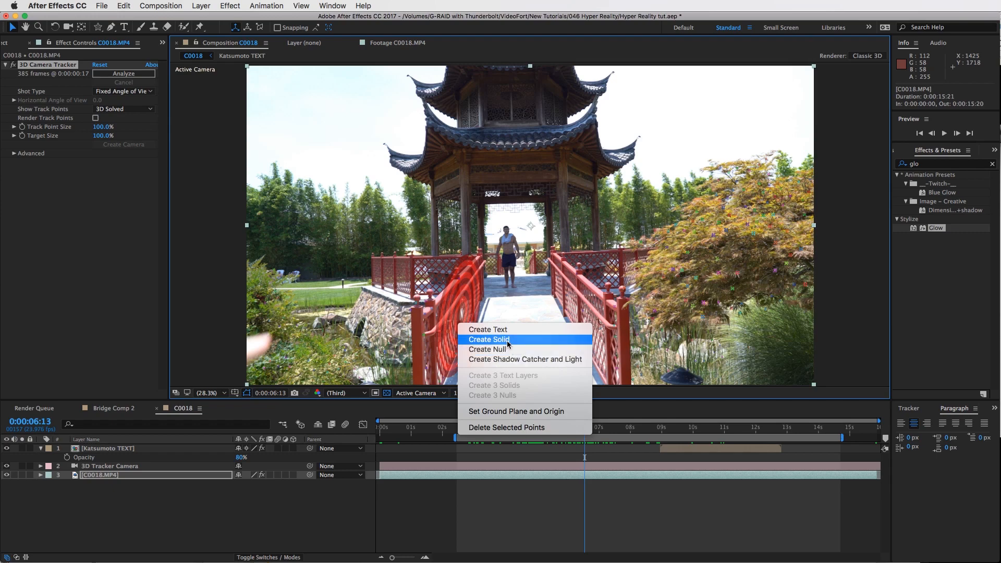
pyautogui.click(489, 339)
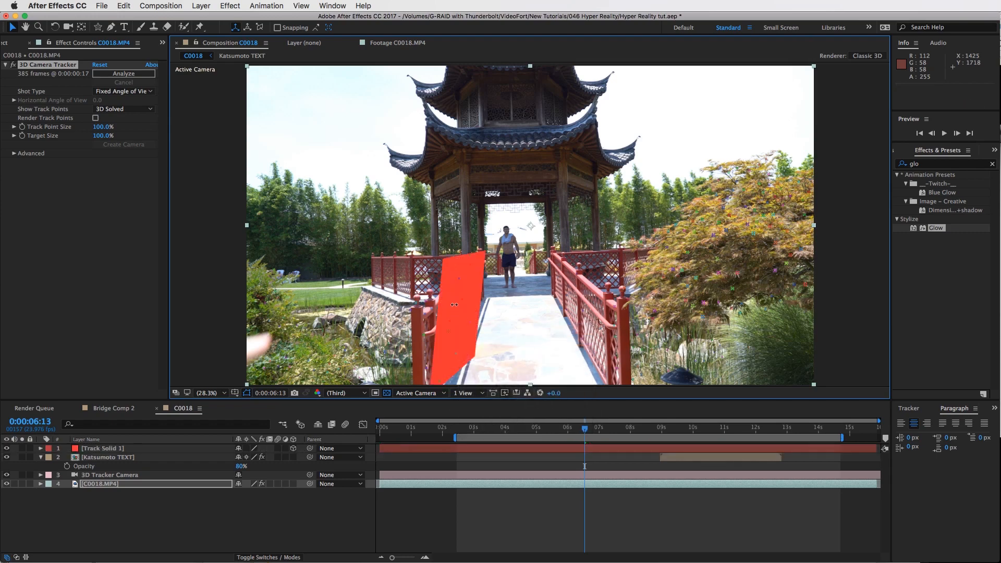
pyautogui.click(462, 332)
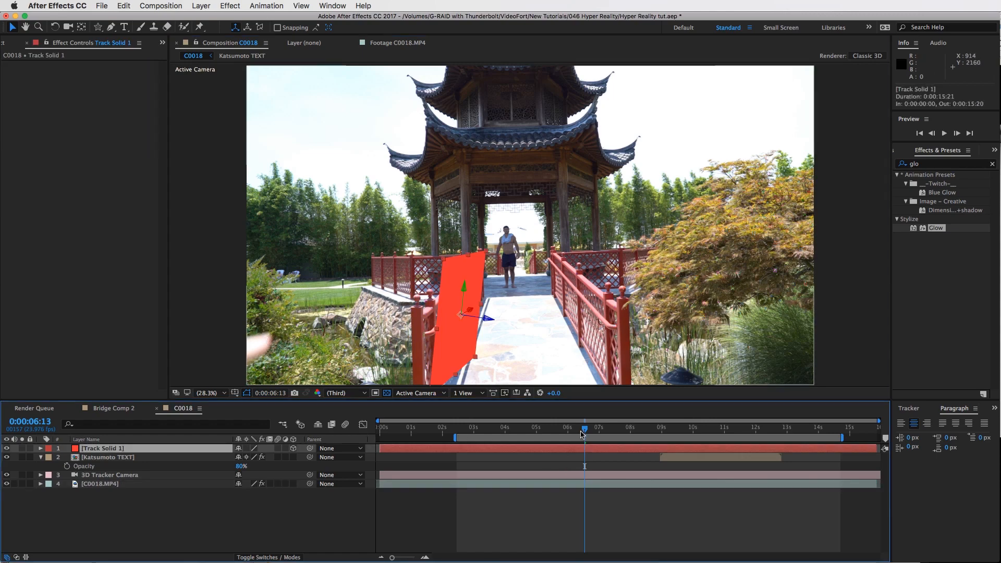
pyautogui.press('space')
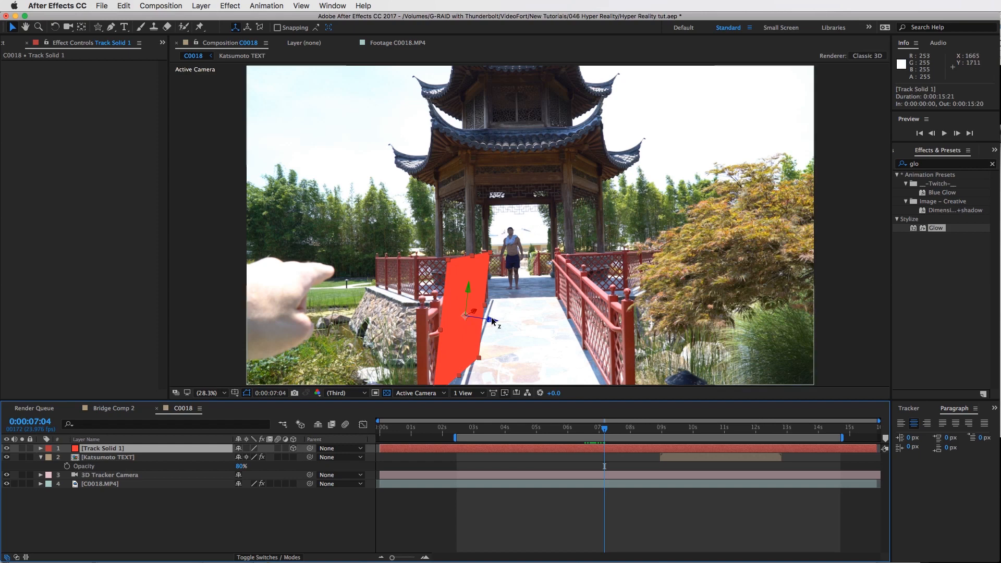
# Move the tracked solid left over the hand and rotate it to face the camera
pyautogui.moveTo(476, 318); pyautogui.dragTo(367, 275)
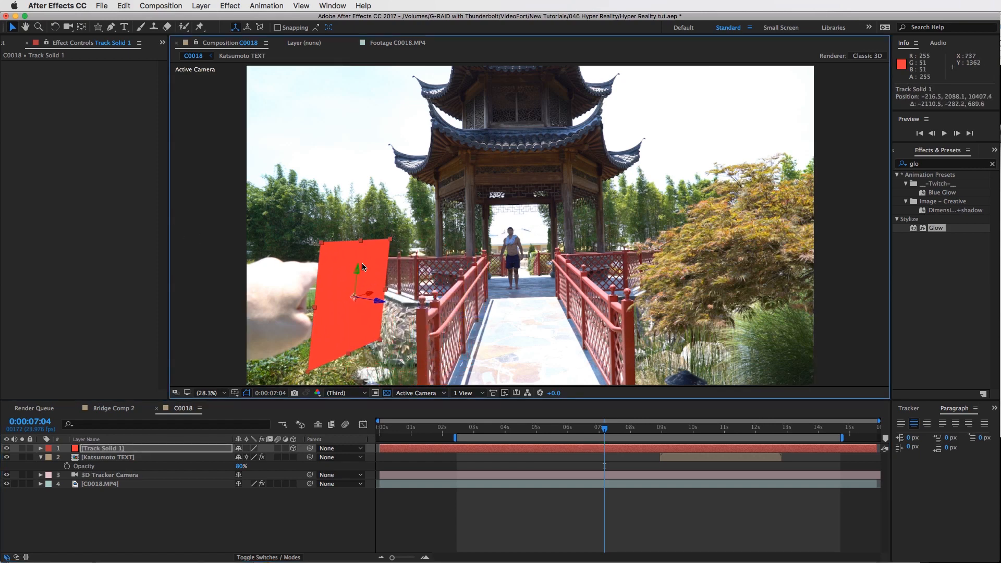
pyautogui.press('w')
pyautogui.moveTo(354, 269); pyautogui.dragTo(306, 198)
pyautogui.press('v')
# Scale the solid to 134% and fine-tune its rotation
pyautogui.press('s')
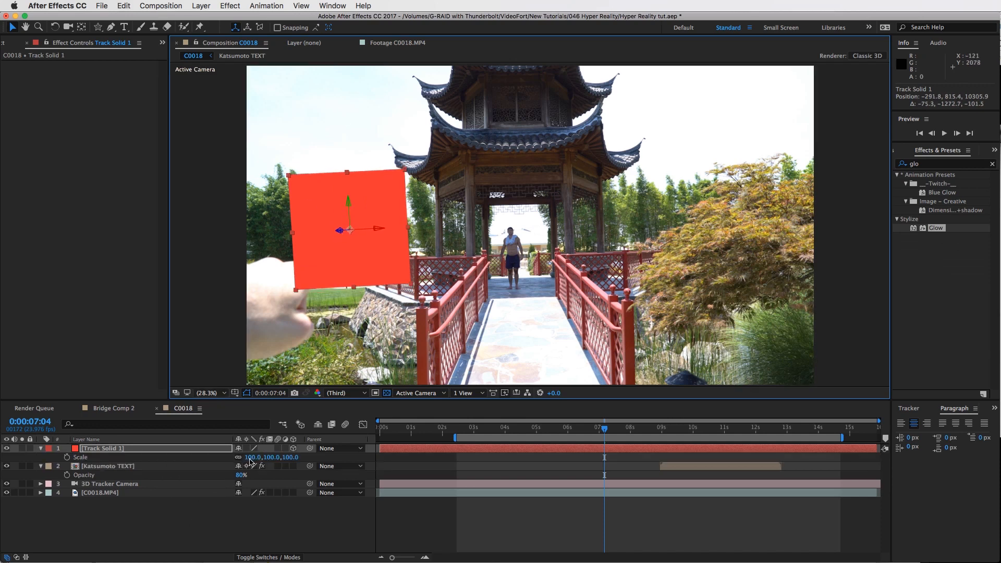
pyautogui.moveTo(253, 458); pyautogui.dragTo(265, 457)
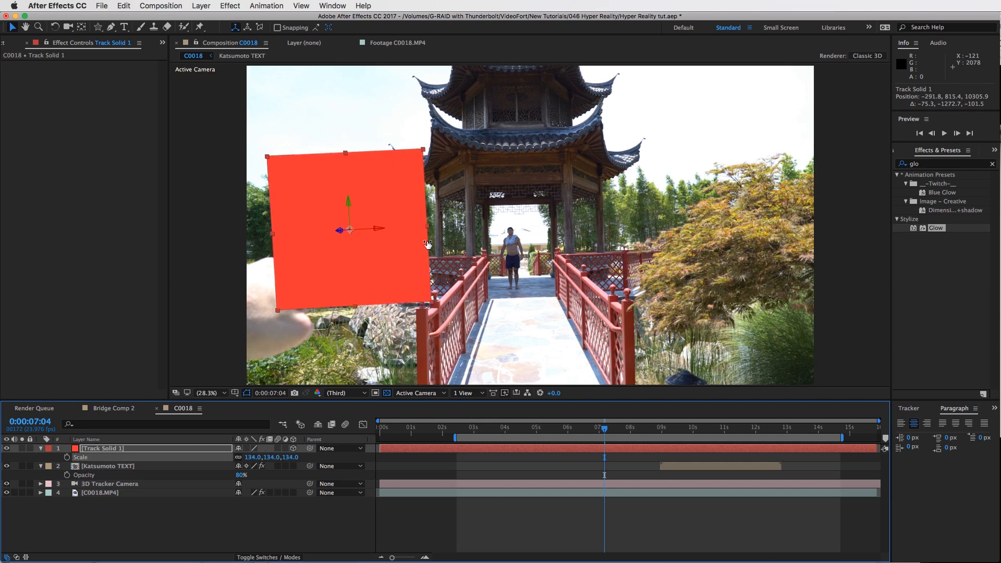
pyautogui.press('w')
pyautogui.moveTo(339, 233); pyautogui.dragTo(366, 280)
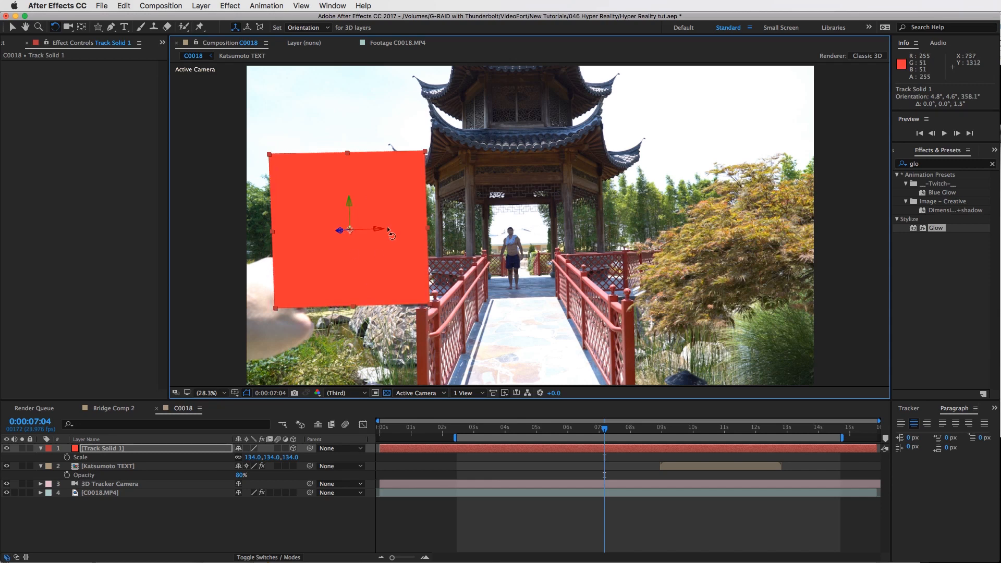
pyautogui.press('v')
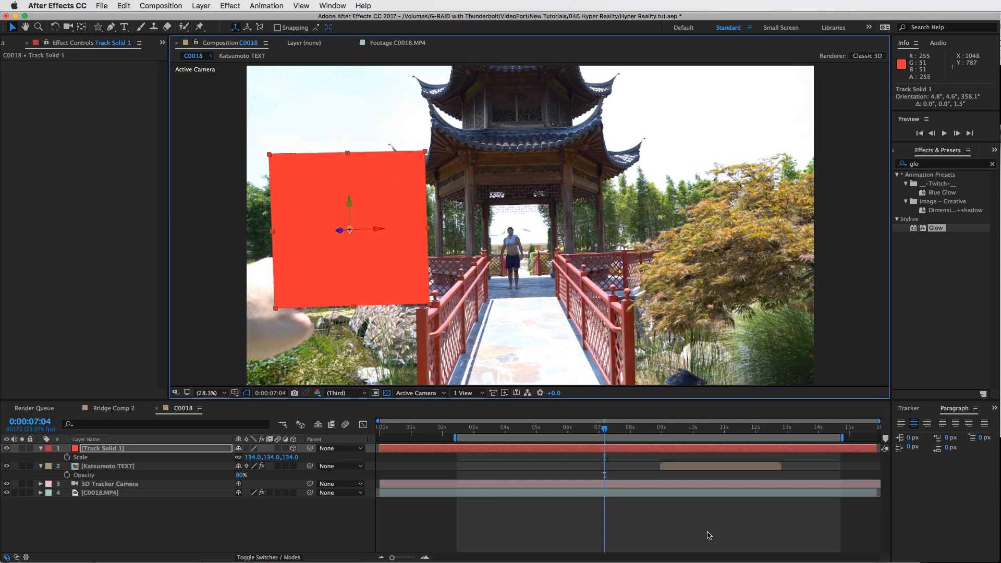
pyautogui.click(620, 456)
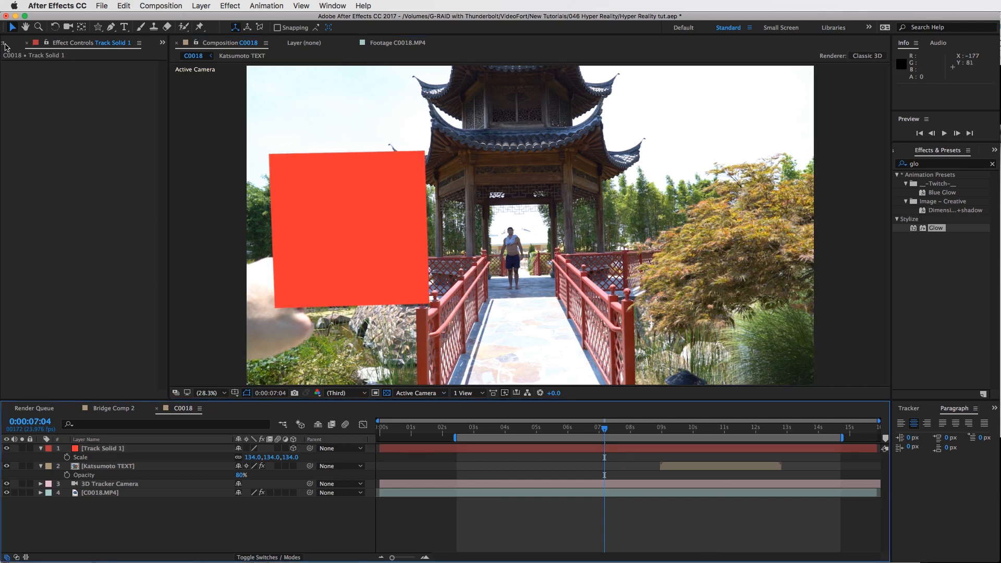
# Create a new 1080 x 1080 px composition named Recharge Batteries Screen
pyautogui.click(5, 44)
pyautogui.click(160, 6)
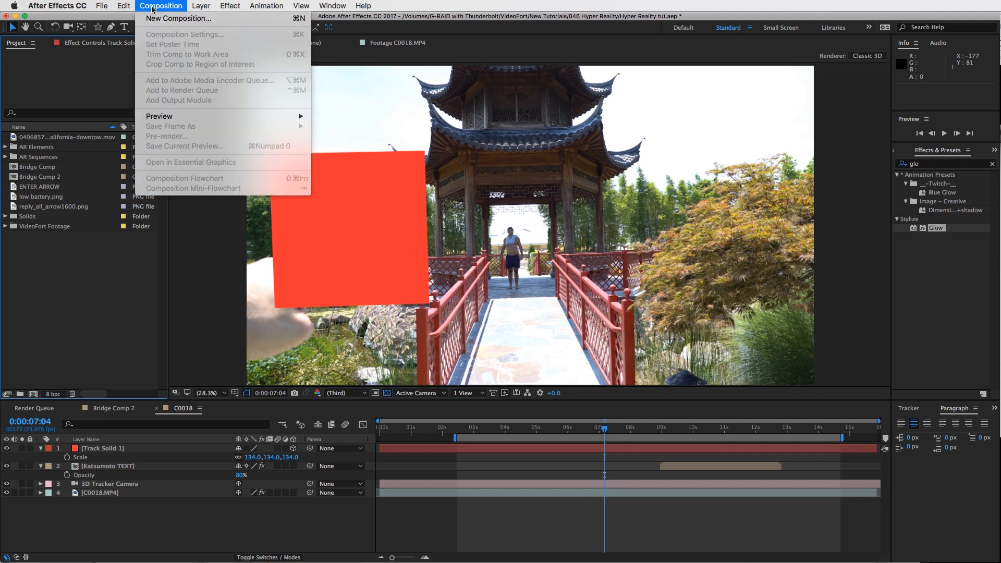
pyautogui.click(179, 18)
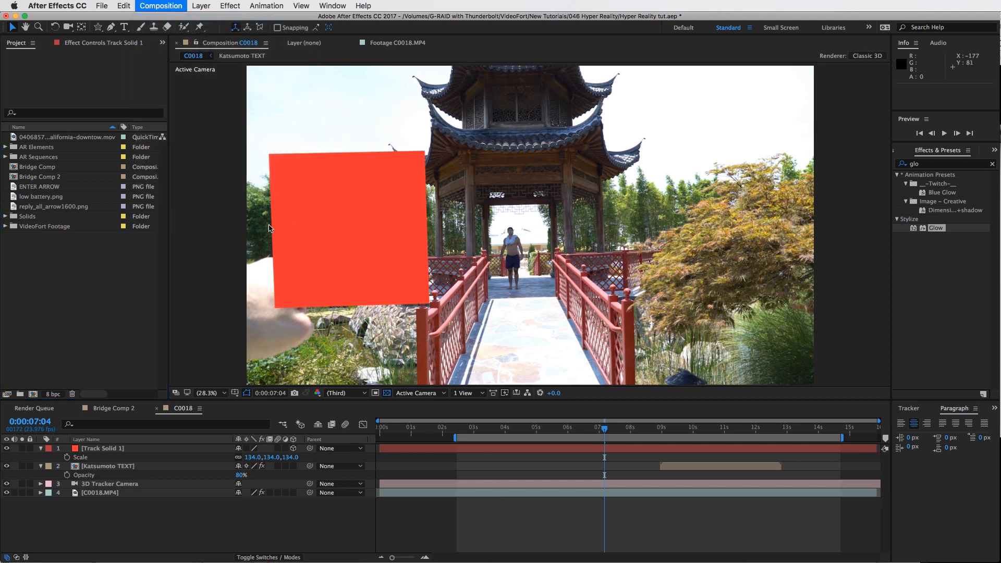
pyautogui.press('Tab')
pyautogui.write('1080')
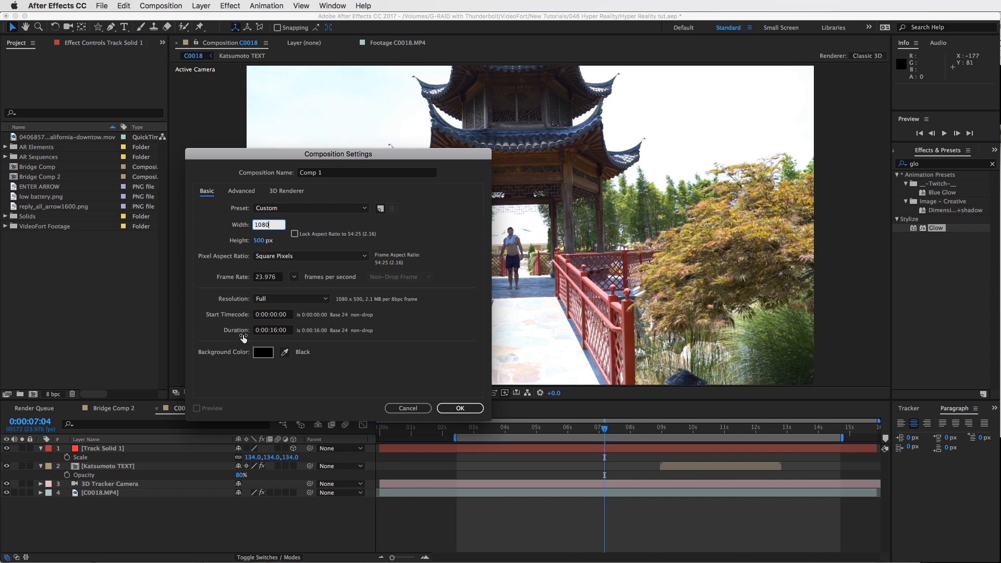
pyautogui.press('Tab')
pyautogui.write('1080')
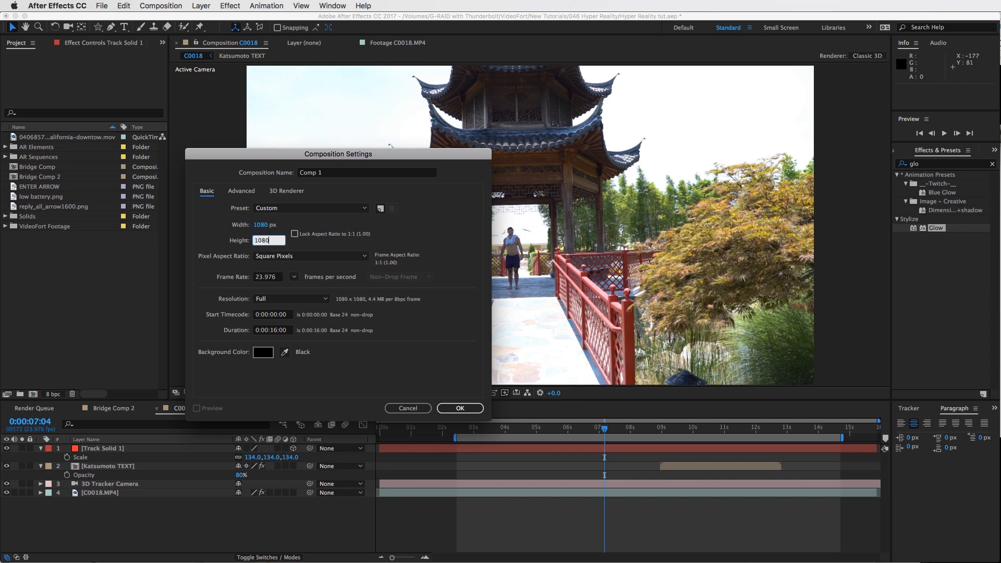
pyautogui.click(337, 176)
pyautogui.write('Recharge Bat')
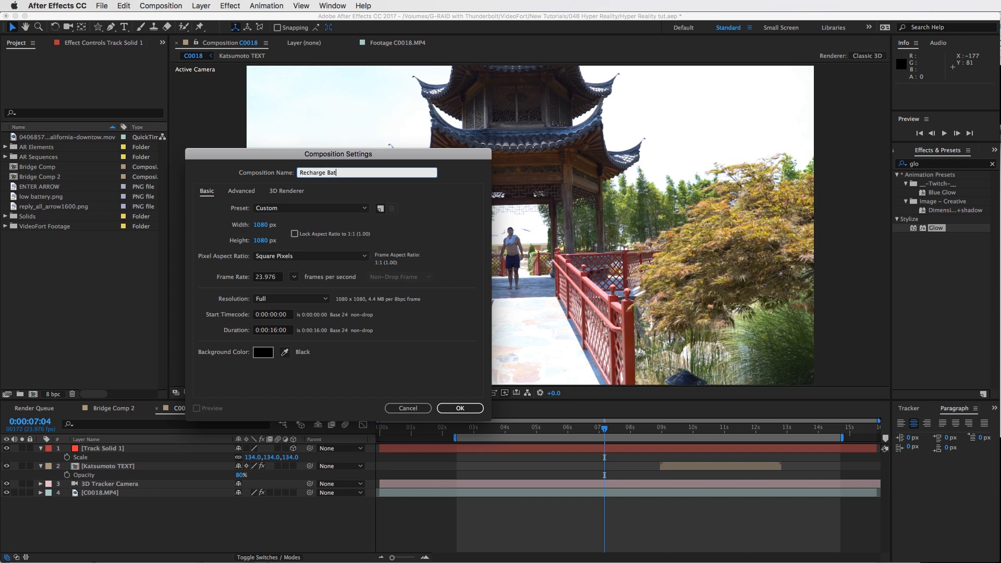
pyautogui.write('teries Screen')
pyautogui.press('Return')
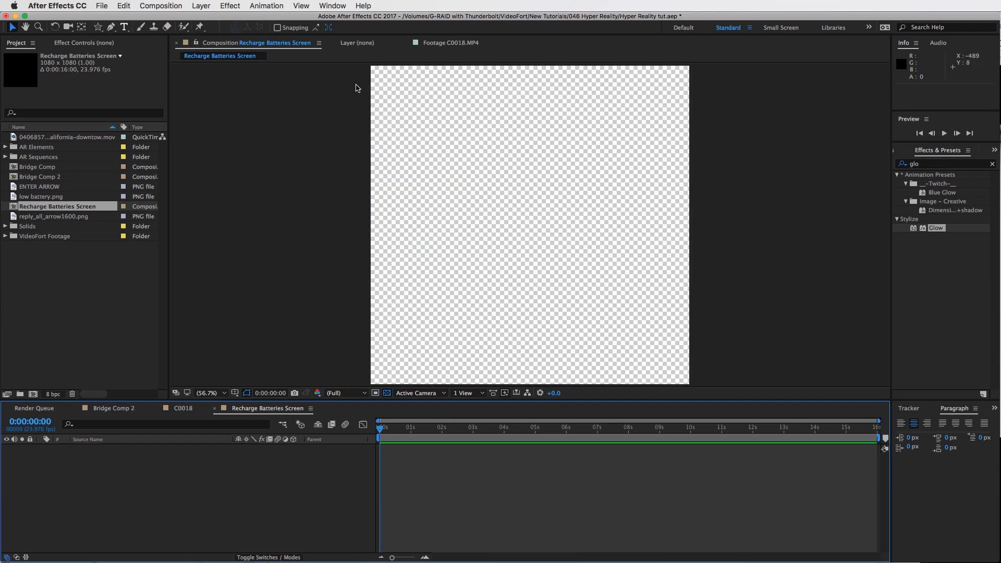
# Add a text layer reading Recharge Your Batteries
pyautogui.hotkey('ctrl', 't')
pyautogui.click(423, 108)
pyautogui.write('Recharge ')
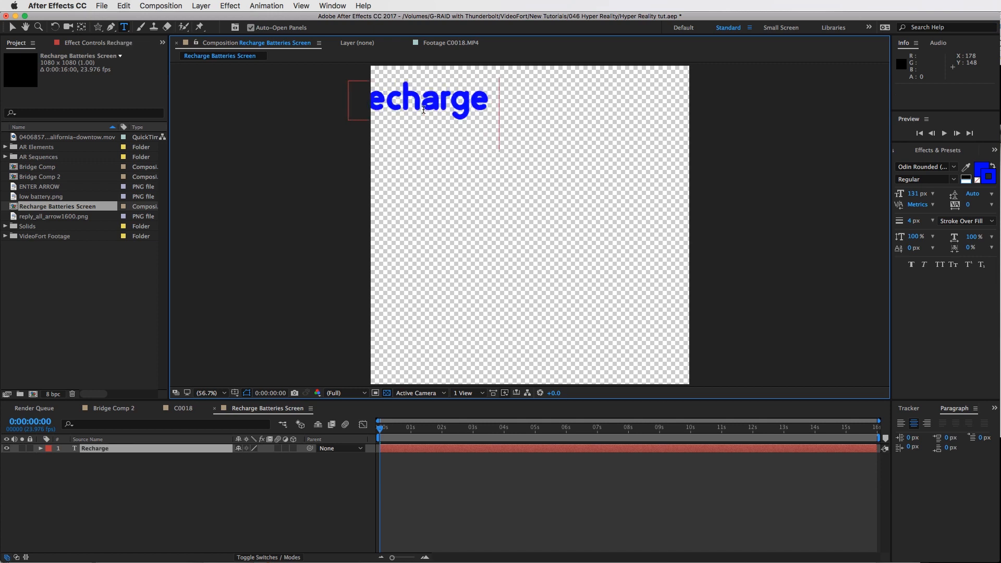
pyautogui.write('Your Batt')
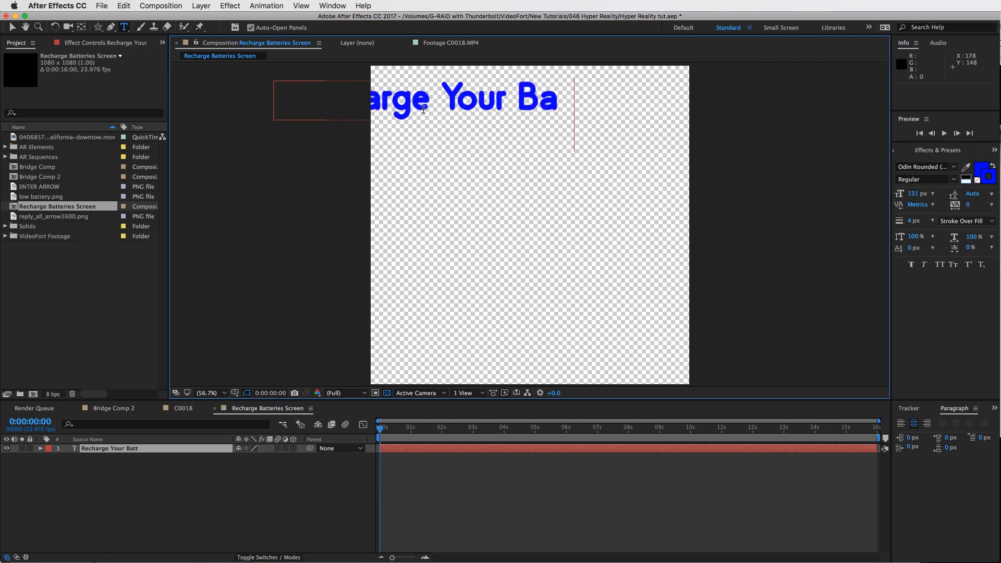
pyautogui.write('eries')
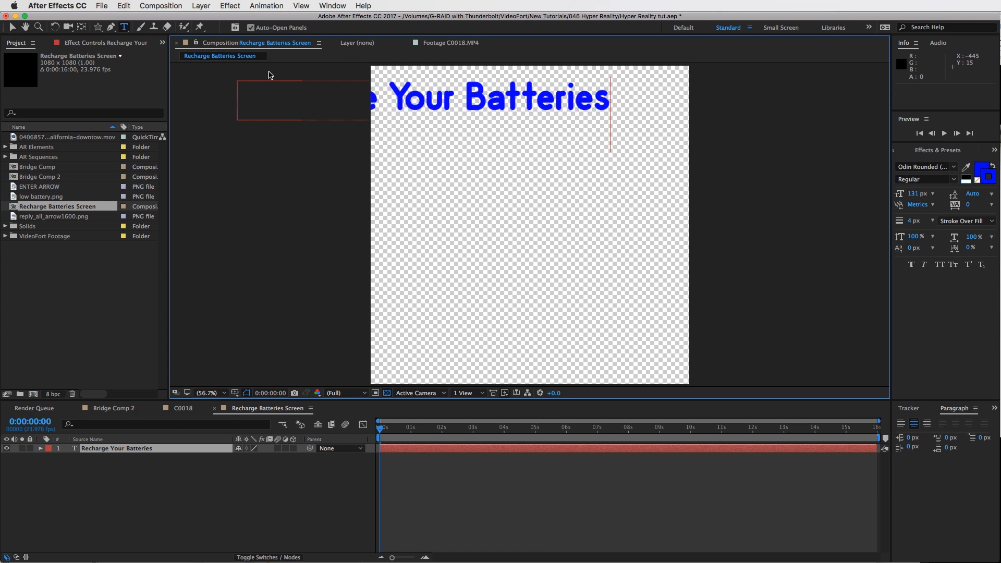
# Position the title near the top of the frame and set its font size to 100 px
pyautogui.click(12, 27)
pyautogui.moveTo(517, 85); pyautogui.dragTo(616, 107)
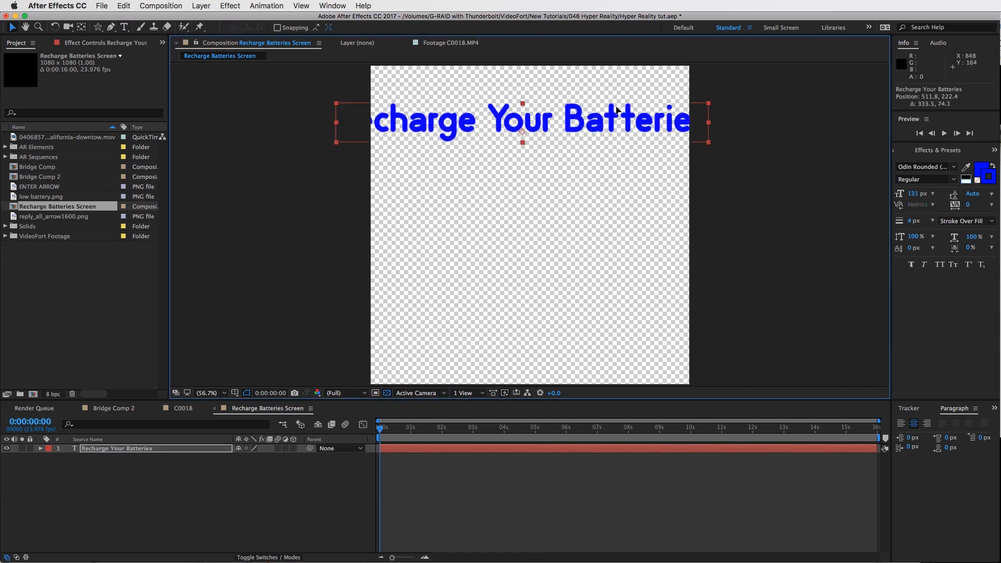
pyautogui.moveTo(904, 193); pyautogui.dragTo(608, 89)
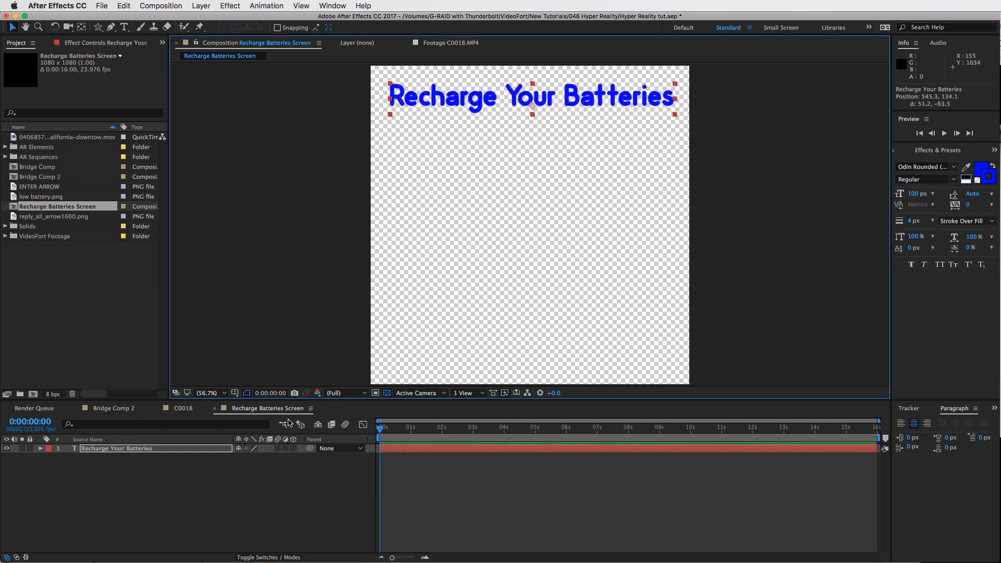
pyautogui.scroll(2, 273, 412)
pyautogui.click(270, 410)
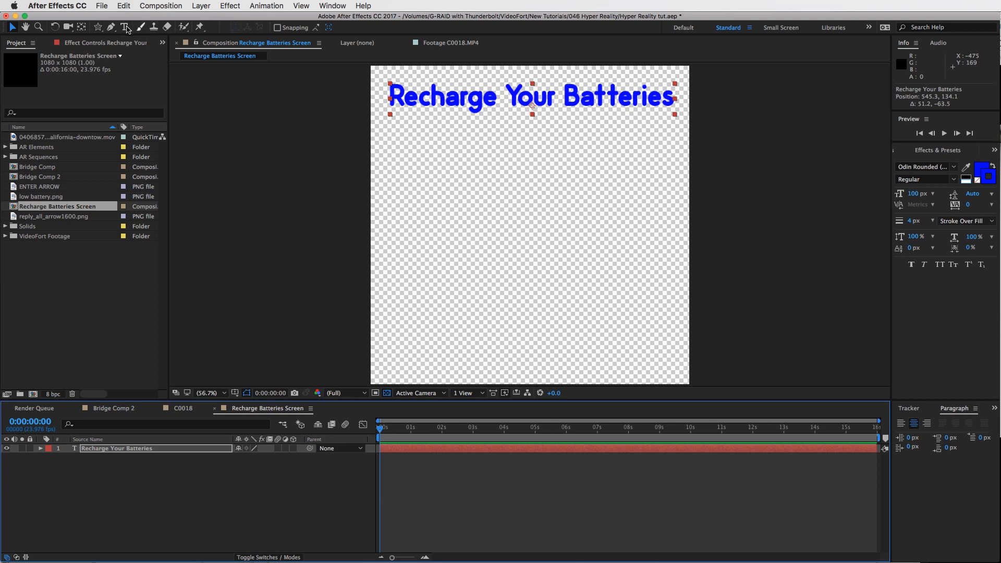
# Draw a rounded rectangle below the title and undo it
pyautogui.click(99, 28)
pyautogui.click(125, 37)
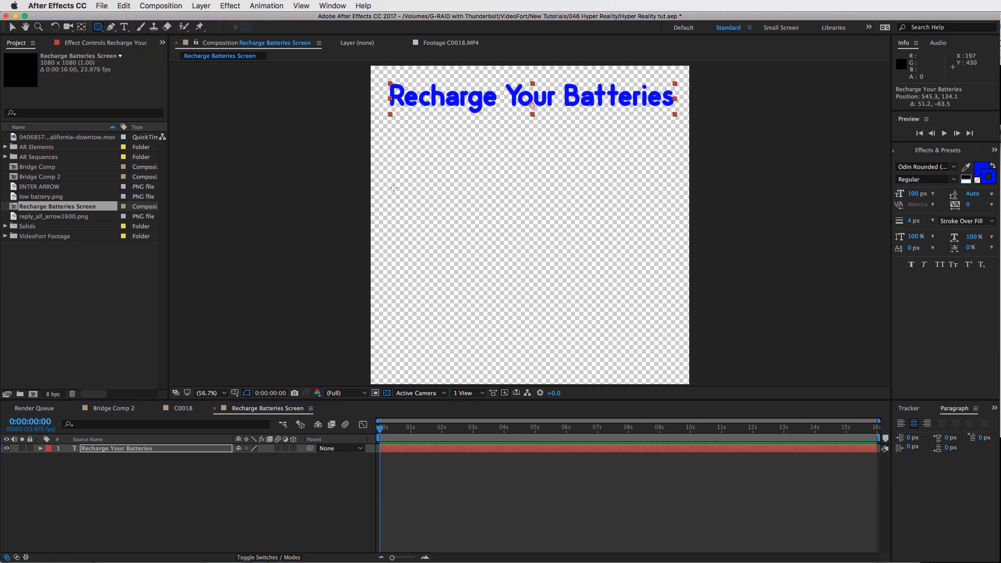
pyautogui.moveTo(396, 178); pyautogui.dragTo(653, 285)
pyautogui.press('super+z')
pyautogui.click(556, 492)
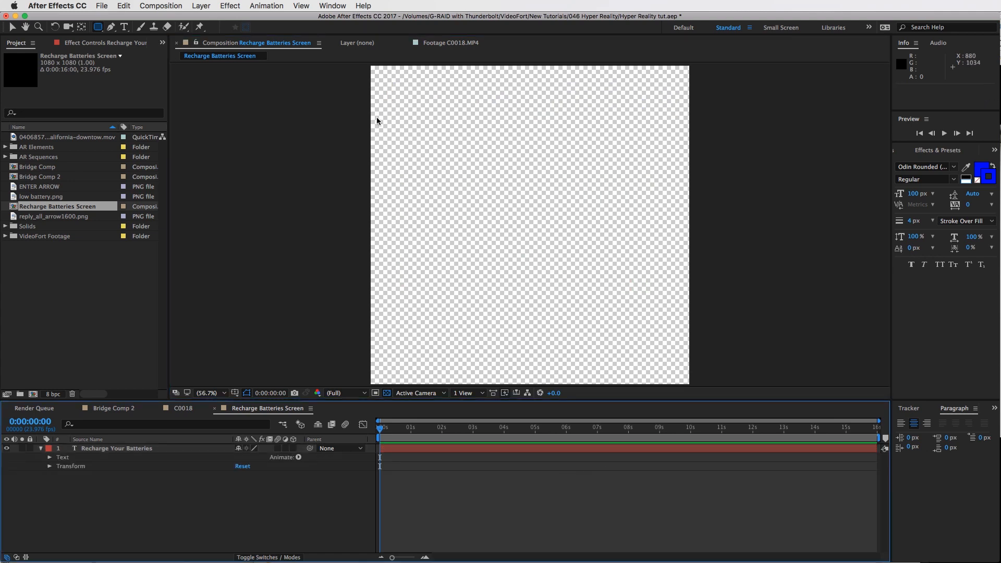
# Draw a large rounded rectangle as the battery body and a small terminal on its right side
pyautogui.moveTo(389, 165); pyautogui.dragTo(659, 287)
pyautogui.moveTo(648, 204); pyautogui.dragTo(675, 245)
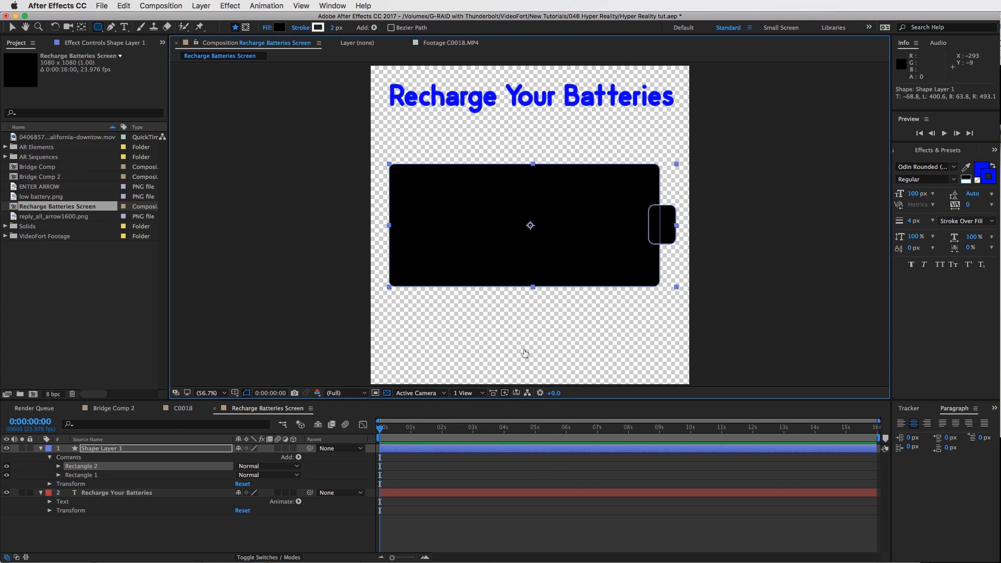
# Draw a small white rounded bar inside the left end of the battery body
pyautogui.press('v')
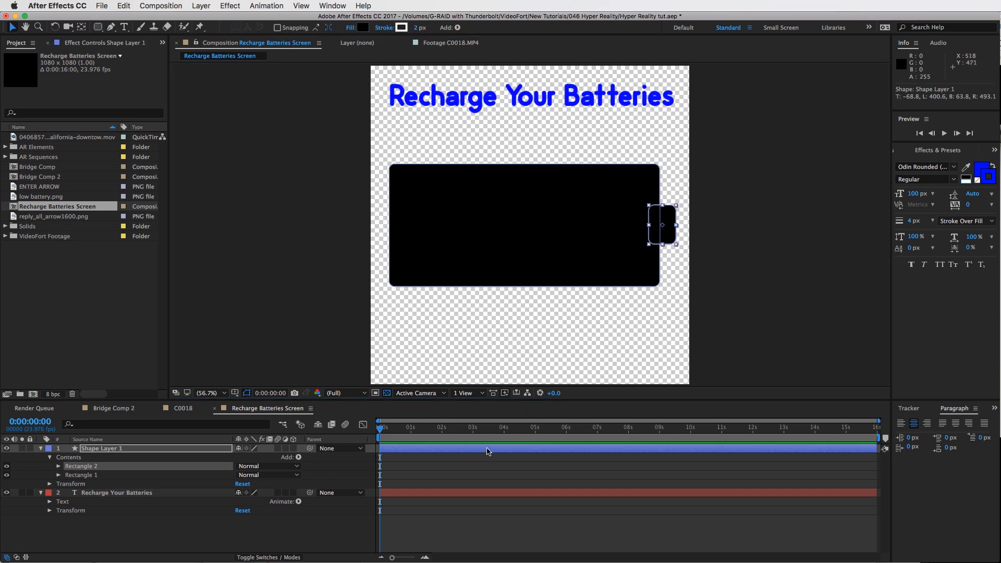
pyautogui.click(396, 251)
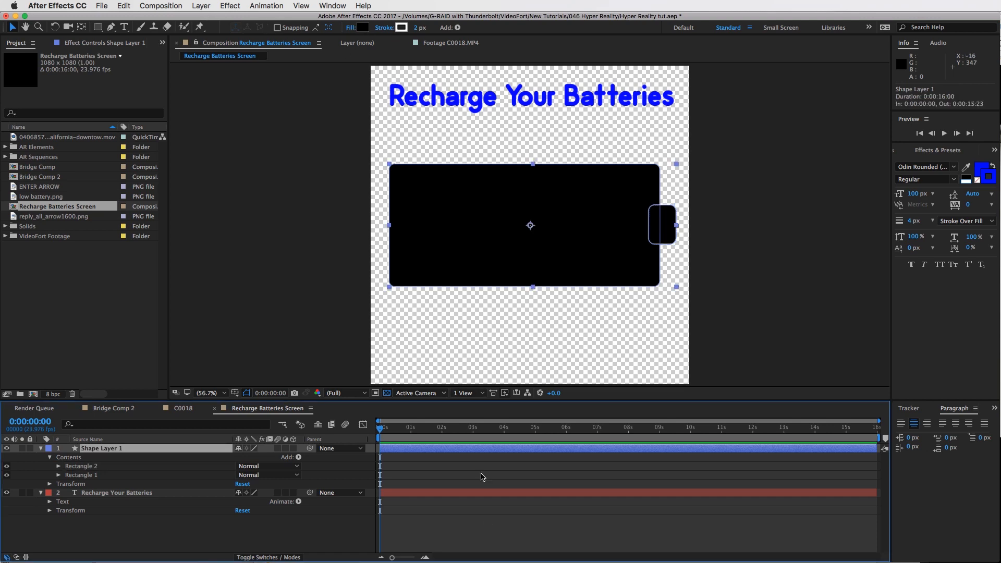
pyautogui.click(315, 137)
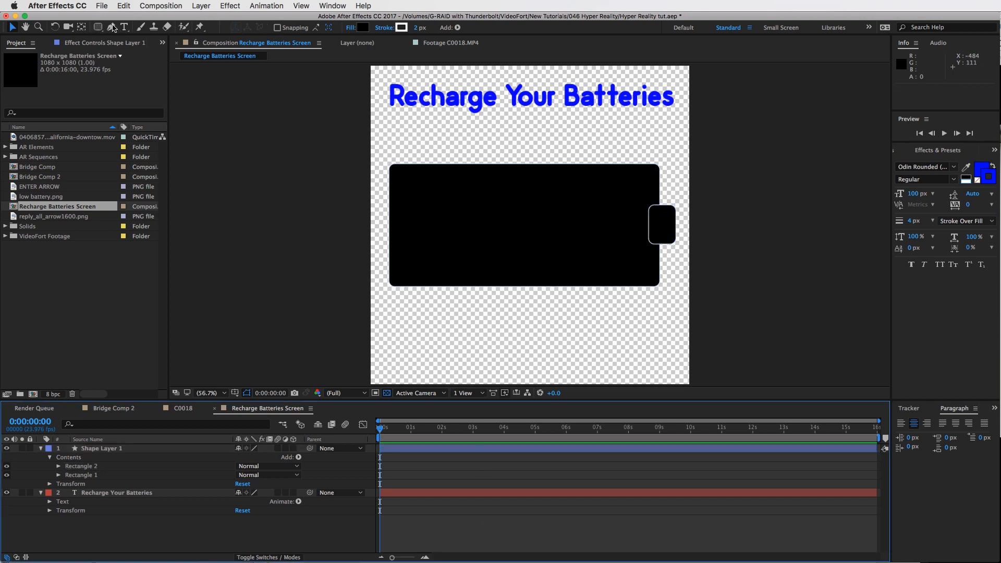
pyautogui.click(99, 28)
pyautogui.moveTo(324, 264); pyautogui.dragTo(293, 237)
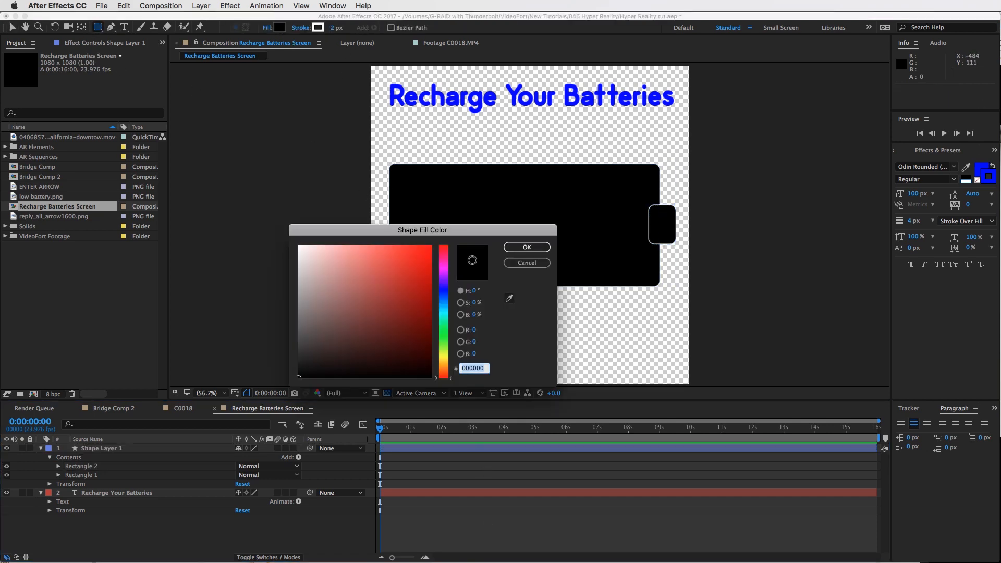
pyautogui.click(524, 245)
pyautogui.moveTo(410, 194); pyautogui.dragTo(448, 259)
pyautogui.press('v')
pyautogui.click(512, 467)
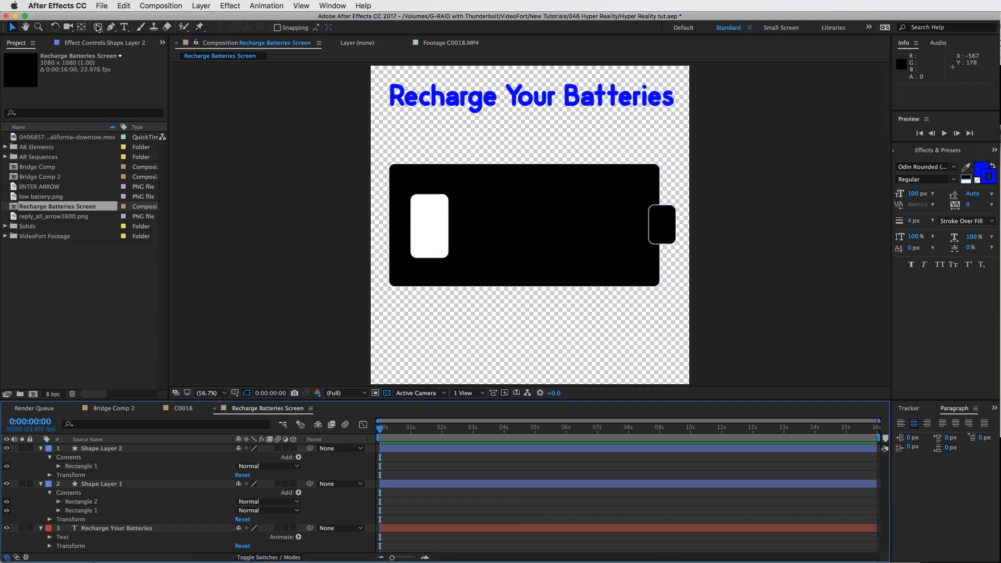
# Draw a wide rectangle across the bottom of the frame and set its fill to red FF0000
pyautogui.press('q')
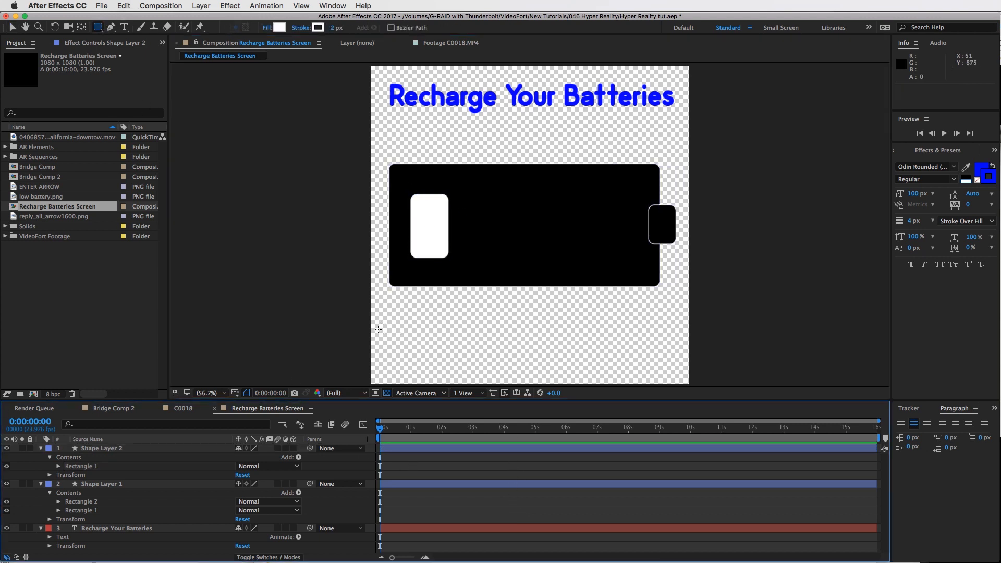
pyautogui.moveTo(376, 328); pyautogui.dragTo(686, 379)
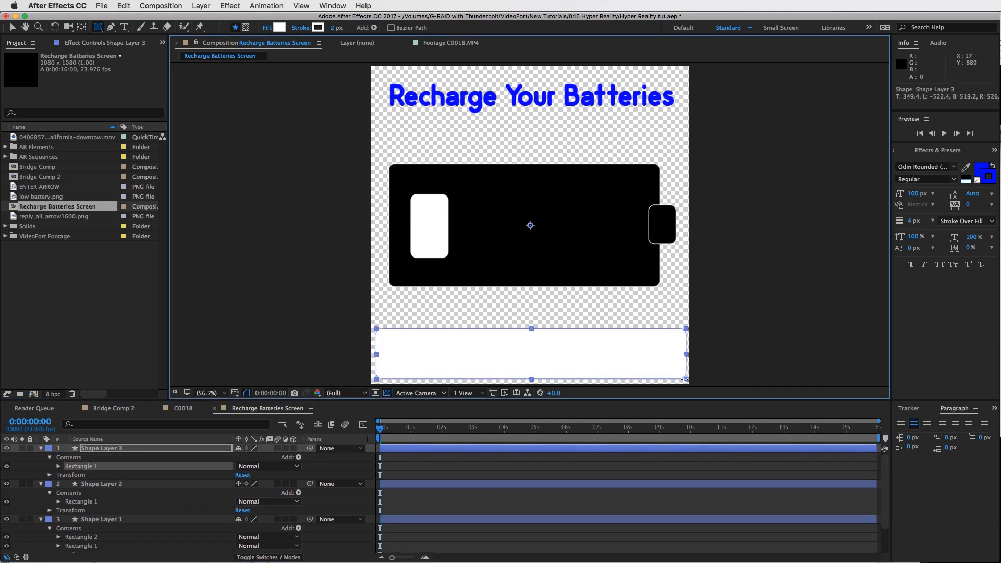
pyautogui.click(278, 28)
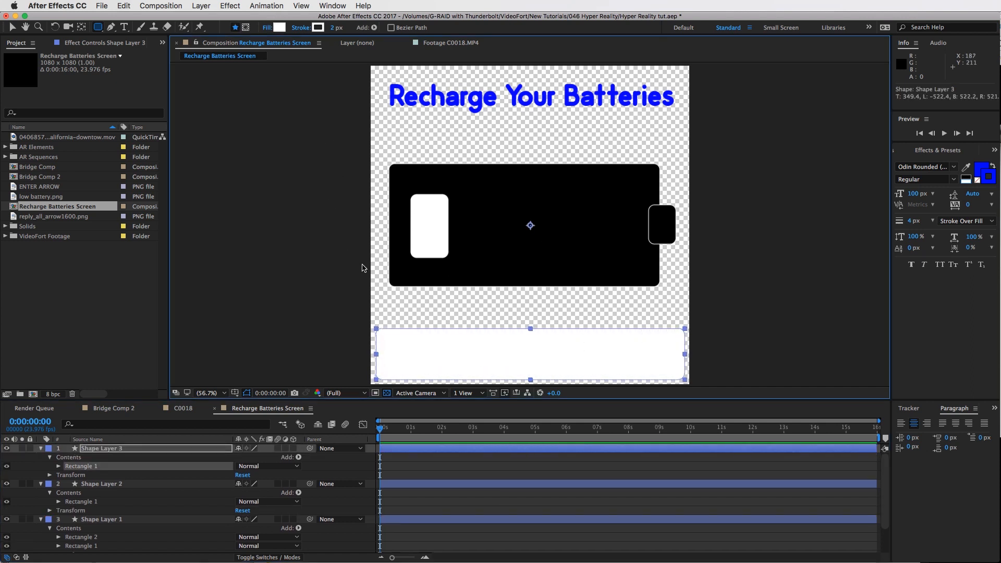
pyautogui.click(431, 246)
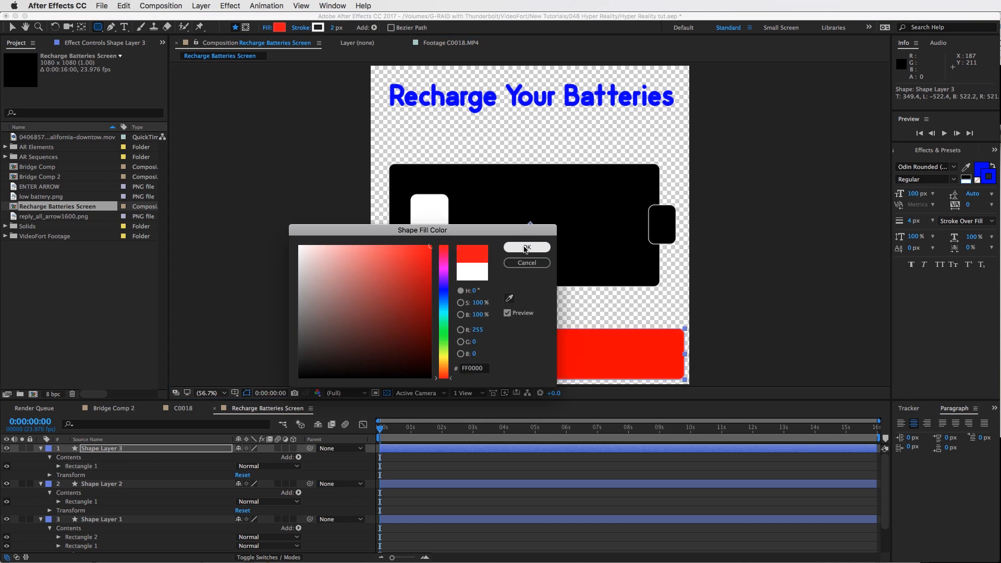
pyautogui.click(526, 247)
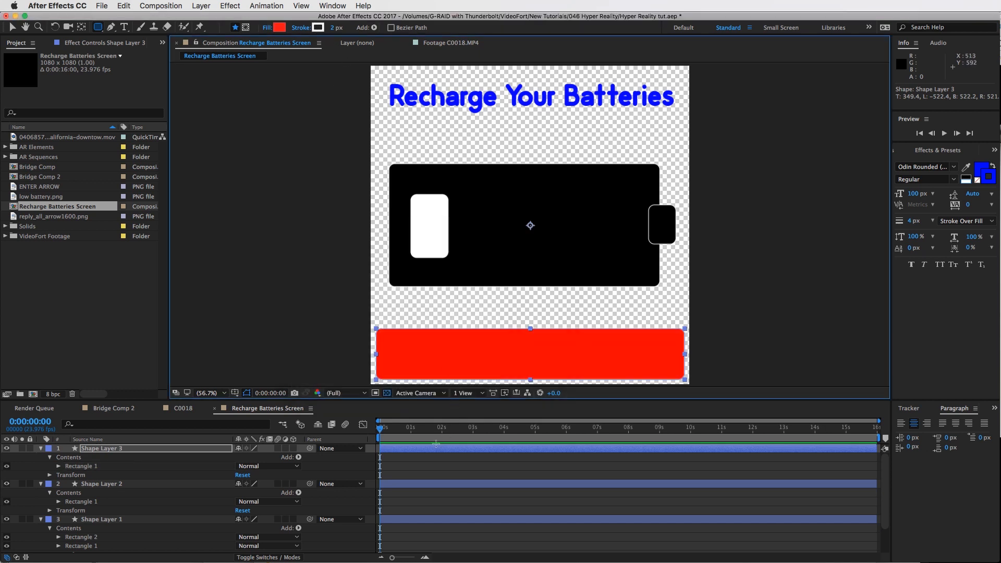
# Set the shape stroke width to 0 px and the shape fill color to white FFFFFF
pyautogui.click(386, 343)
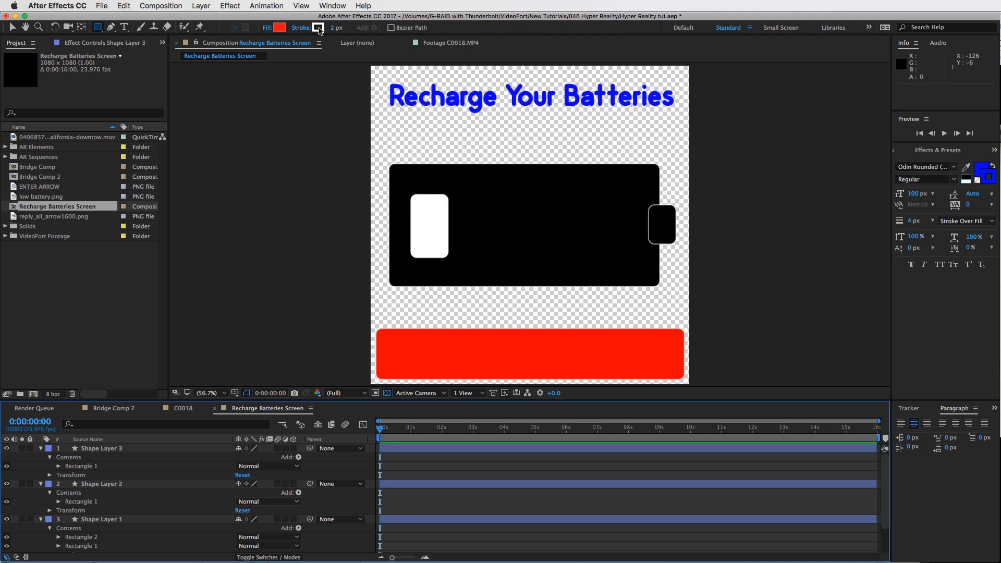
pyautogui.click(520, 260)
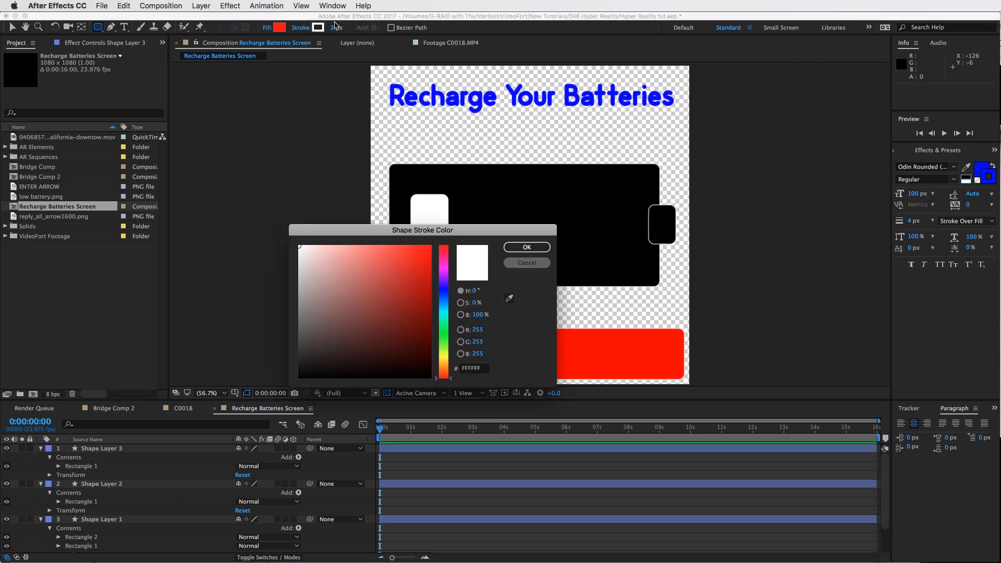
pyautogui.click(334, 29)
pyautogui.write('0')
pyautogui.press('Return')
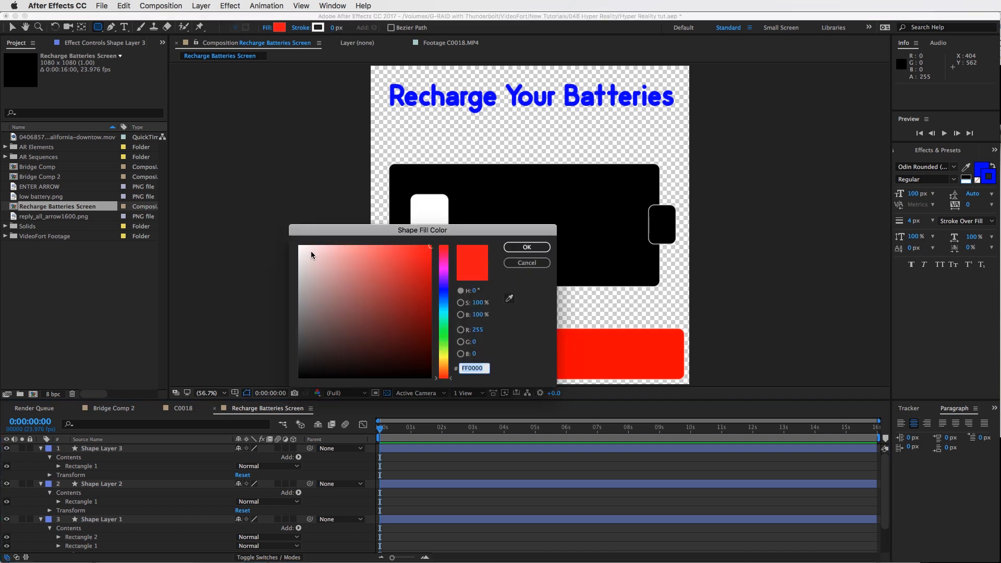
pyautogui.moveTo(302, 248); pyautogui.dragTo(296, 242)
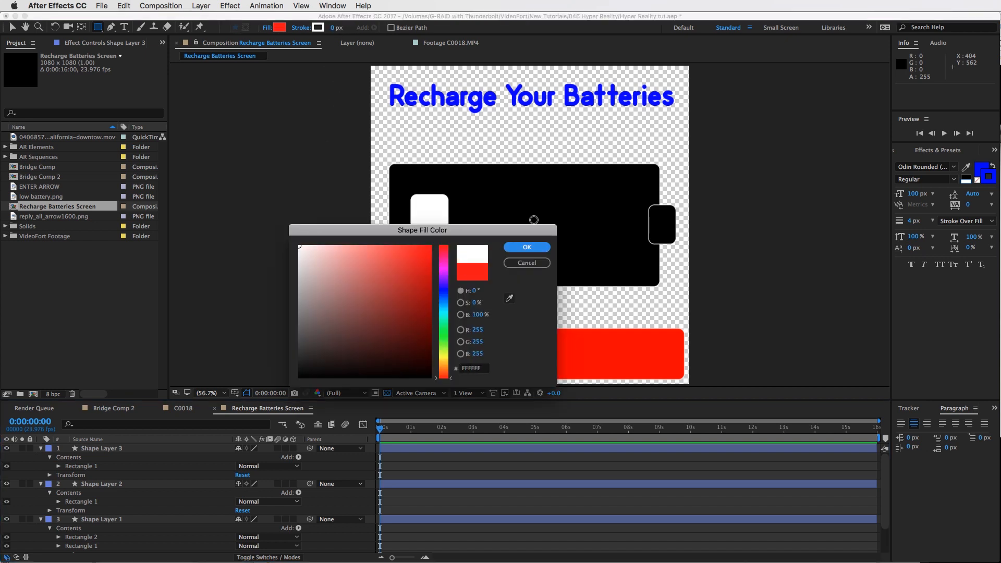
pyautogui.click(526, 247)
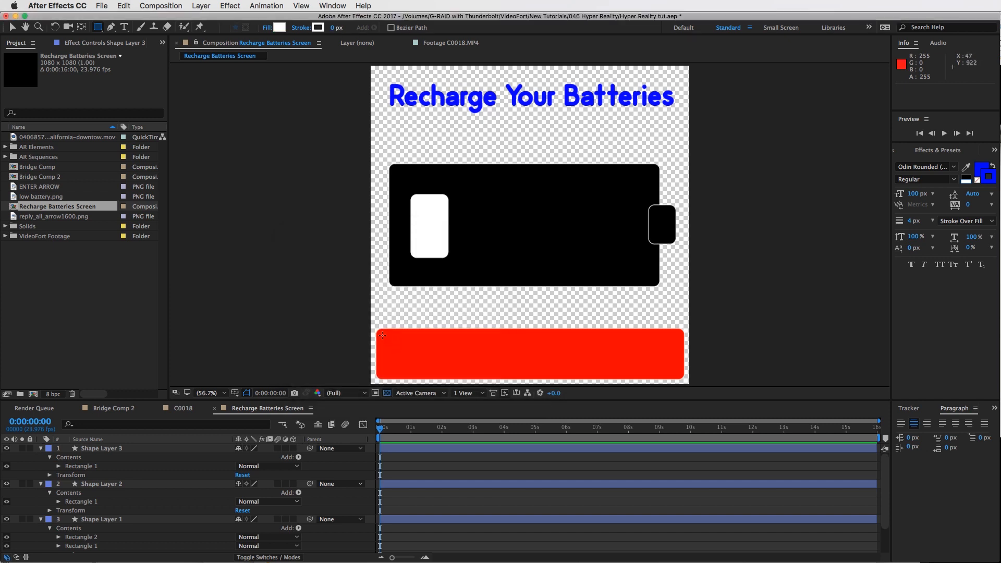
# Draw a small white square as a slider button inside the left end of the red bar
pyautogui.moveTo(382, 336); pyautogui.dragTo(421, 375)
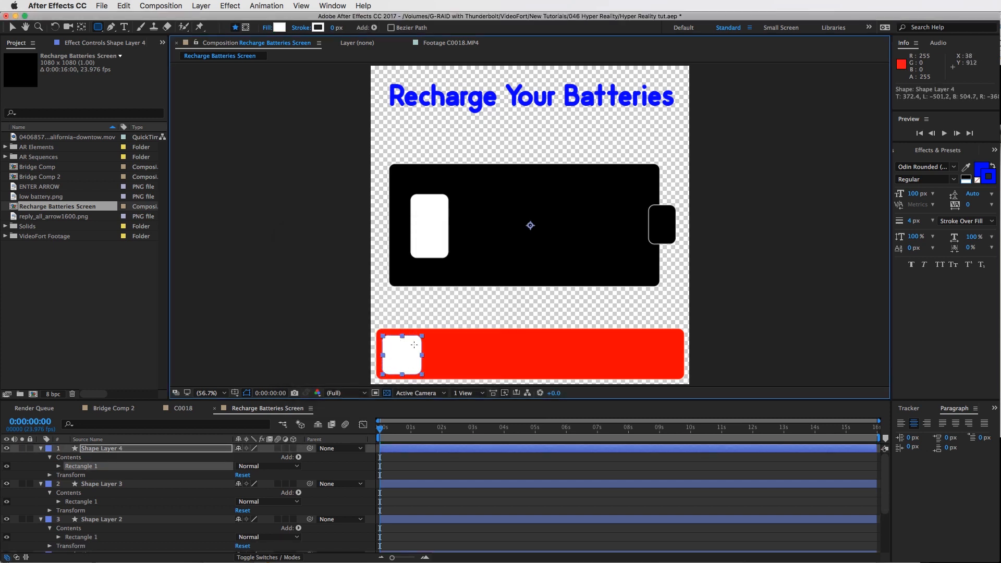
pyautogui.click(423, 457)
pyautogui.click(66, 449)
pyautogui.press('v')
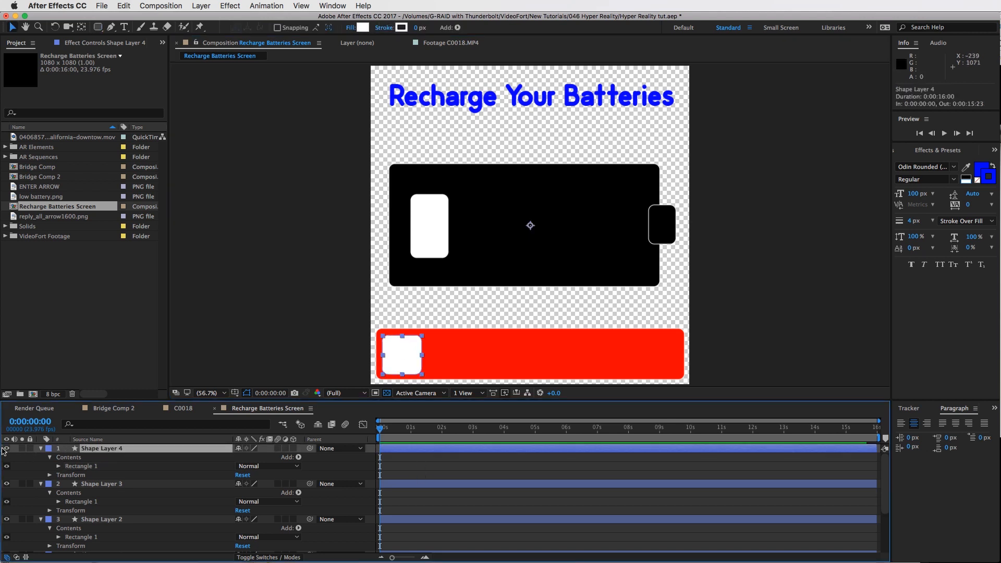
pyautogui.click(6, 449)
pyautogui.click(6, 449)
pyautogui.click(451, 470)
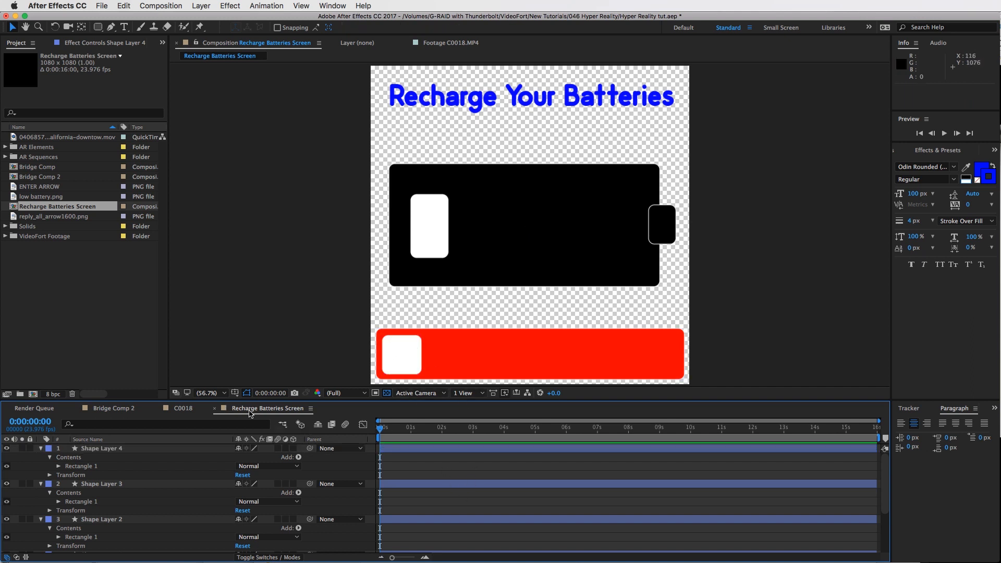
# In the C0018 composition, replace the tracked solid layer with the Recharge Batteries Screen composition
pyautogui.click(183, 408)
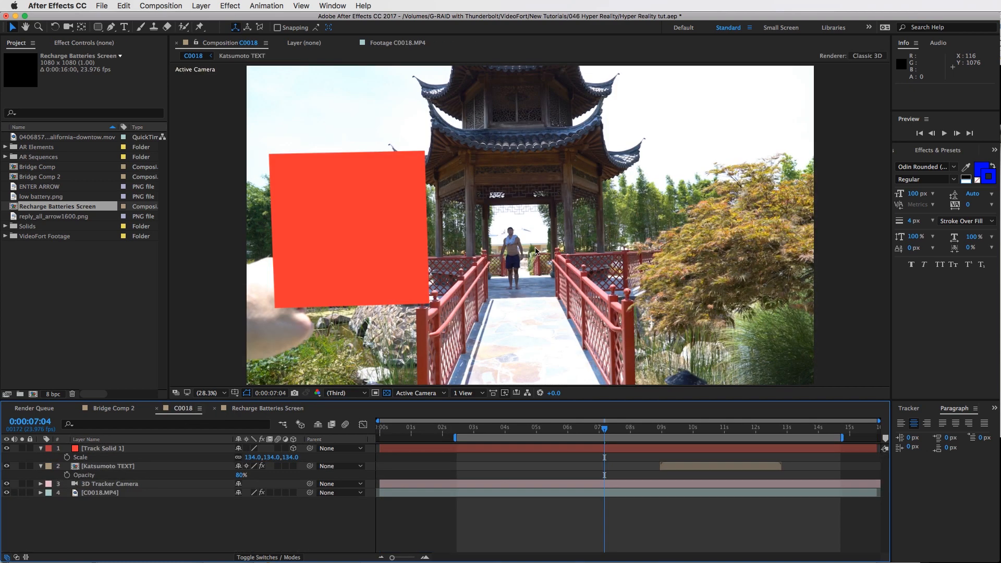
pyautogui.click(415, 228)
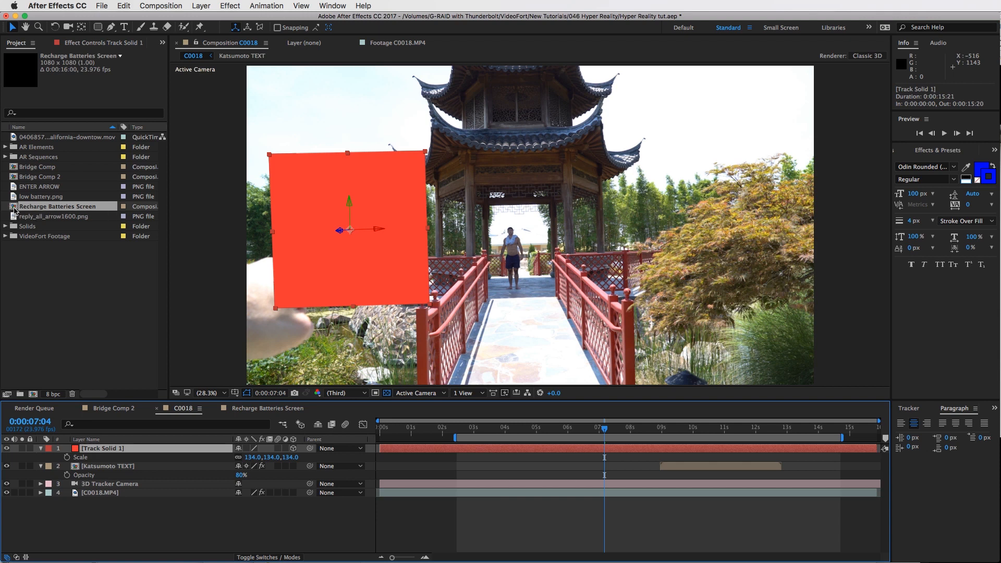
pyautogui.moveTo(14, 209); pyautogui.dragTo(121, 453)
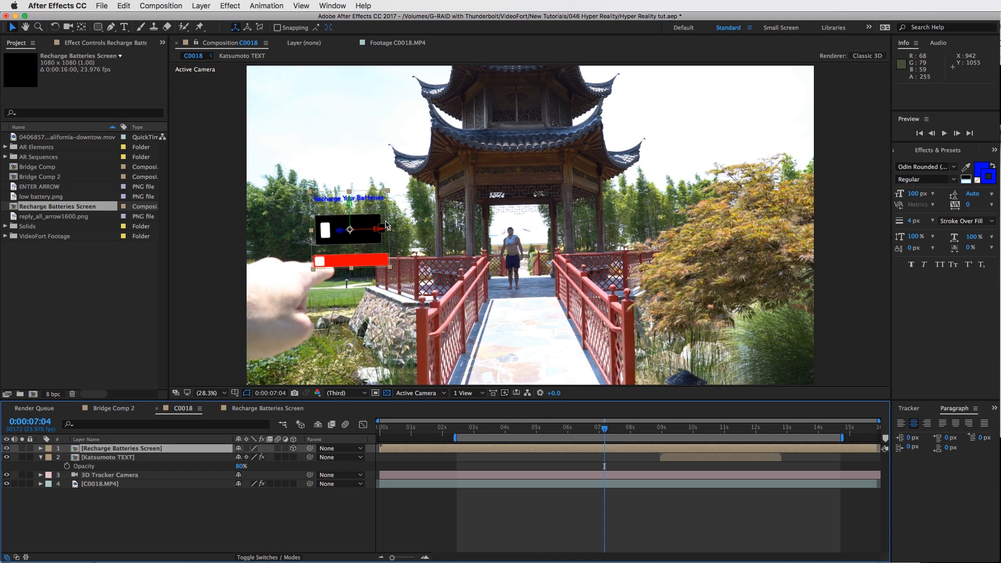
# Scale the Recharge Batteries Screen layer up to 251%
pyautogui.moveTo(645, 434); pyautogui.dragTo(604, 425)
pyautogui.press('s')
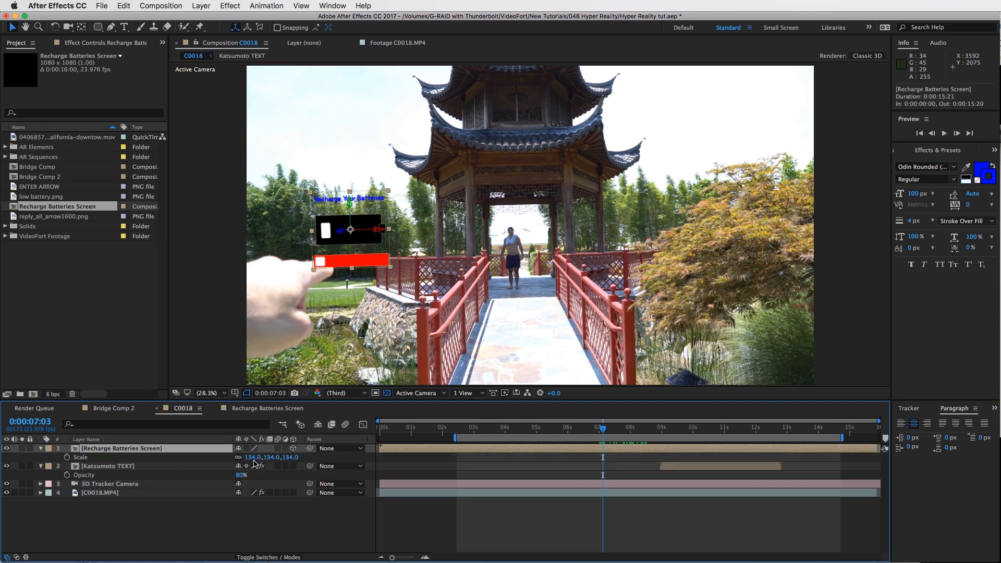
pyautogui.moveTo(268, 458); pyautogui.dragTo(334, 273)
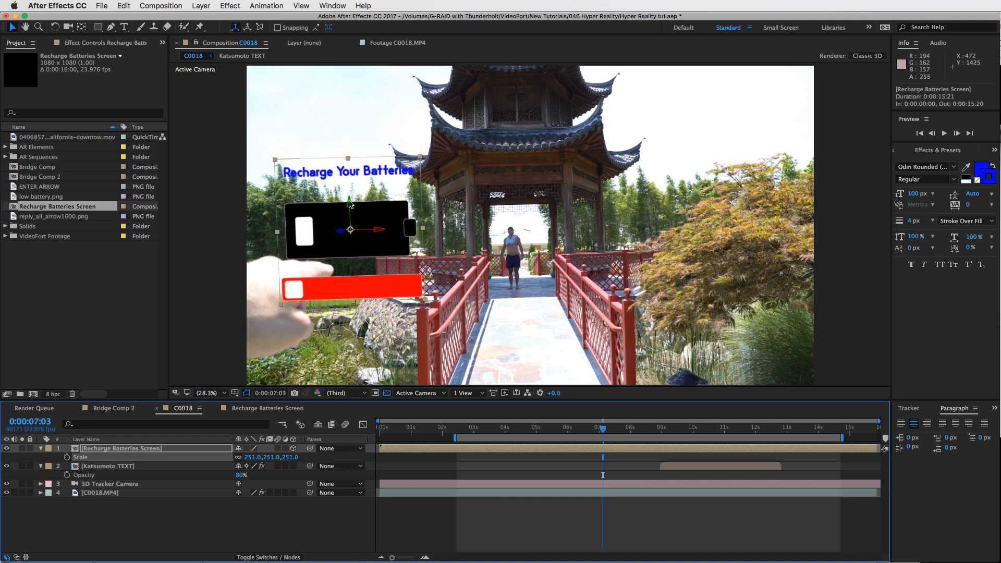
# Reposition the Recharge Batteries Screen layer beside the finger and step through frames to check its placement
pyautogui.moveTo(349, 203); pyautogui.dragTo(379, 210)
pyautogui.moveTo(561, 221); pyautogui.dragTo(512, 358)
pyautogui.moveTo(602, 429)
pyautogui.mouseDown()
pyautogui.moveTo(645, 430)
pyautogui.moveTo(603, 428)
pyautogui.mouseUp()
pyautogui.press('pagedown')
pyautogui.press('pagedown')
pyautogui.press('pagedown')
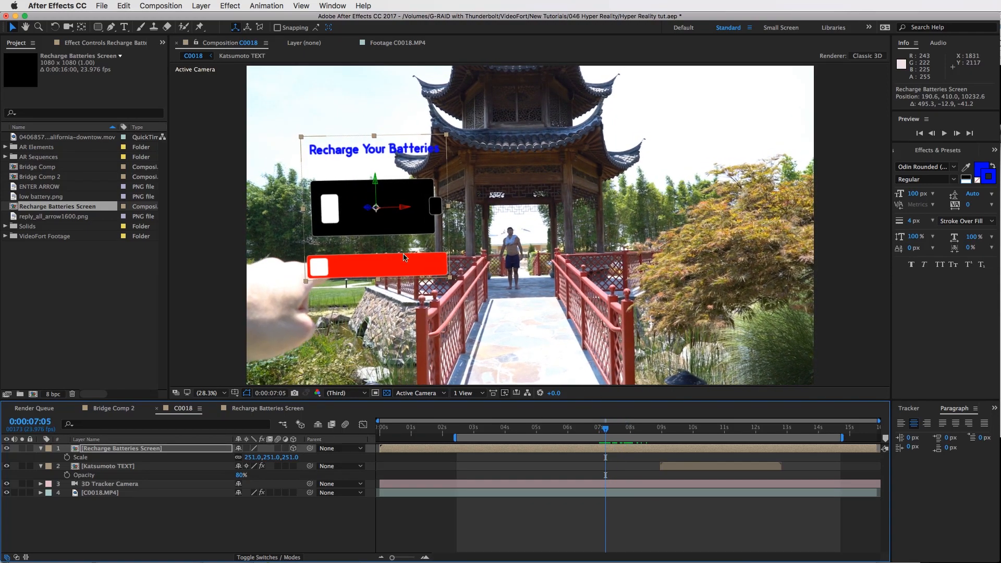
# Duplicate the C0018.MP4 footage layer and move the copy to the top of the layer stack
pyautogui.click(583, 495)
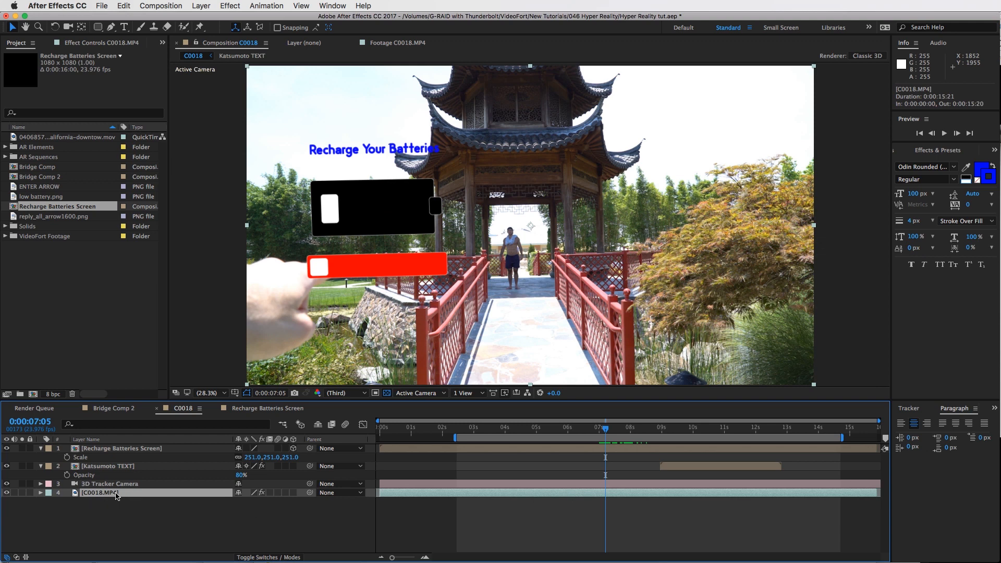
pyautogui.press('super+d')
pyautogui.moveTo(110, 492); pyautogui.dragTo(111, 446)
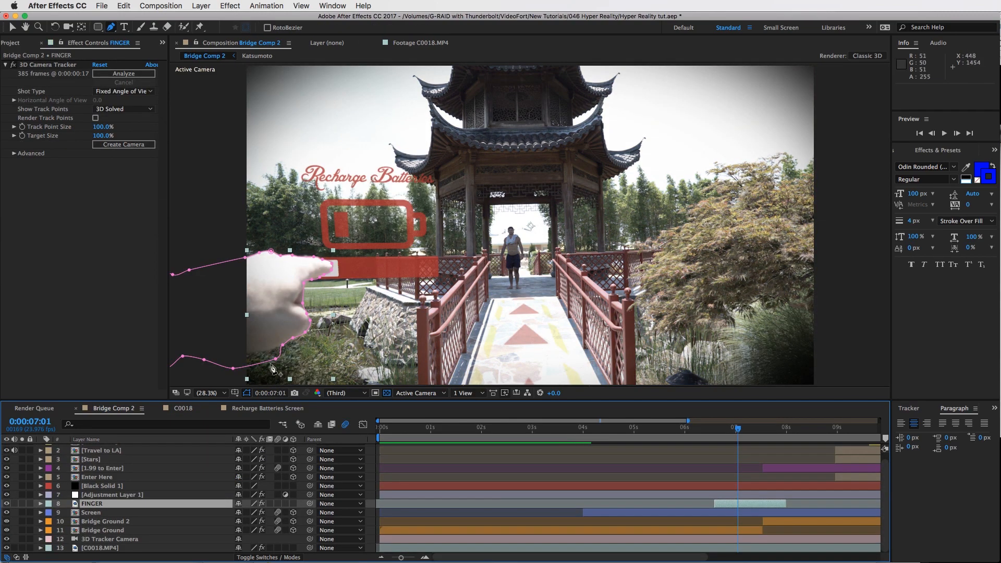
# Examine the FINGER layer's animated mask in Bridge Comp 2 by stepping through the frames where the finger touches the screen
pyautogui.moveTo(739, 431); pyautogui.dragTo(751, 506)
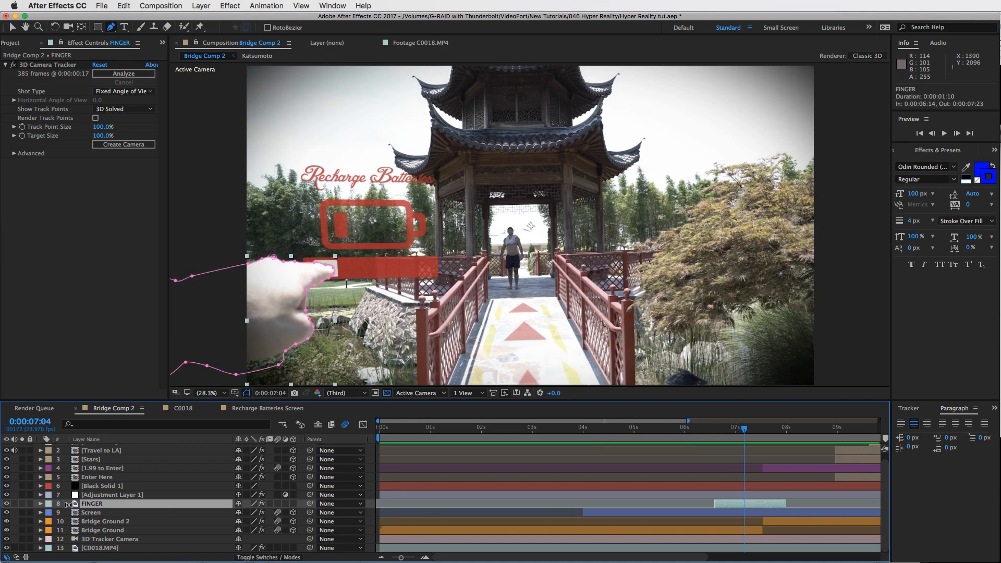
pyautogui.click(760, 429)
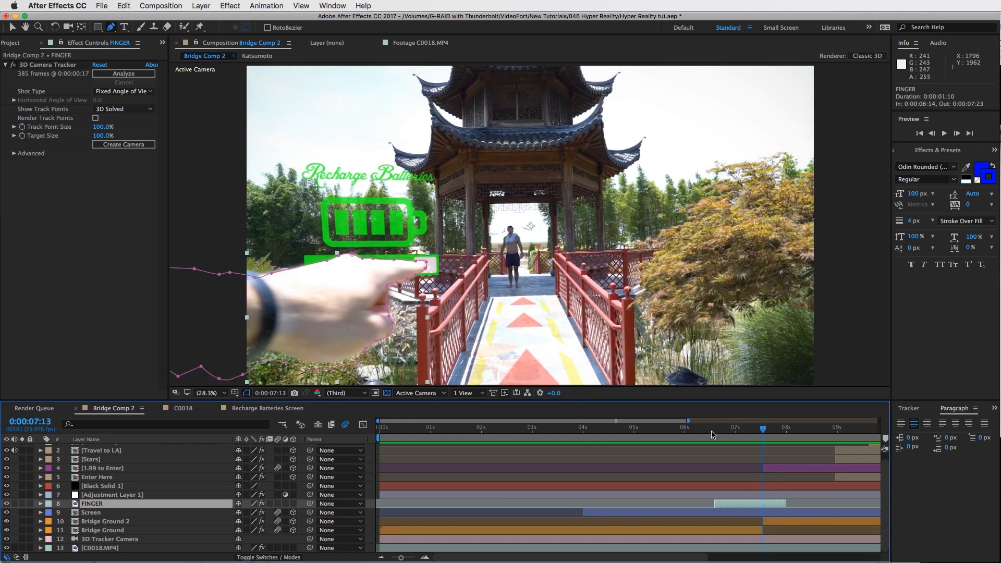
pyautogui.press('m')
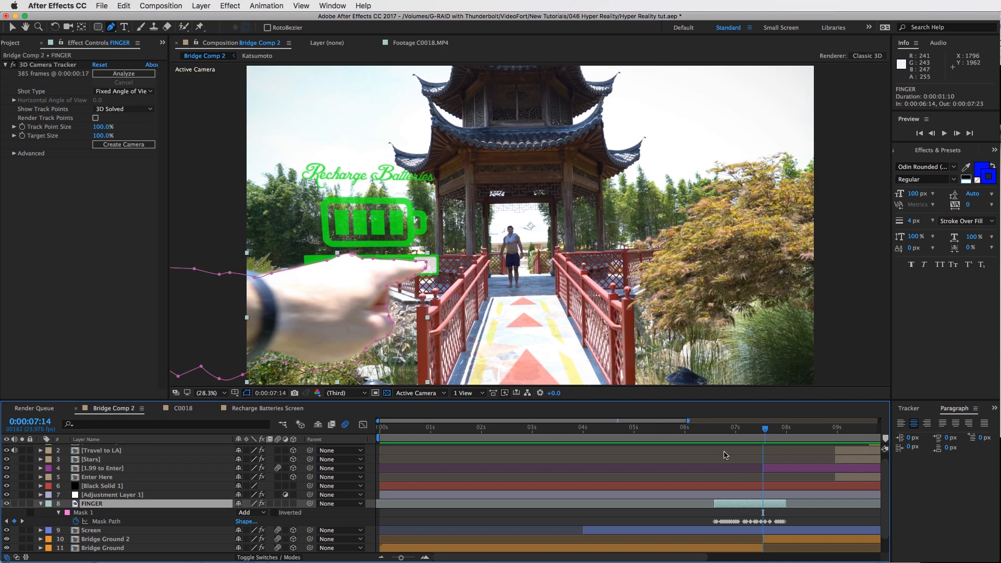
pyautogui.press('pagedown')
pyautogui.press('pagedown')
pyautogui.press('pagedown')
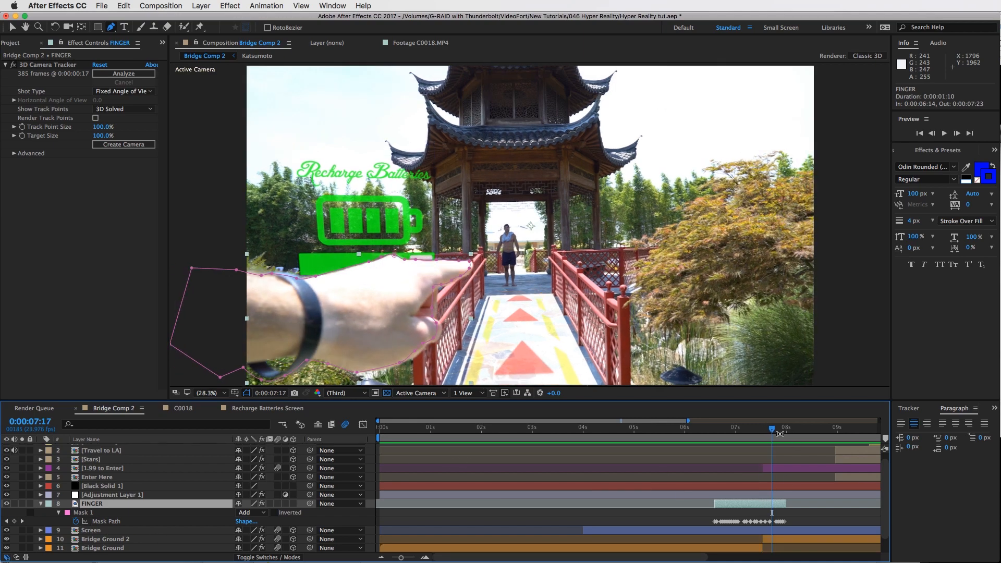
pyautogui.click(740, 428)
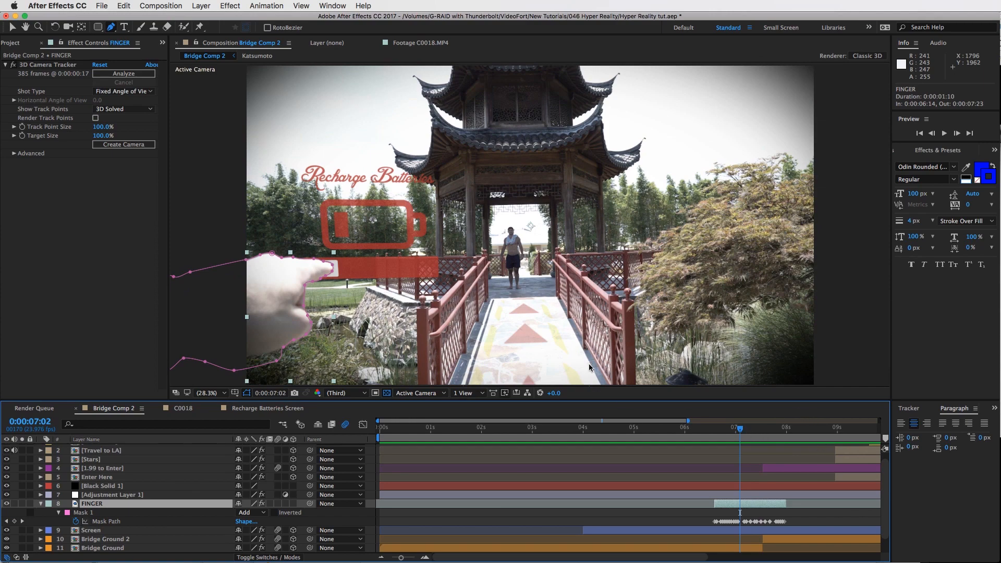
pyautogui.press('pagedown')
pyautogui.press('pagedown')
pyautogui.press('pagedown')
pyautogui.press('pagedown')
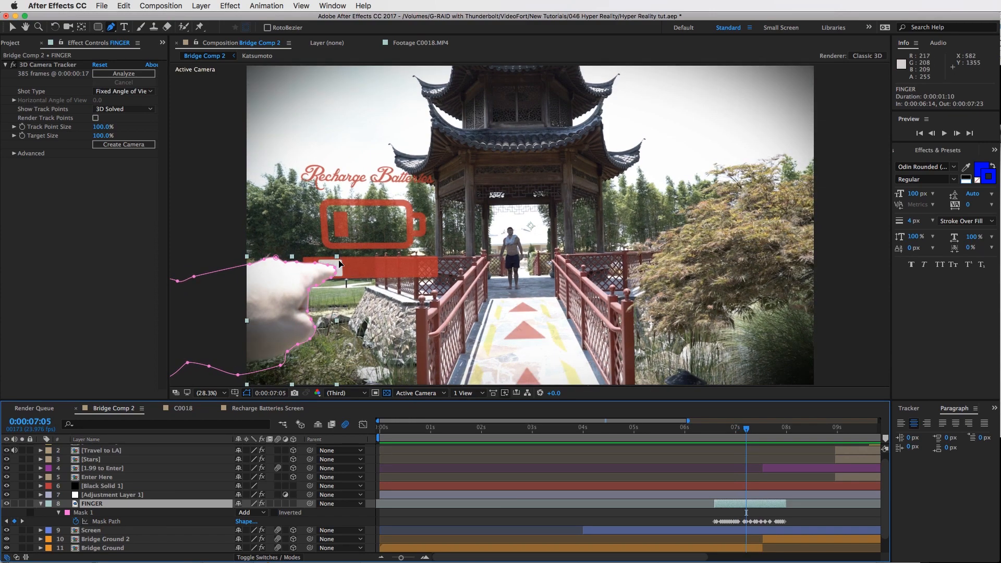
pyautogui.press('pagedown')
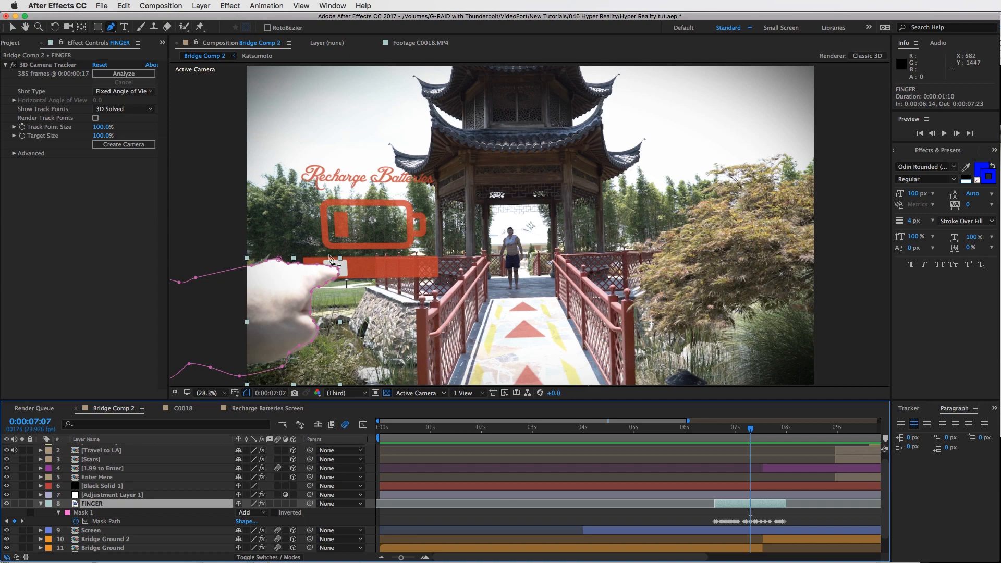
pyautogui.press('pagedown')
pyautogui.press('pagedown')
pyautogui.press('pagedown')
pyautogui.press('pagedown')
pyautogui.press('pagedown')
pyautogui.press('pagedown')
pyautogui.press('pagedown')
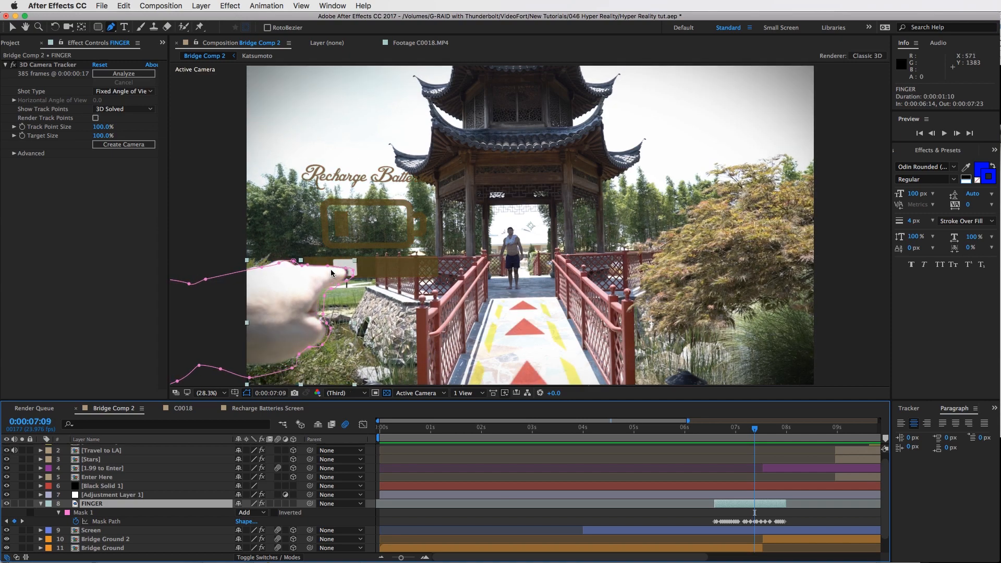
pyautogui.press('pagedown')
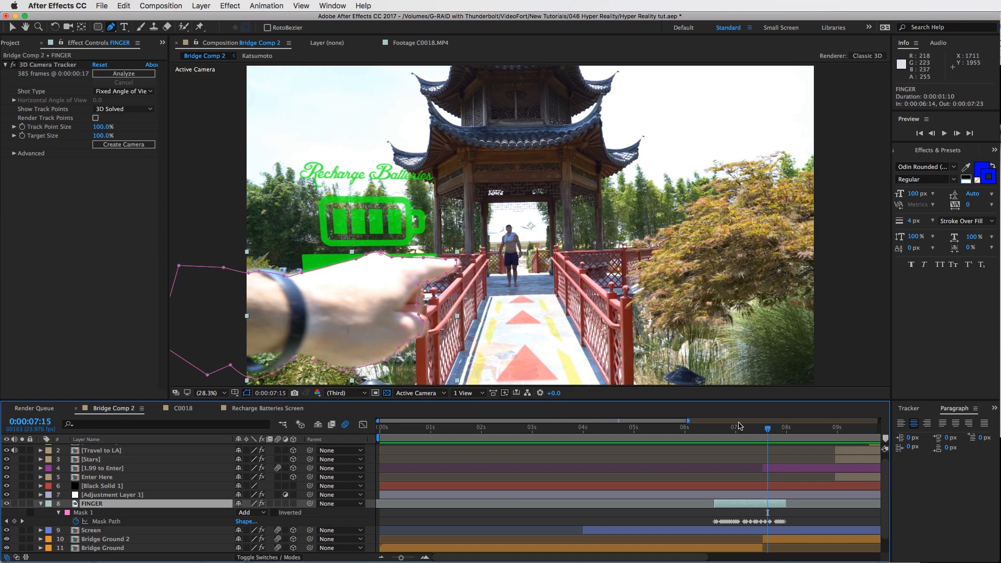
pyautogui.click(738, 426)
pyautogui.scroll(-2, 727, 487)
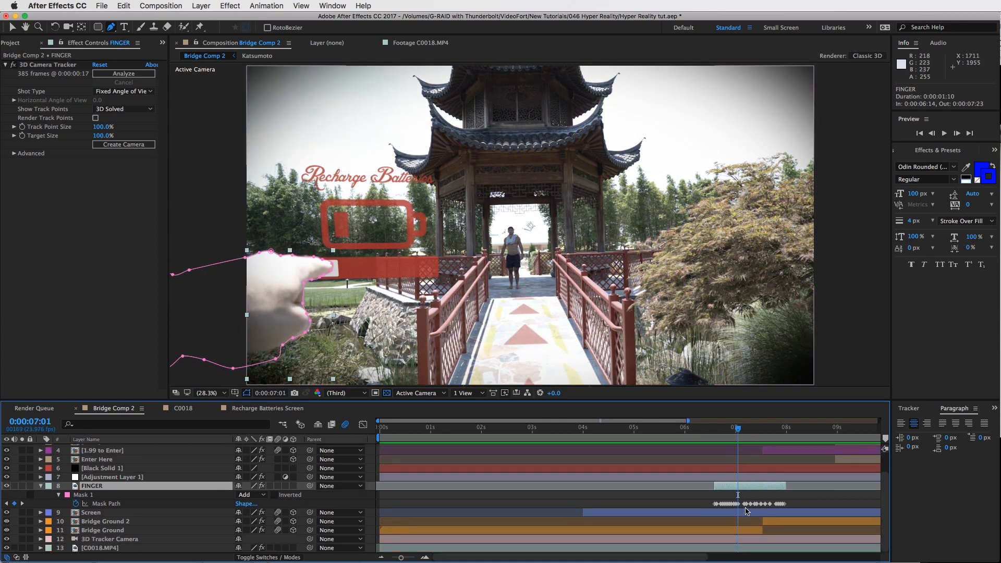
# Review the Screen layer's keyframed properties while scrubbing through its animation
pyautogui.click(742, 512)
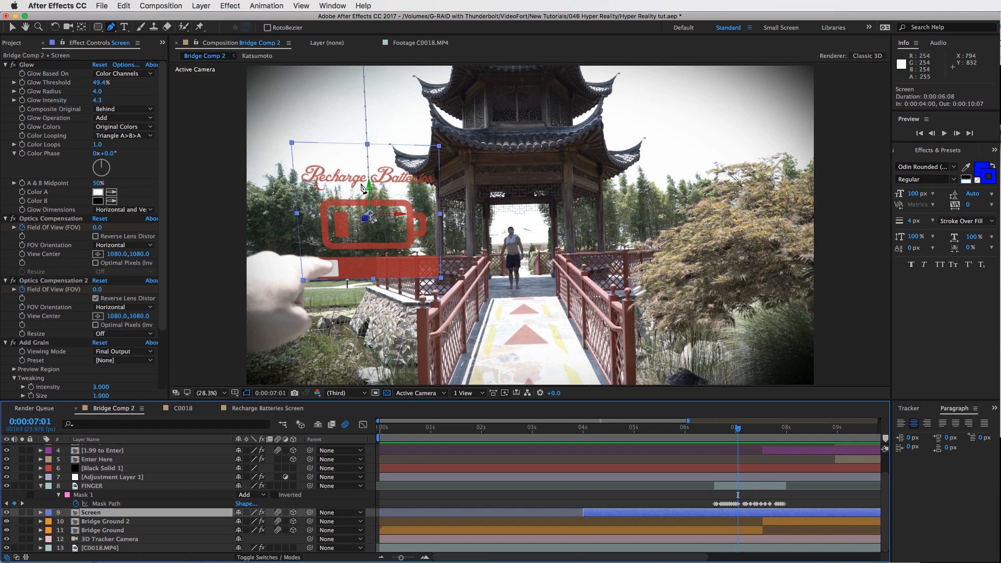
pyautogui.press('v')
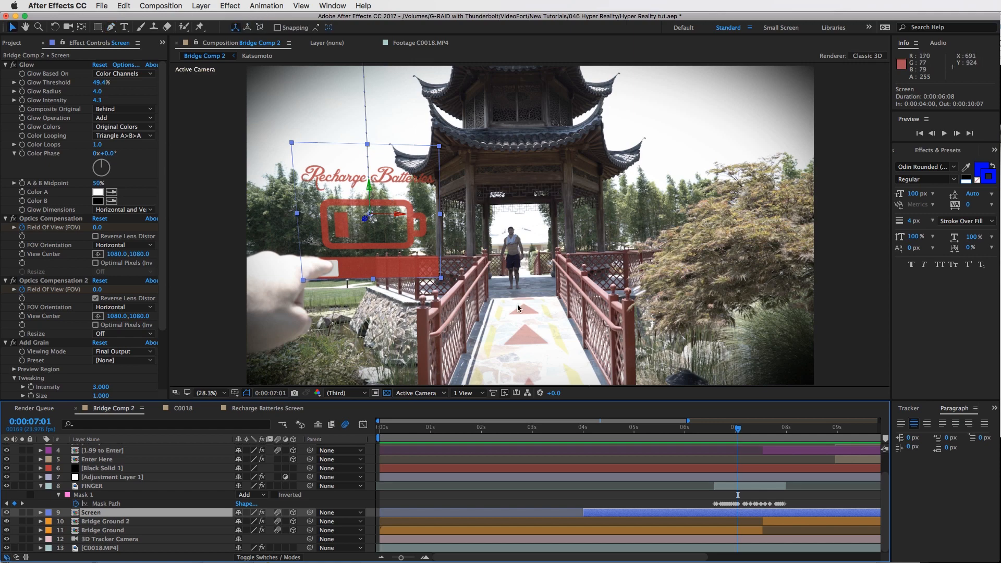
pyautogui.click(755, 431)
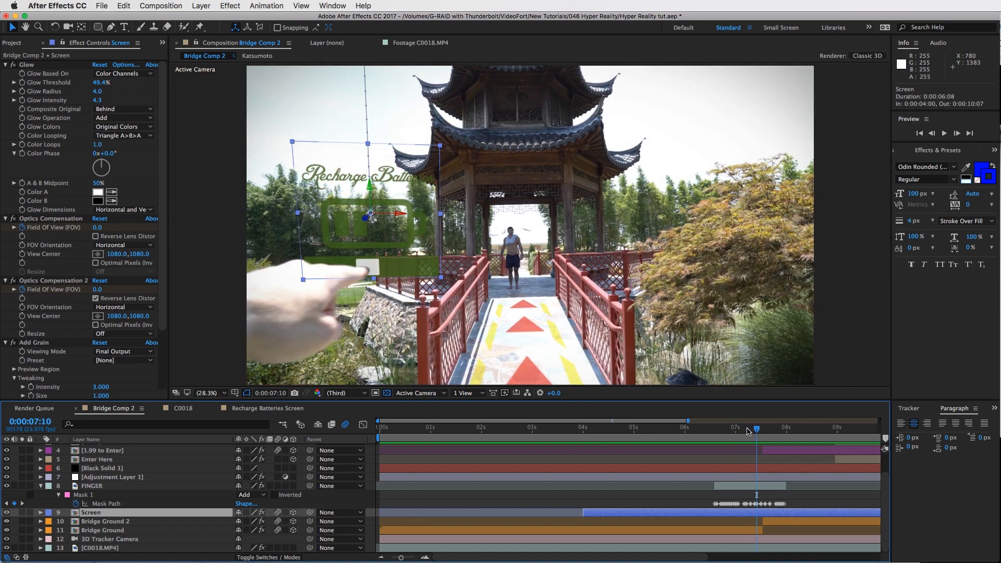
pyautogui.moveTo(760, 429); pyautogui.dragTo(771, 430)
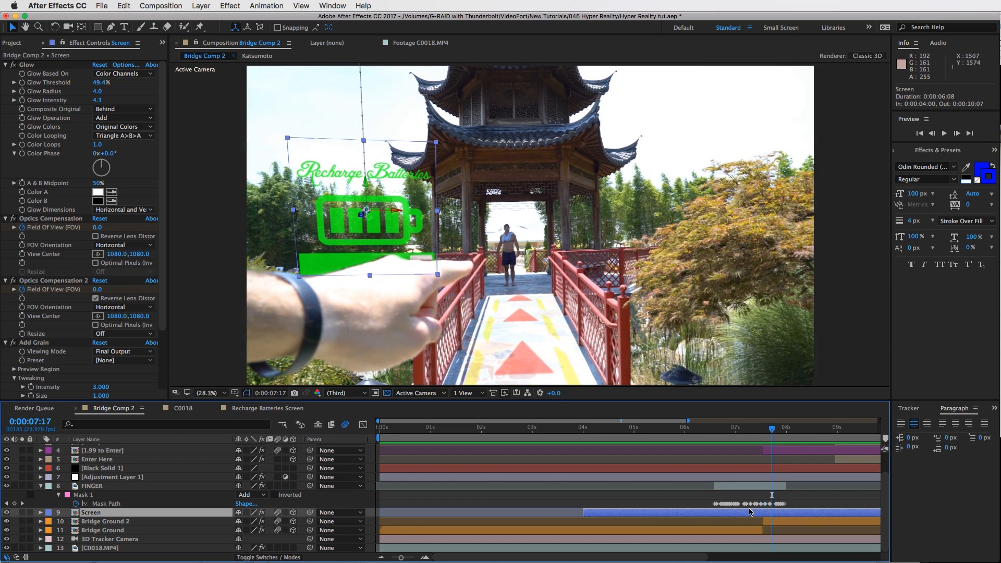
pyautogui.press('u')
pyautogui.scroll(-3, 745, 508)
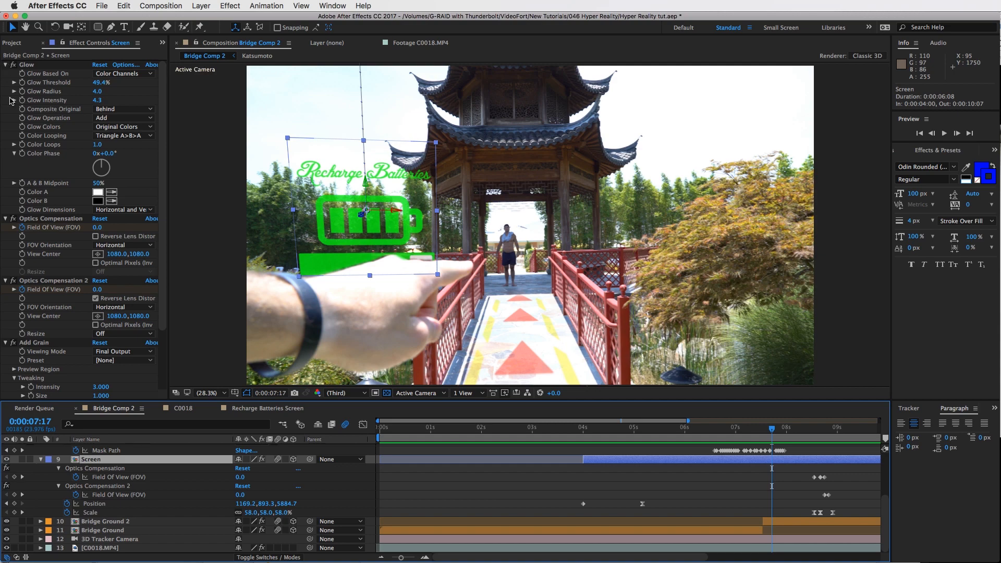
# Collapse the Screen layer's effects and open its Recharge Battery precomposition
pyautogui.click(6, 65)
pyautogui.click(6, 74)
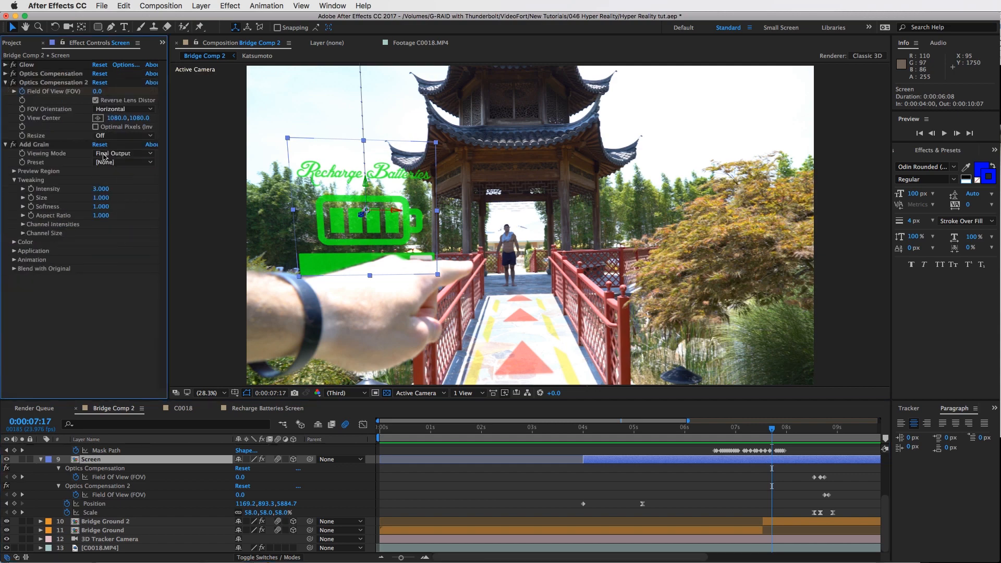
pyautogui.click(6, 82)
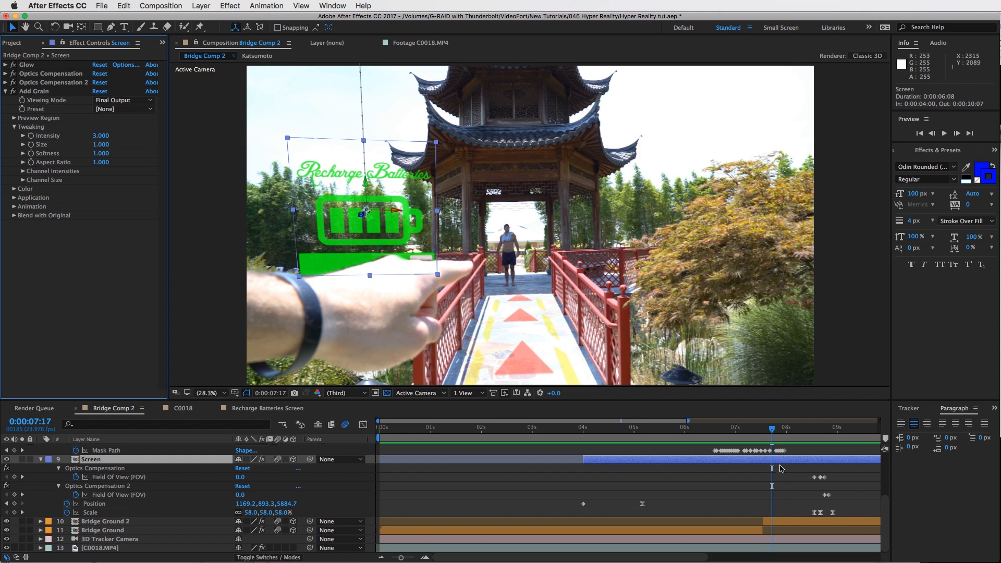
pyautogui.scroll(5, 771, 479)
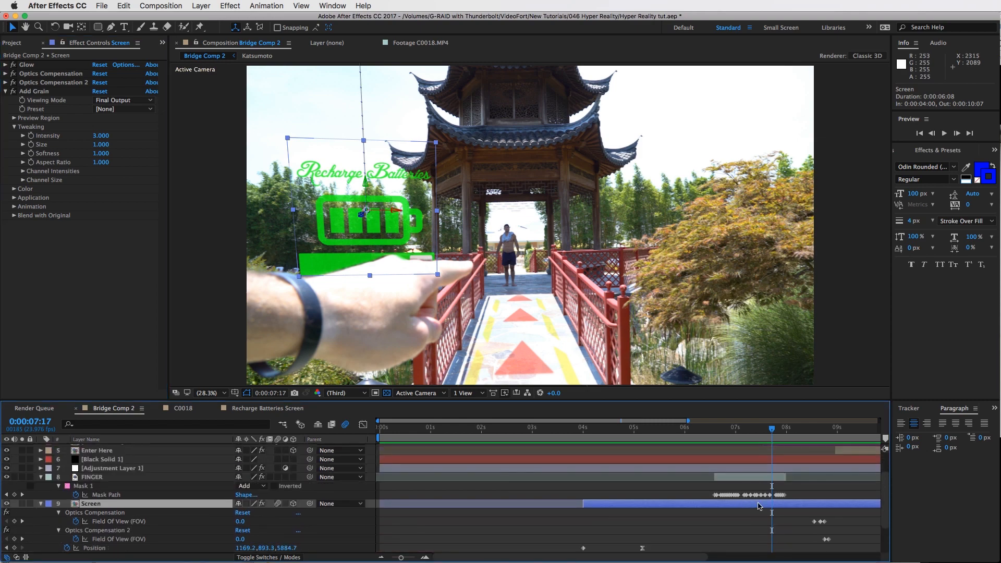
pyautogui.doubleClick(759, 505)
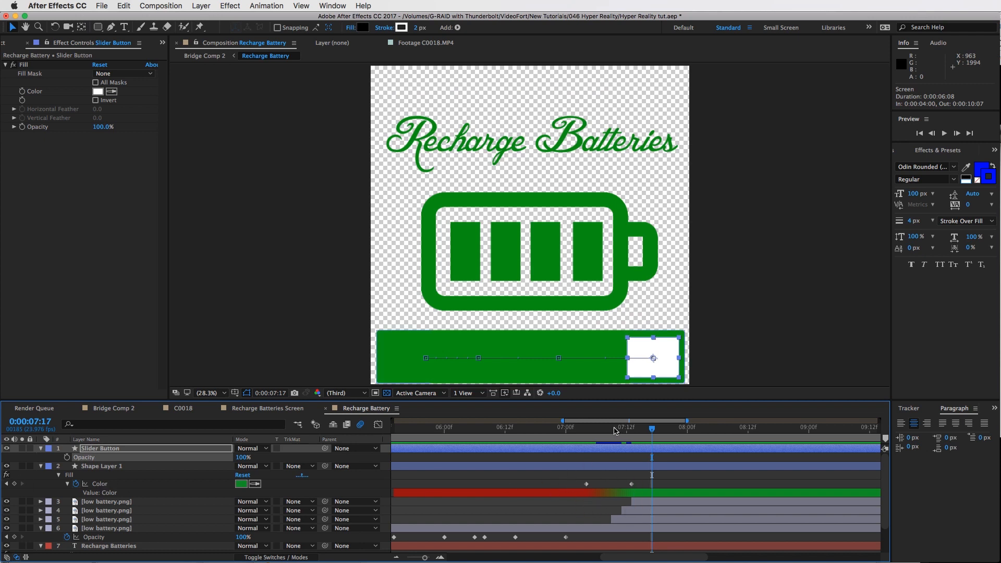
# Scrub and play back the Recharge Battery composition's slider and battery fill animation
pyautogui.moveTo(602, 430); pyautogui.dragTo(633, 426)
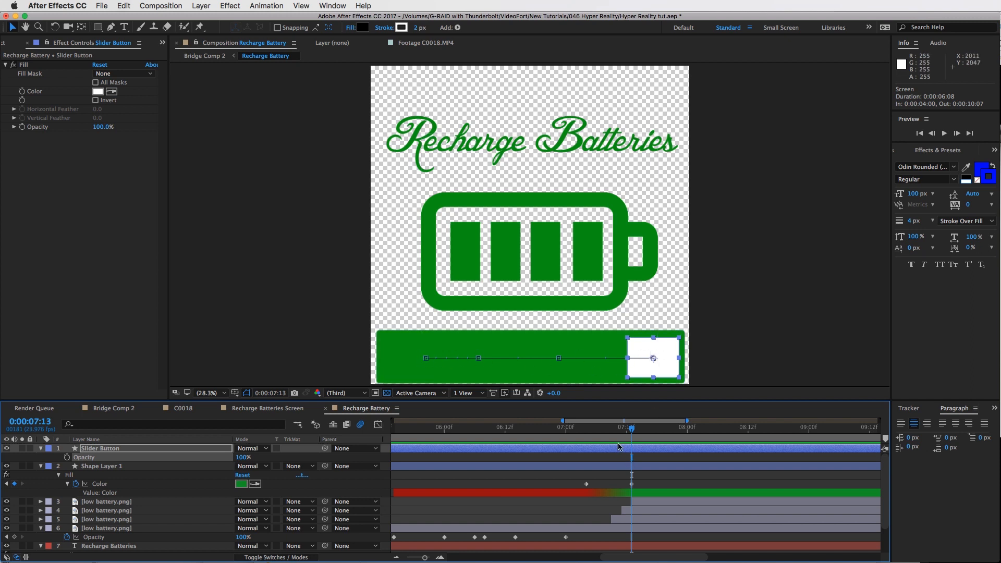
pyautogui.press('space')
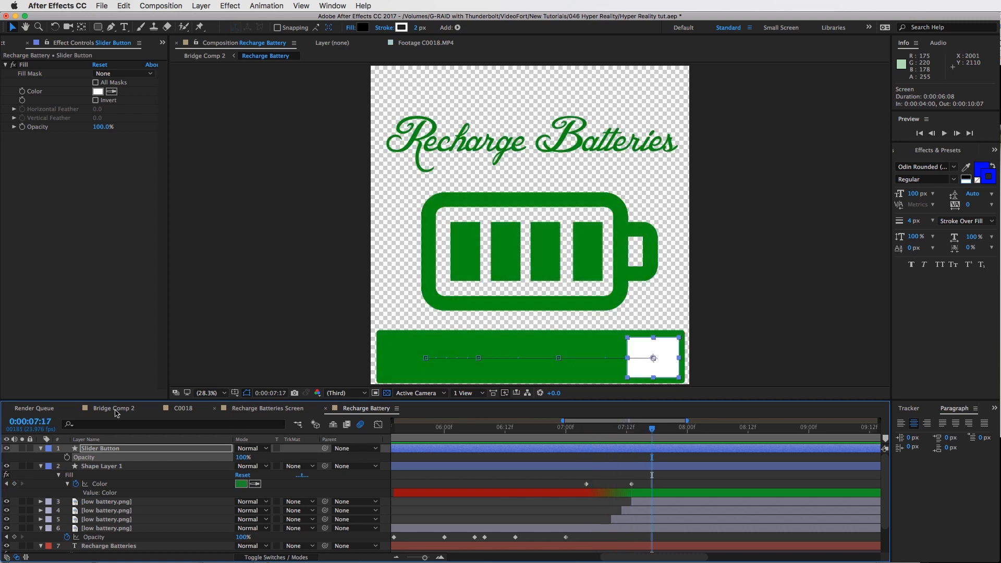
# Switch to Bridge Comp 2 and preview the finished effect by scrubbing and playing through its timeline
pyautogui.click(117, 414)
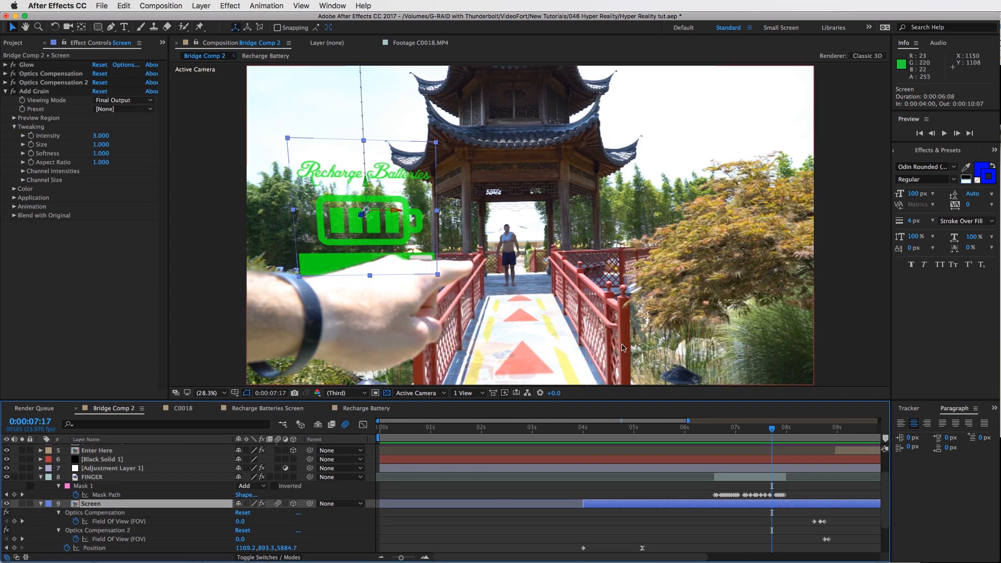
pyautogui.click(747, 426)
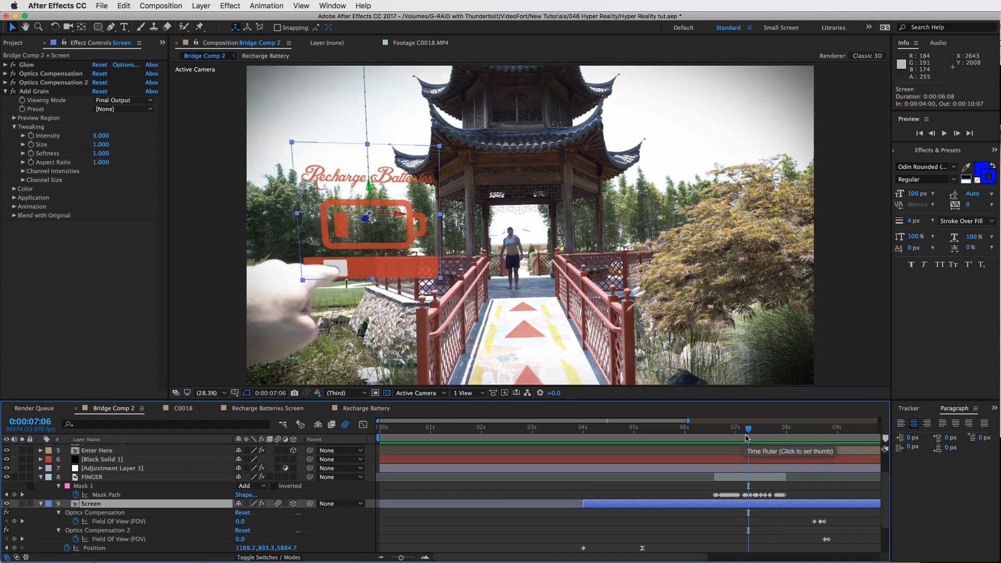
pyautogui.moveTo(721, 430); pyautogui.dragTo(818, 443)
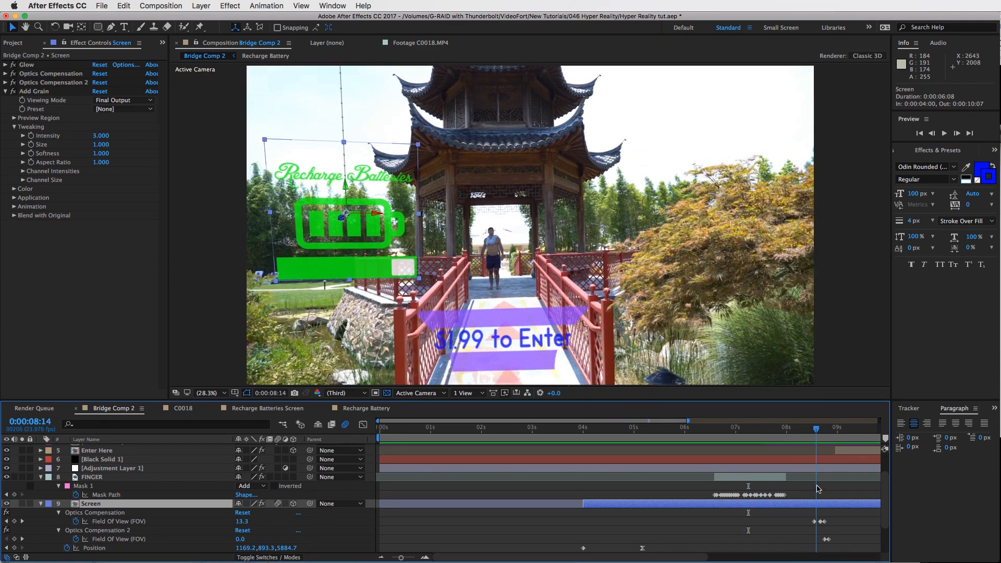
pyautogui.click(806, 490)
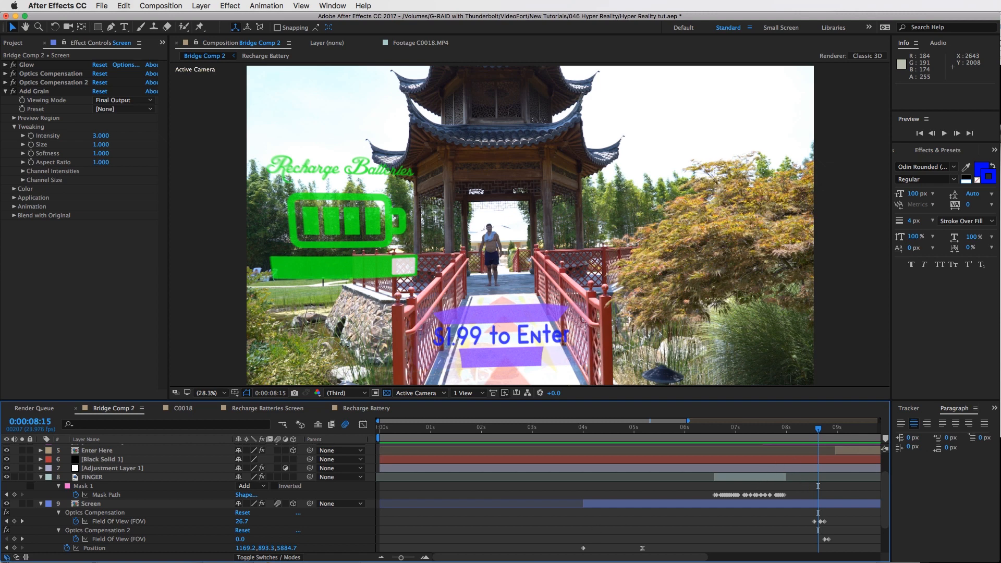
pyautogui.moveTo(398, 558); pyautogui.dragTo(392, 557)
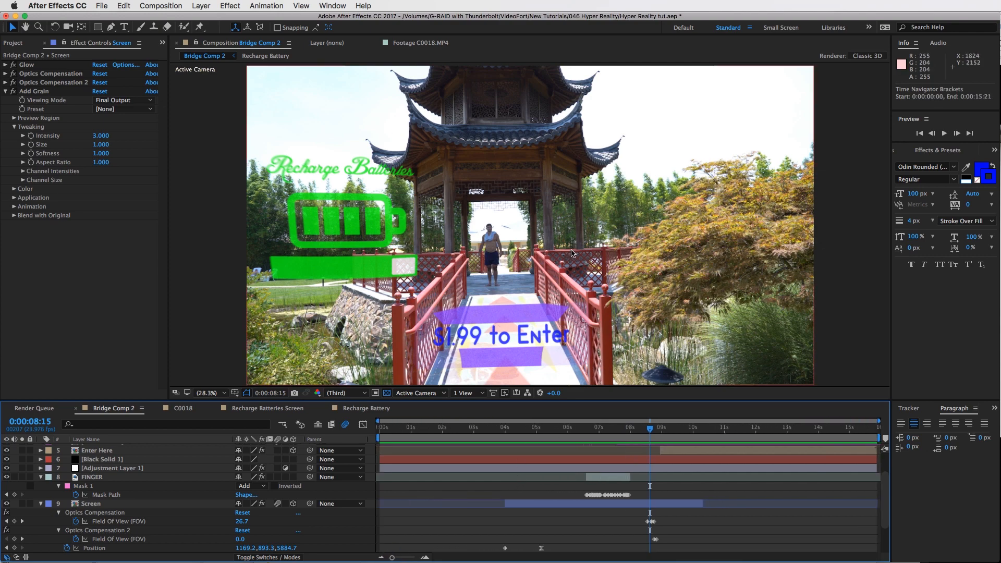
pyautogui.click(669, 429)
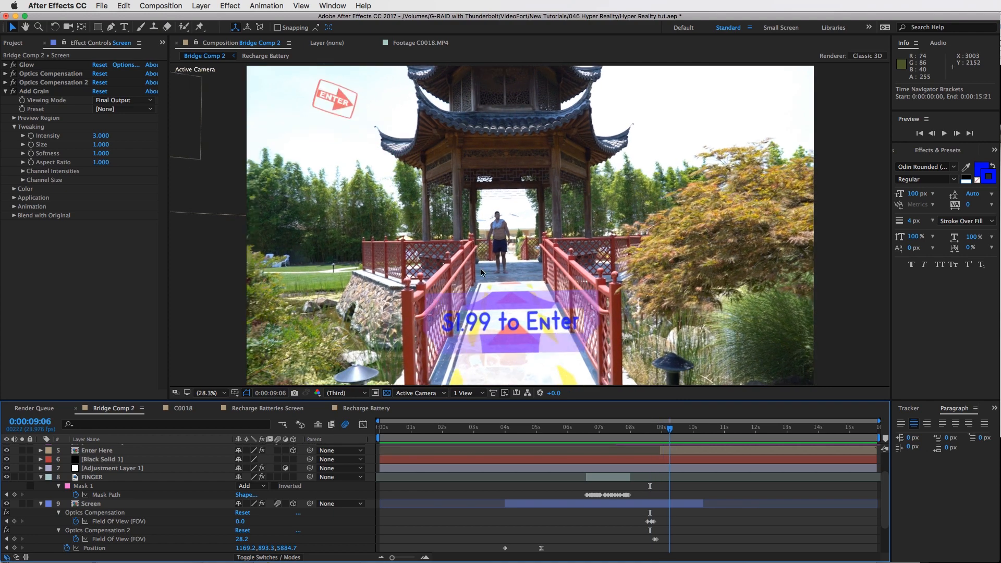
pyautogui.press('space')
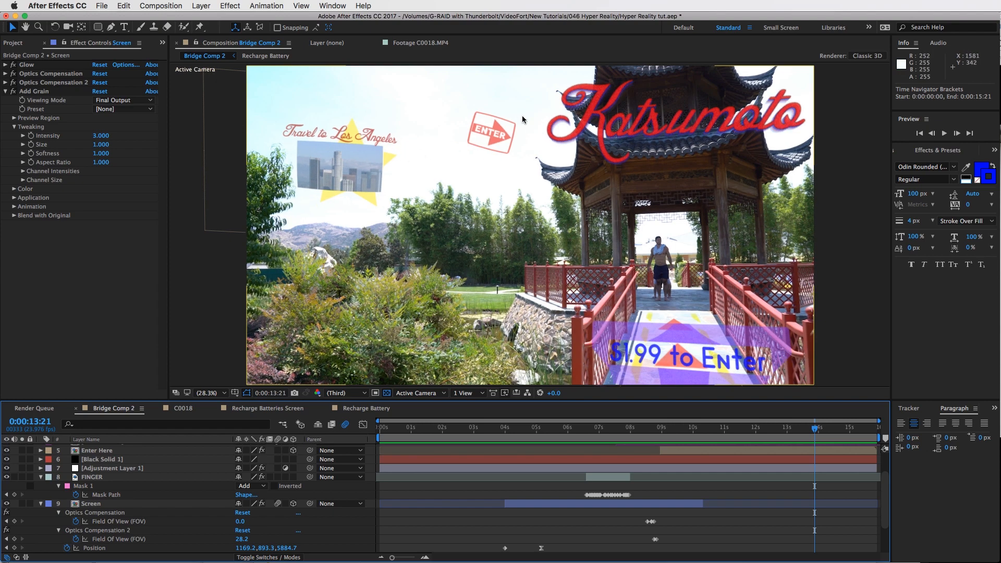
pyautogui.click(853, 430)
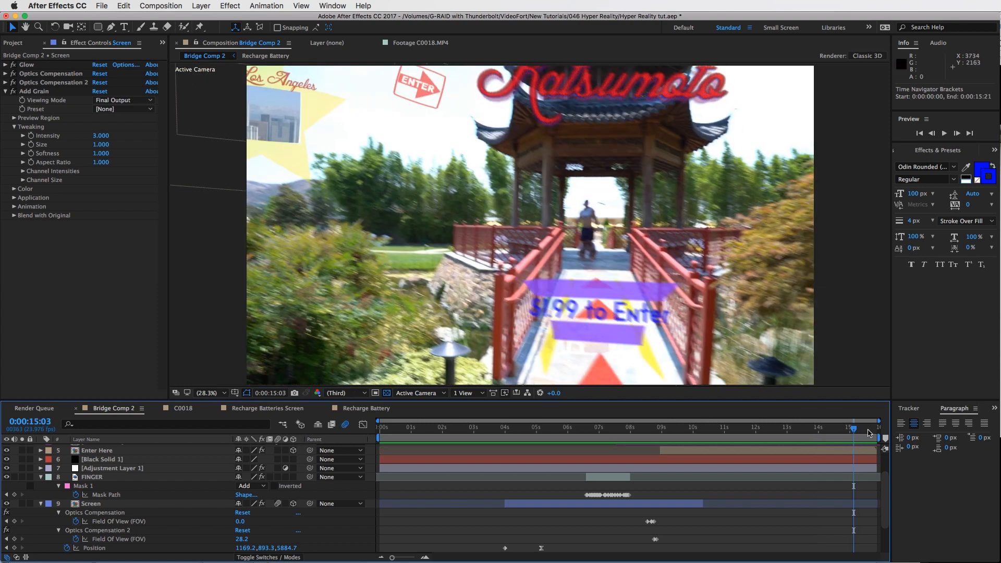
pyautogui.click(868, 431)
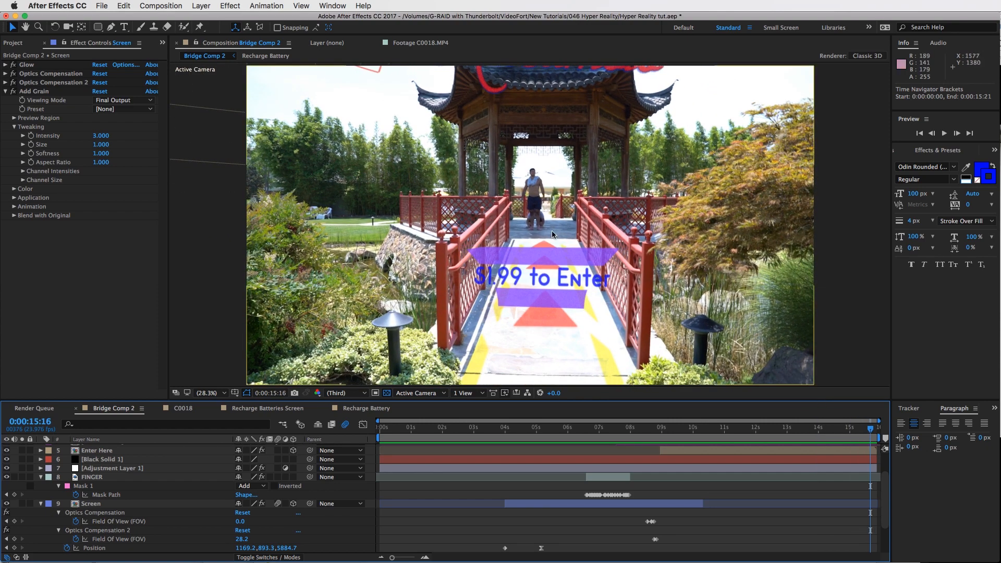
# Close the Recharge Battery and Recharge Batteries Screen composition tabs to return to the C0018 composition
pyautogui.click(339, 410)
pyautogui.click(267, 408)
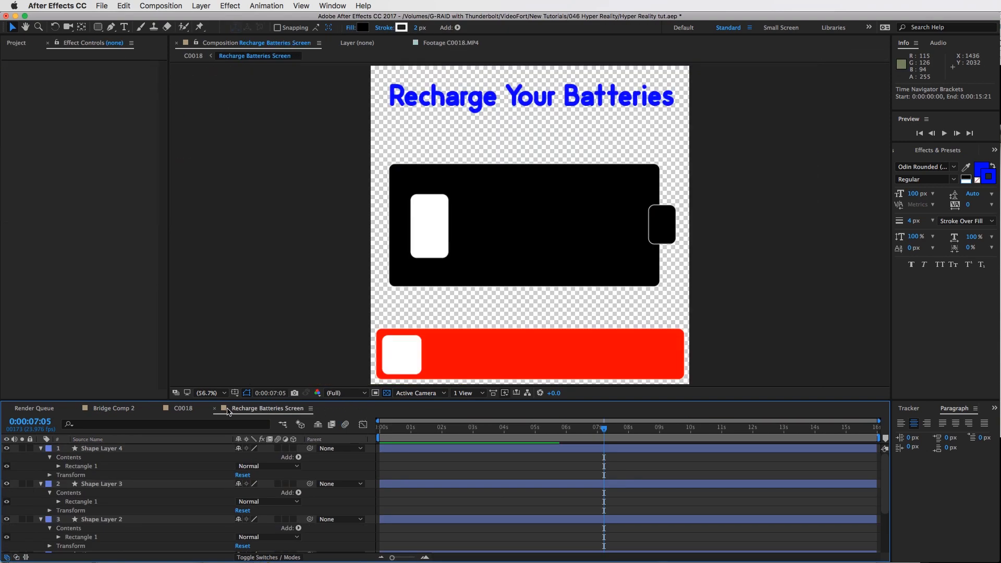
pyautogui.click(214, 409)
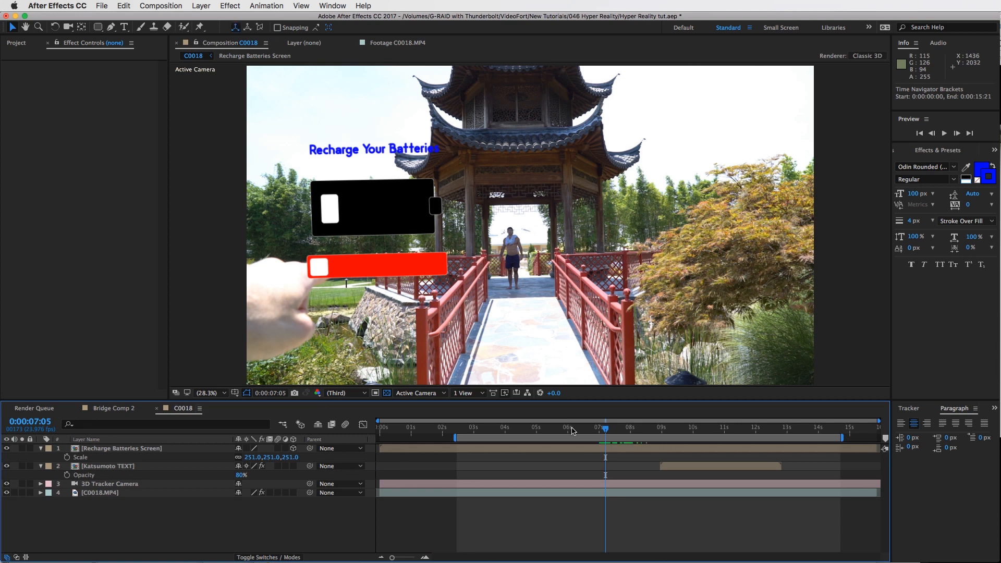
# Inspect the C0018.MP4 layer's 3D Camera Tracker effect and play back the tracked Recharge Batteries Screen
pyautogui.click(443, 492)
pyautogui.click(48, 65)
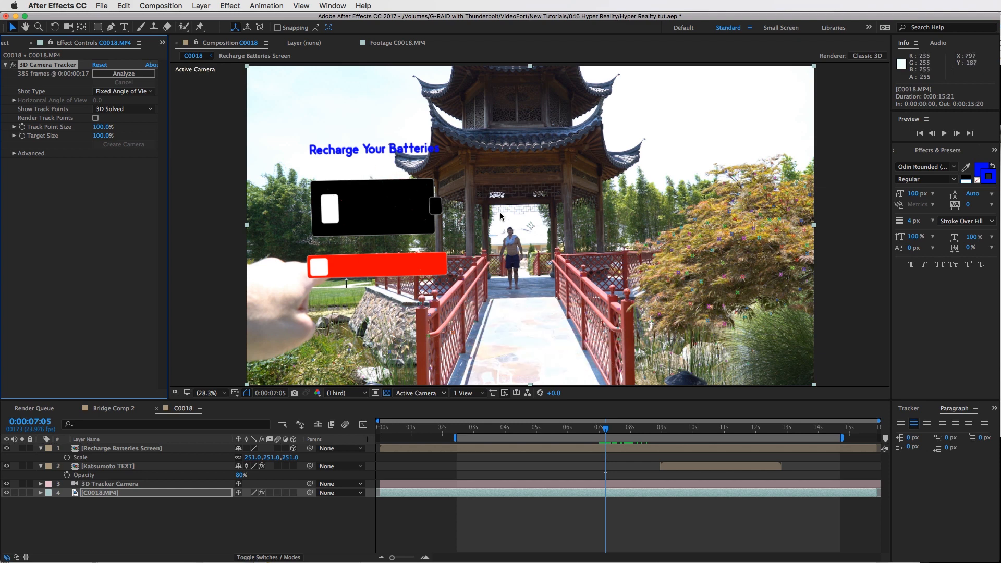
pyautogui.click(631, 436)
pyautogui.press('space')
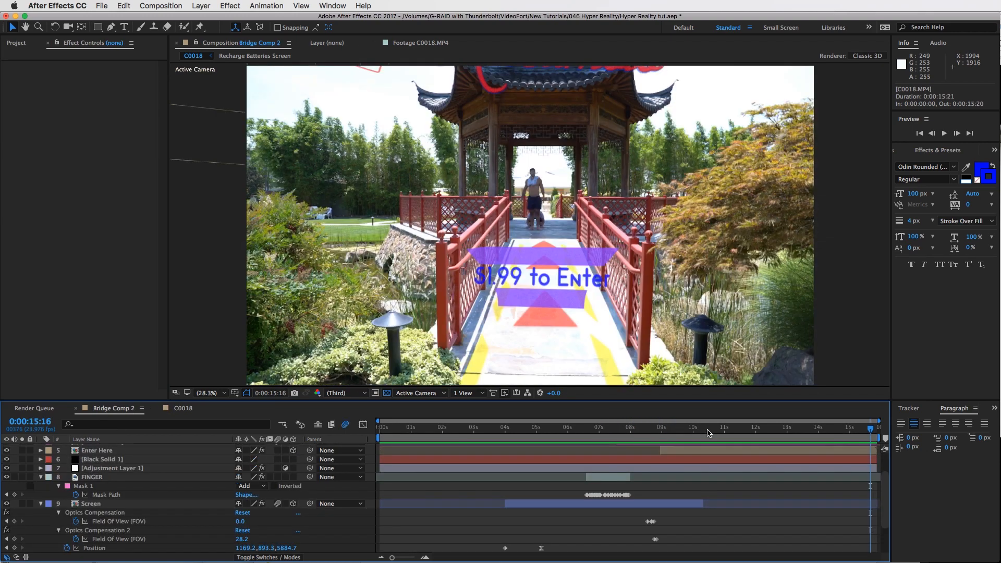
# Return to Bridge Comp 2 and scrub through the final composition to review all tracked elements
pyautogui.moveTo(654, 431); pyautogui.dragTo(689, 443)
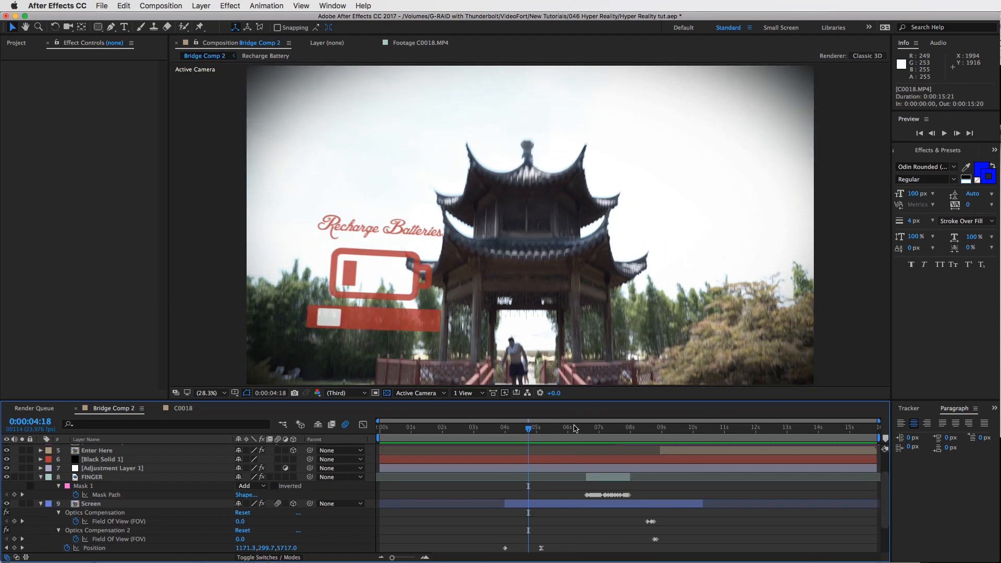
pyautogui.moveTo(631, 435); pyautogui.dragTo(721, 433)
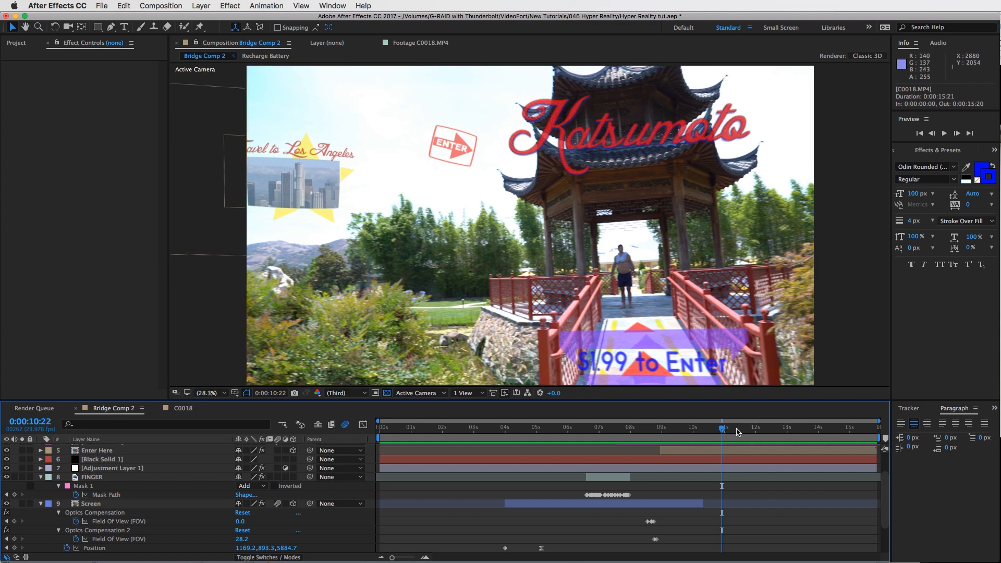
pyautogui.click(756, 428)
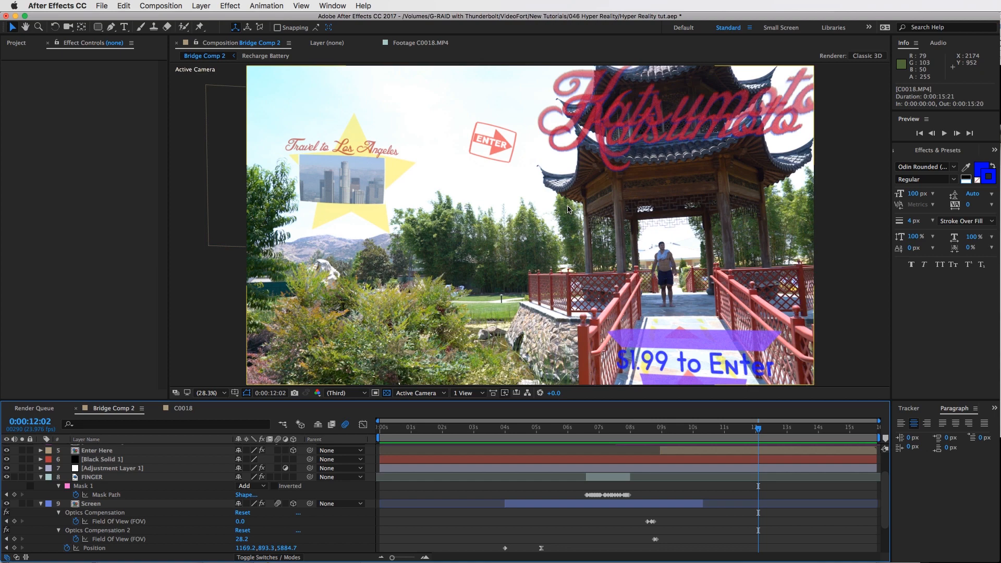
pyautogui.moveTo(814, 429); pyautogui.dragTo(667, 443)
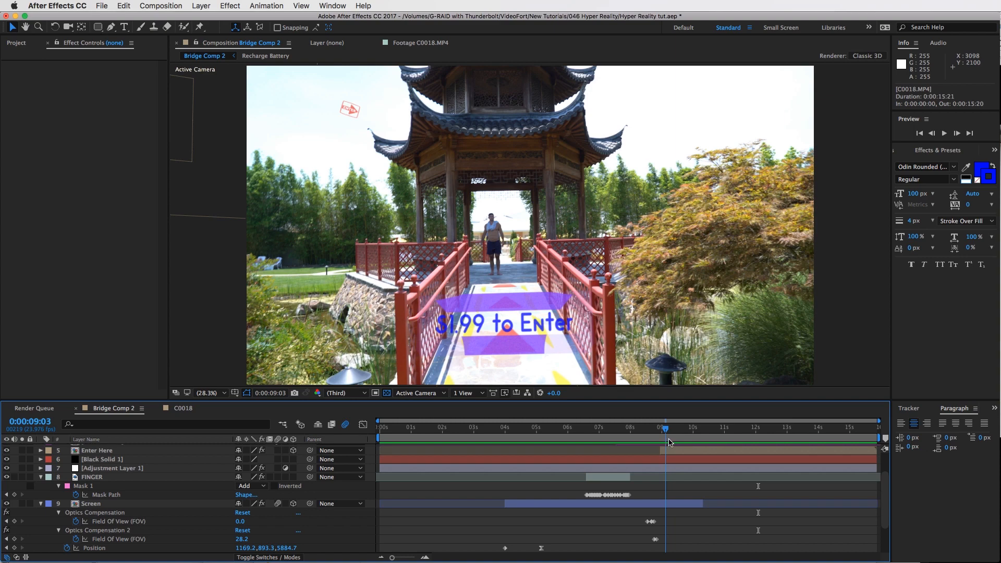
pyautogui.moveTo(707, 444); pyautogui.dragTo(744, 446)
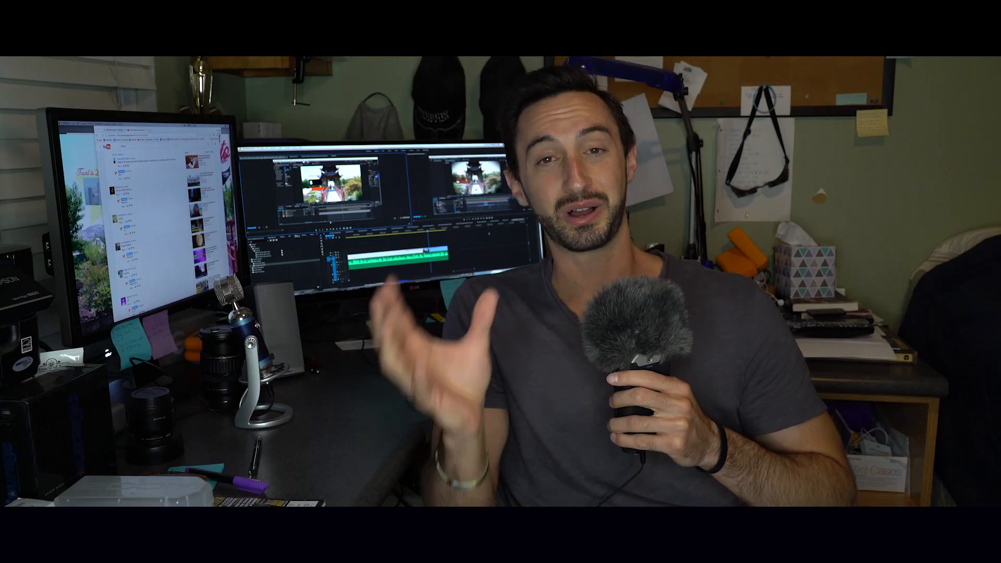